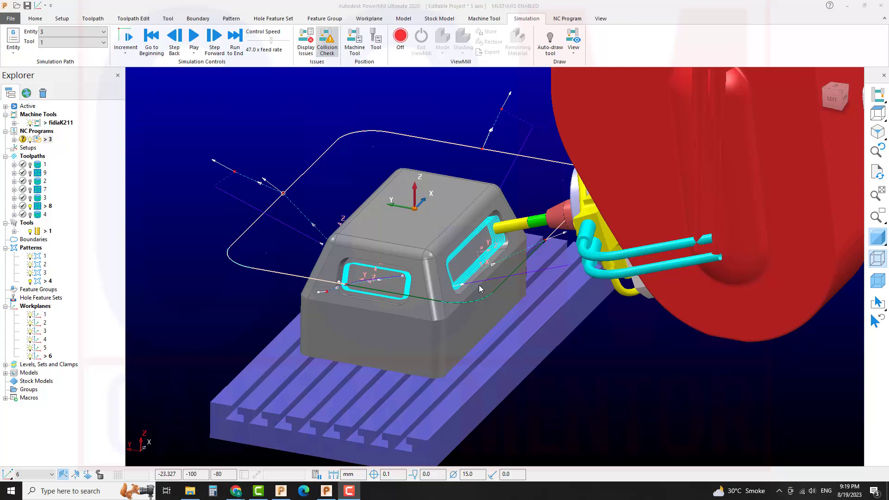
Step: Start the machine simulation of NC program 3 from its beginning
right_click(46, 144)
left_click(70, 153)
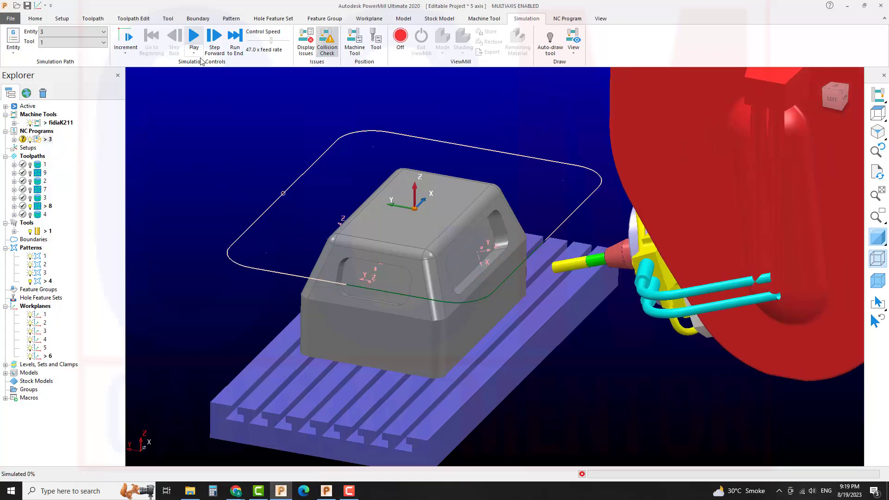
left_click(195, 40)
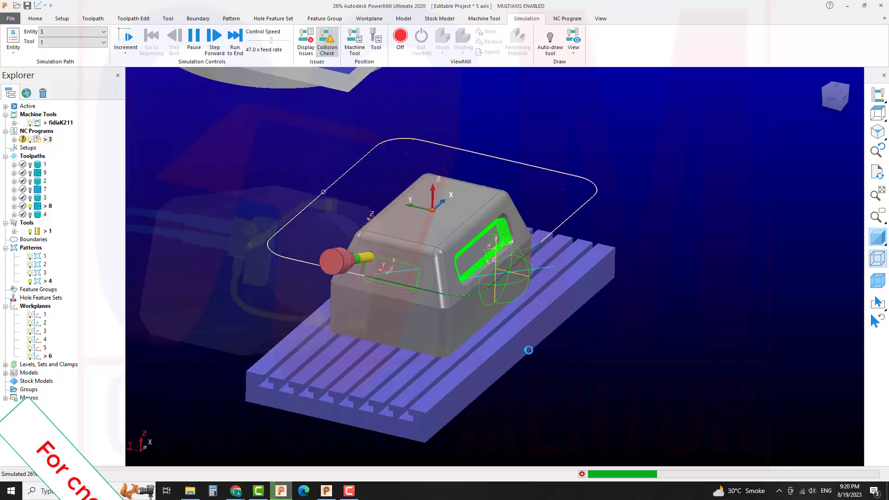
Step: Watch the simulated tool machine the side pockets and travel between them, viewing the part and machine from several angles
scroll(394, 237, "up", 3)
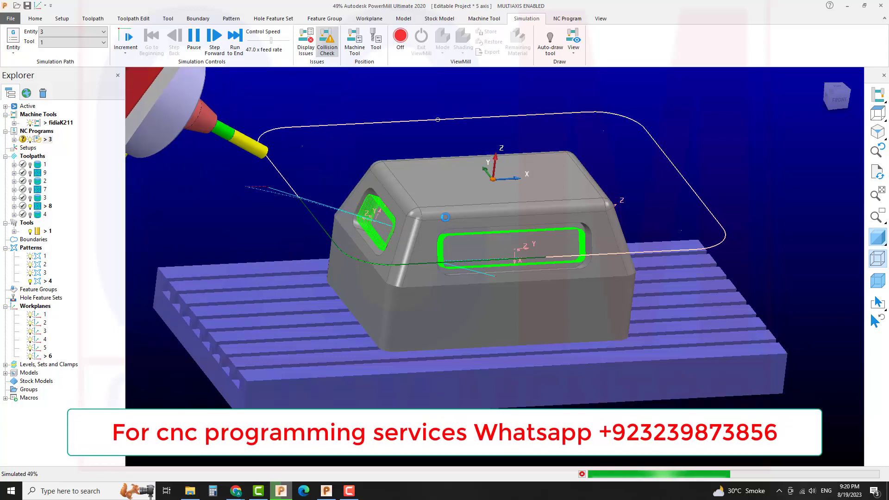
scroll(446, 217, "down", 3)
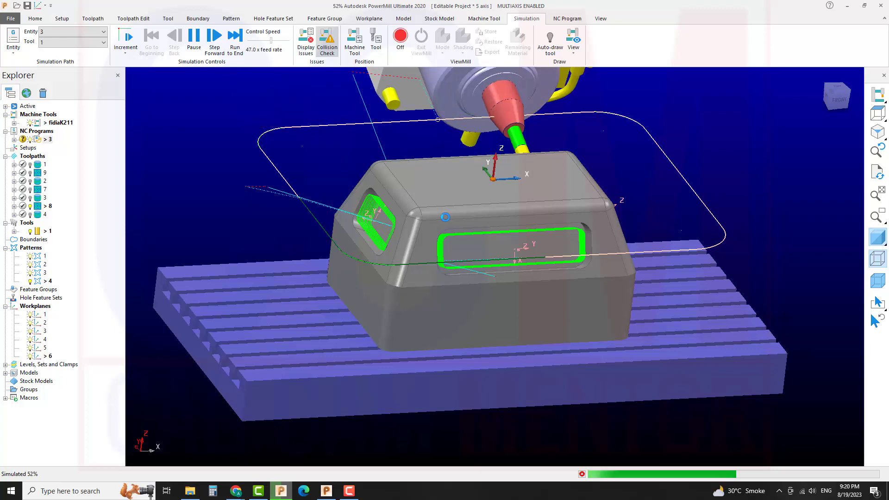
scroll(425, 260, "down", 2)
middle_click_drag(425, 260, 599, 282)
scroll(412, 236, "up", 3)
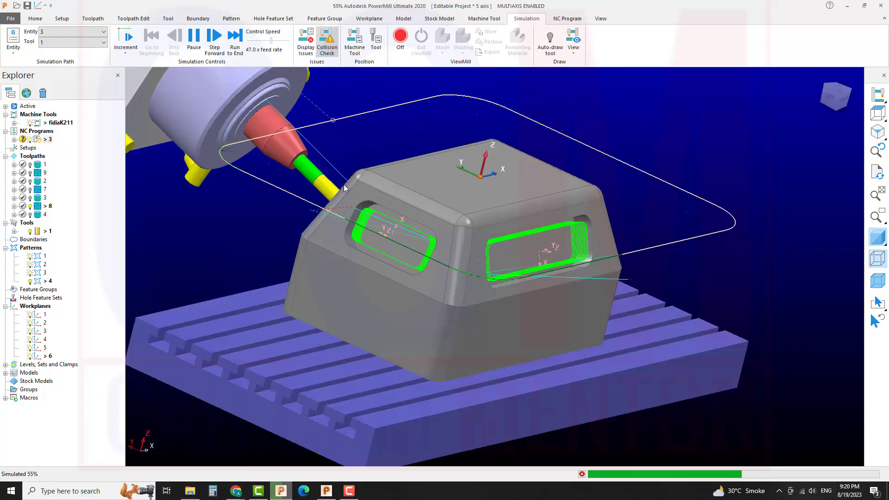
middle_click_drag(395, 226, 335, 210)
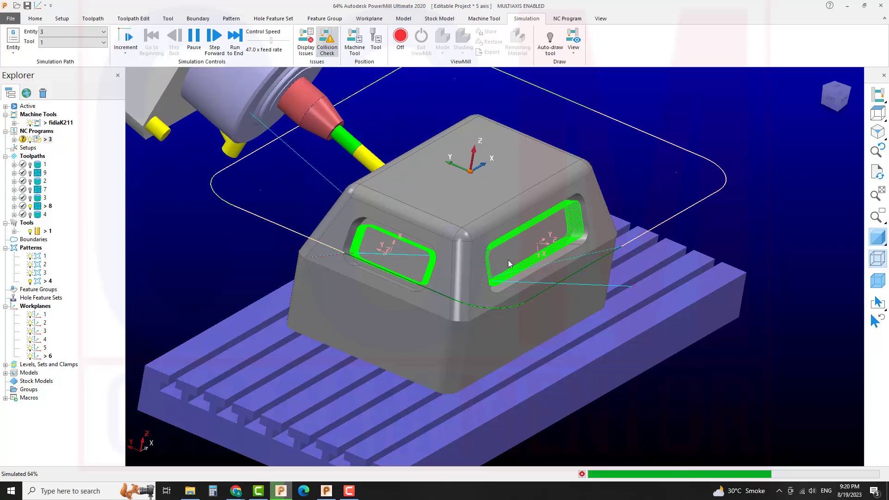
middle_click_drag(532, 240, 463, 247)
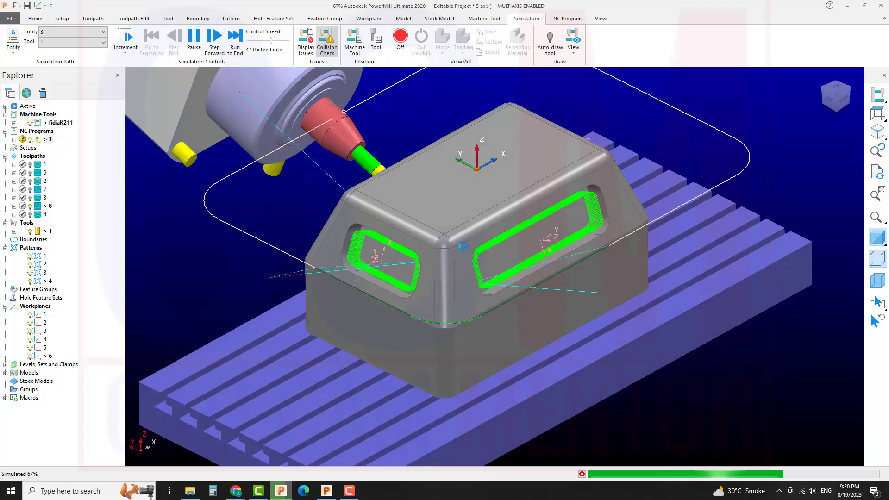
scroll(463, 247, "down", 2)
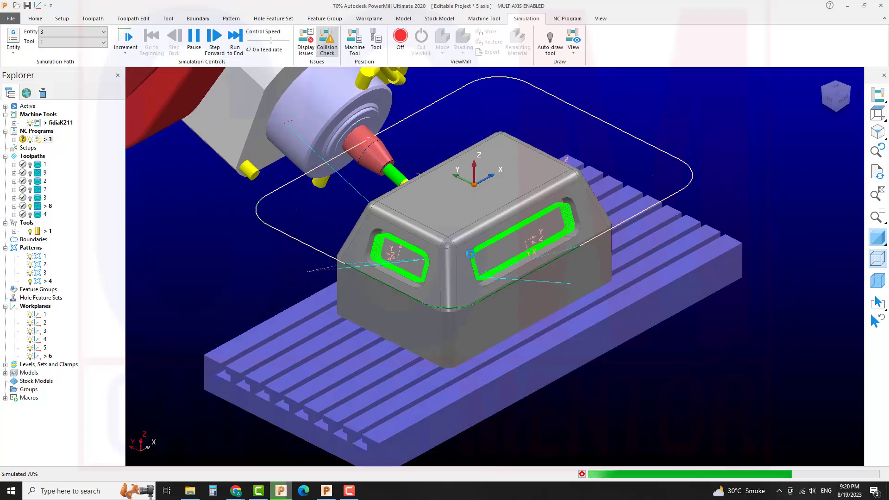
scroll(470, 254, "down", 2)
scroll(470, 253, "up", 2)
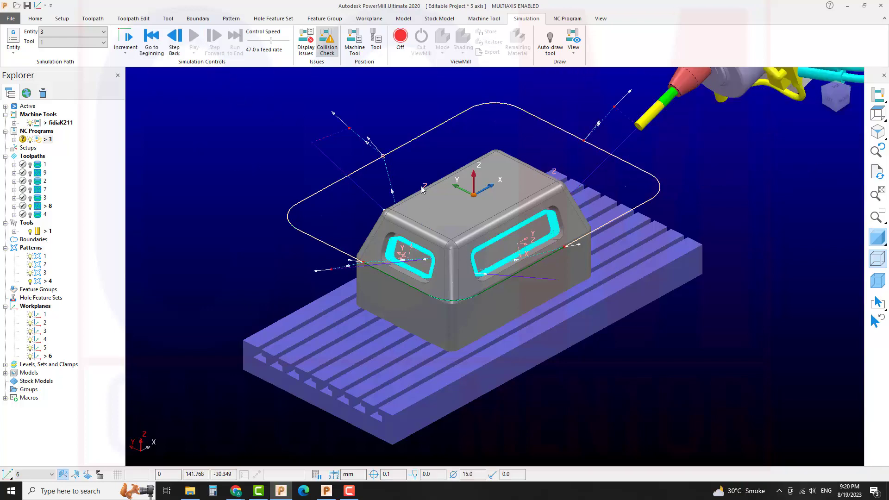
scroll(442, 198, "down", 4)
scroll(442, 198, "up", 7)
scroll(442, 198, "down", 4)
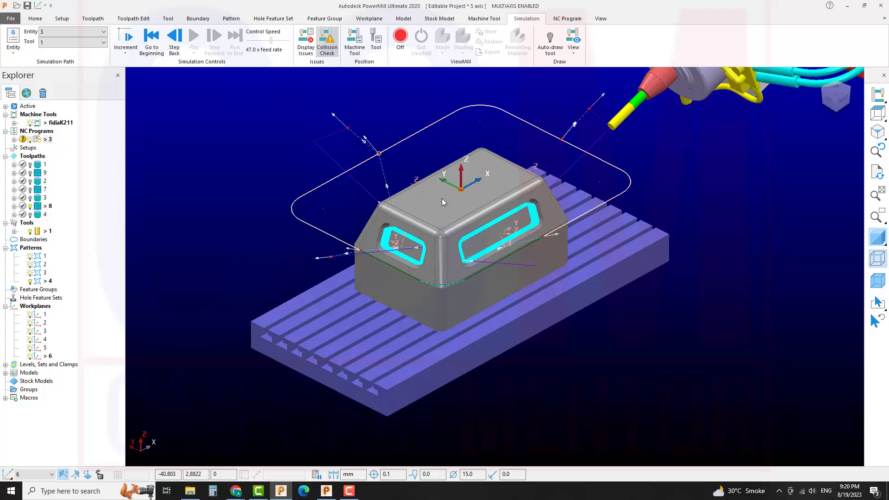
Step: Activate toolpath 1 and examine its passes in the side pocket
double_click(37, 165)
middle_click_drag(332, 265, 574, 298)
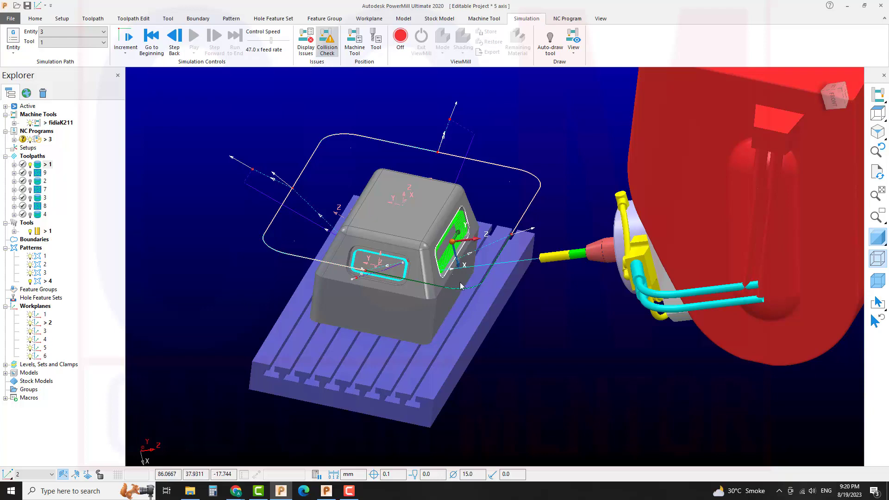
scroll(460, 285, "up", 1)
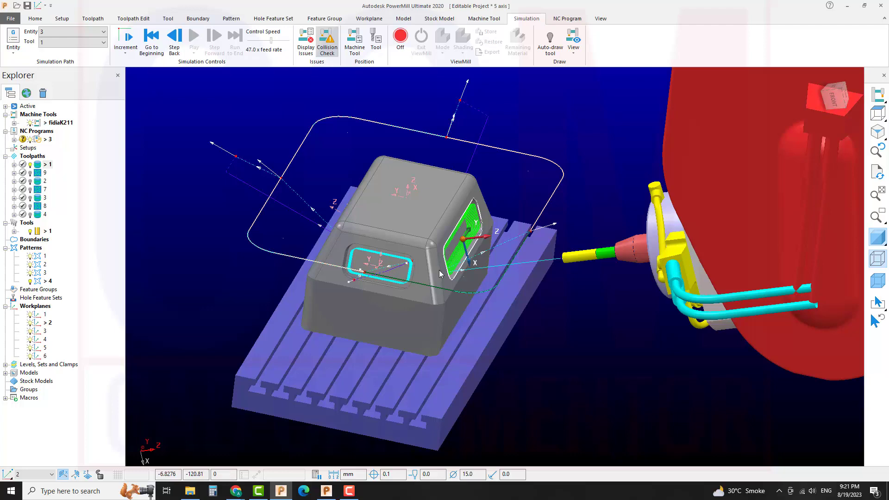
middle_click_drag(402, 266, 478, 300, "shift")
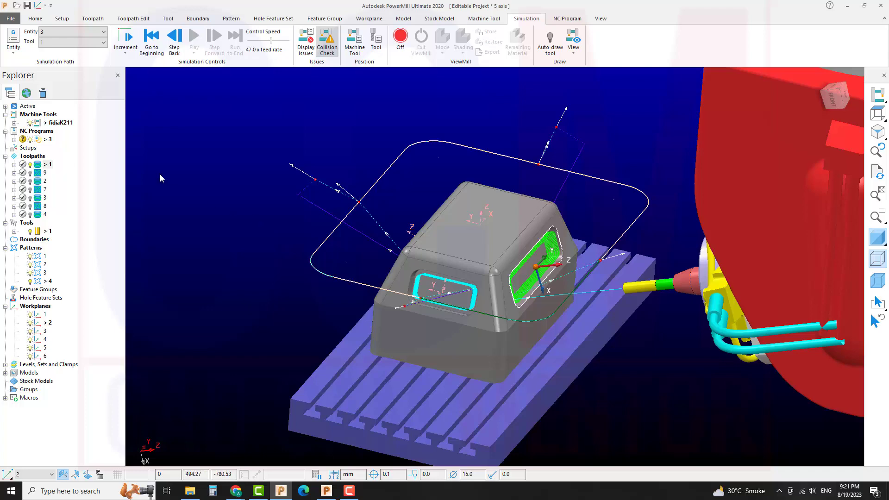
Step: Delete all NC programs and the fidiaK211 machine tool from the project
right_click(46, 132)
left_click(106, 389)
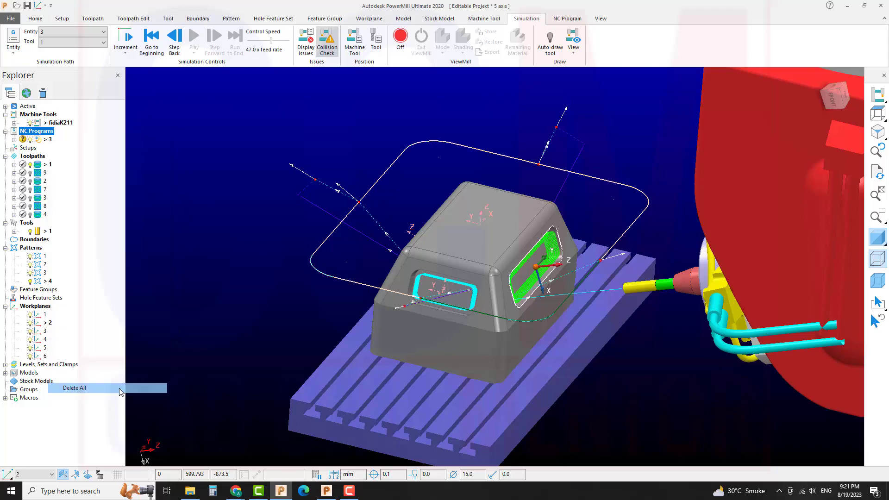
right_click(51, 116)
left_click(81, 197)
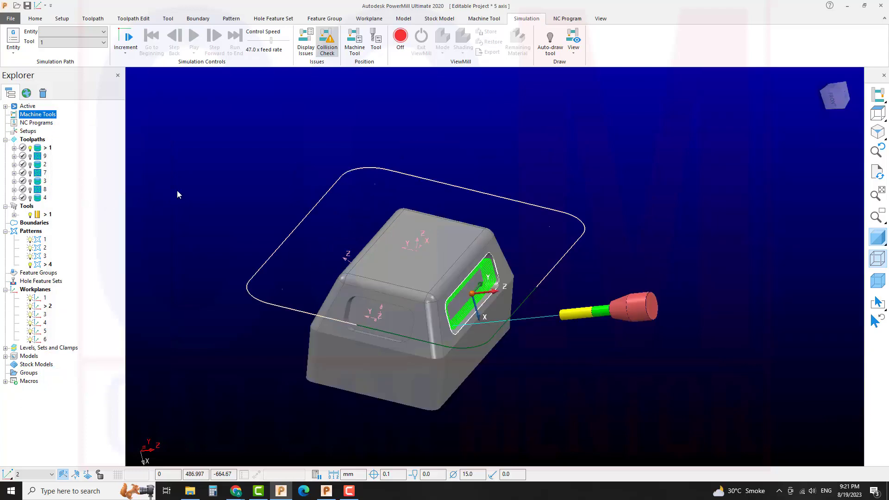
Step: Delete all toolpaths and all patterns from the project, keeping the workplanes
left_click(41, 140)
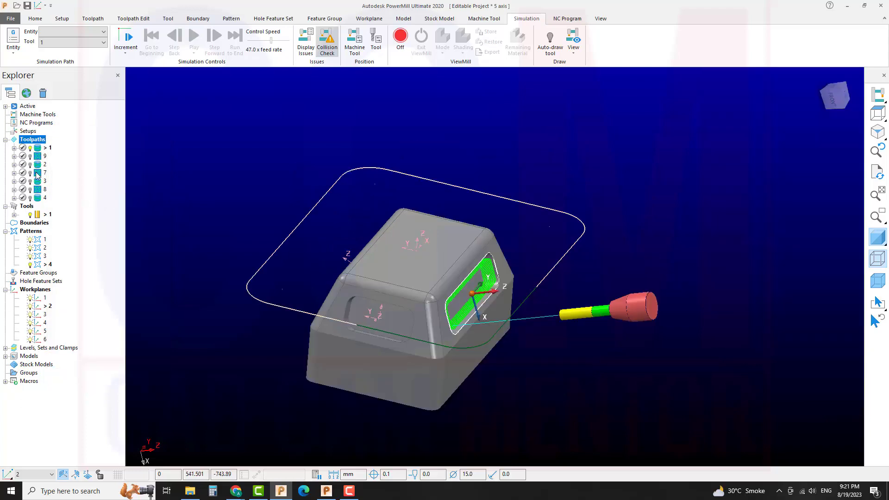
right_click(35, 140)
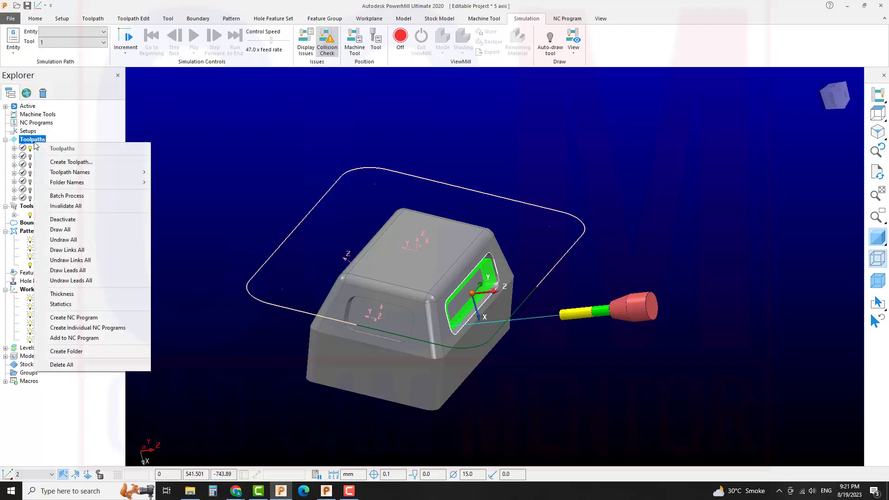
left_click(106, 365)
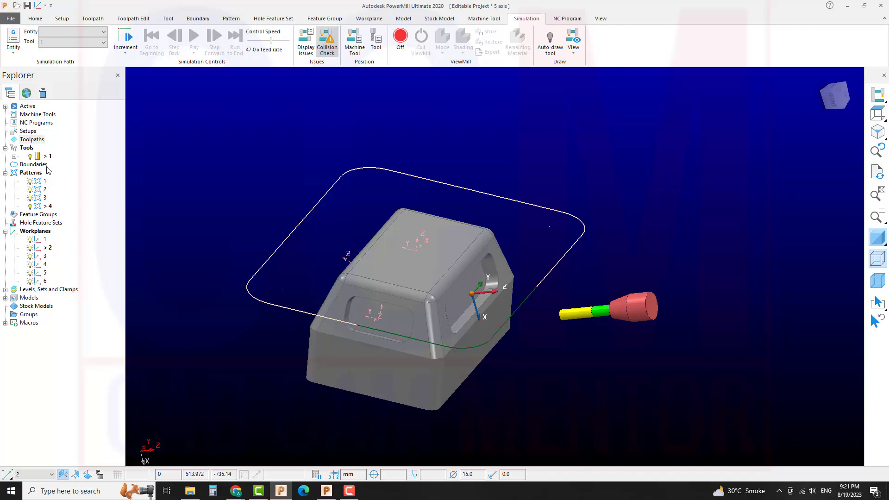
right_click(30, 173)
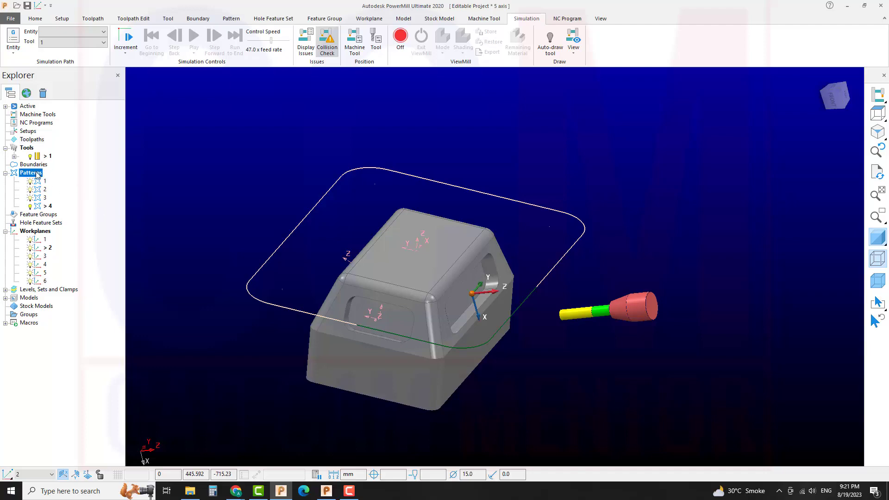
left_click(70, 312)
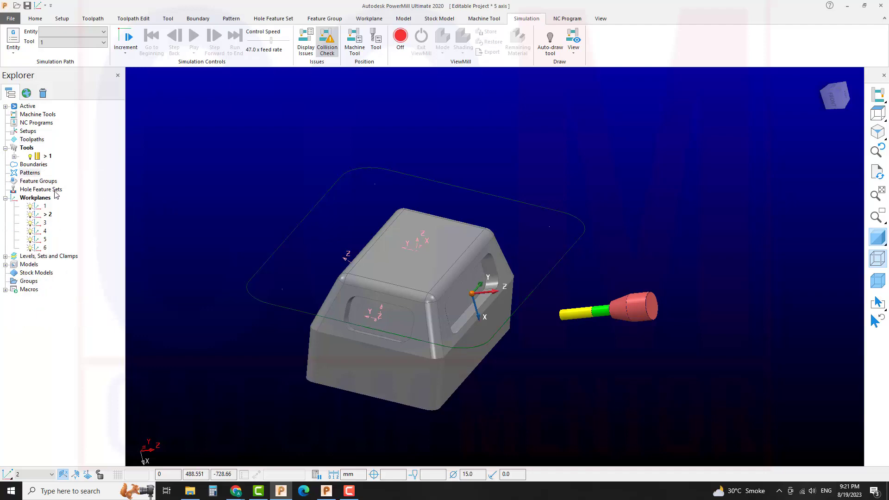
right_click(41, 199)
left_click(244, 227)
middle_click_drag(392, 347, 358, 318)
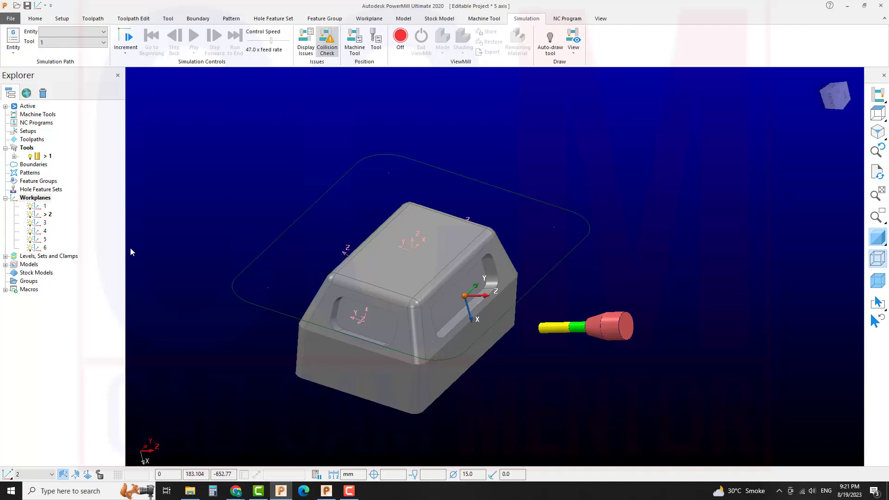
Step: Switch to PowerShape and examine the individual sections of the rounded rectangular curve around the model by selecting them, then clear the selection
left_click(327, 490)
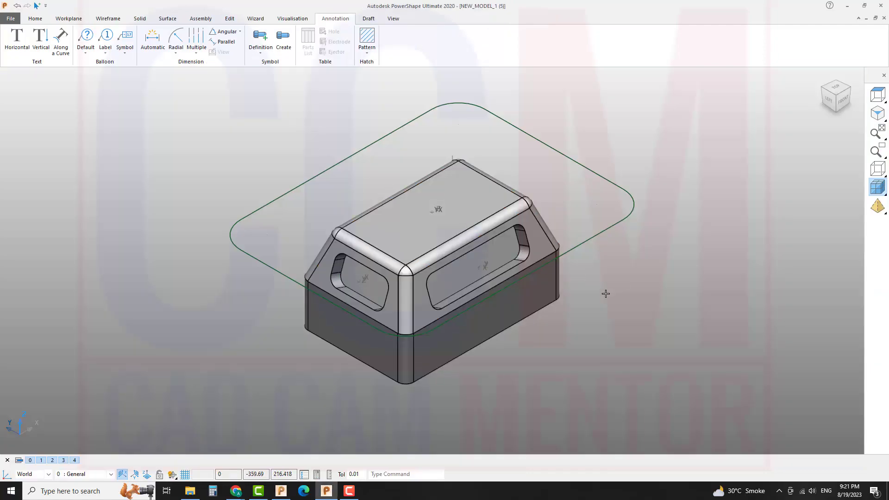
middle_click_drag(606, 294, 635, 224)
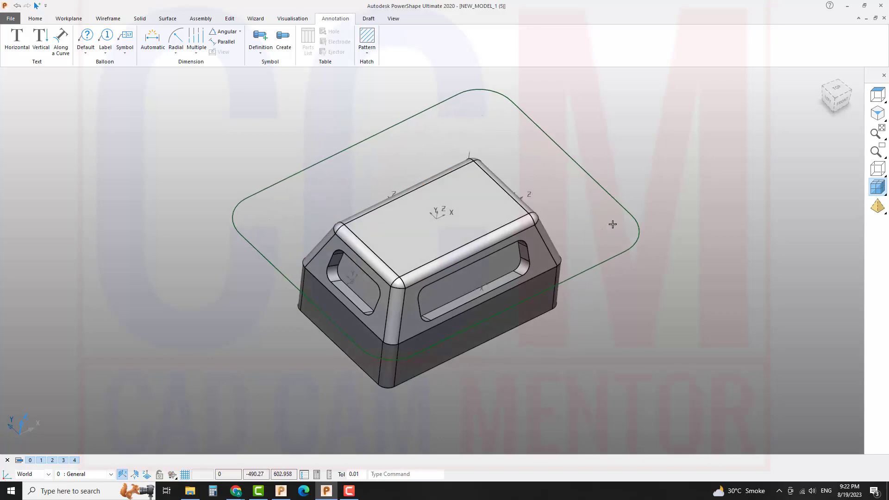
left_click(630, 198)
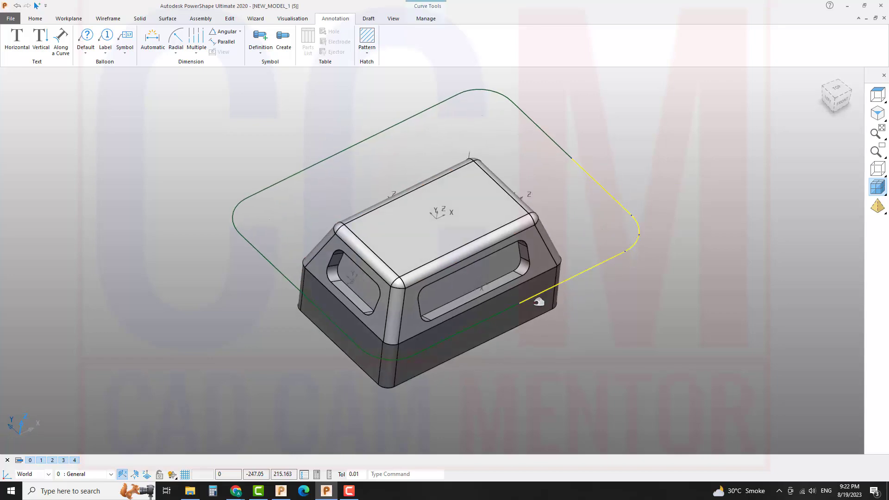
left_click_drag(580, 114, 517, 145)
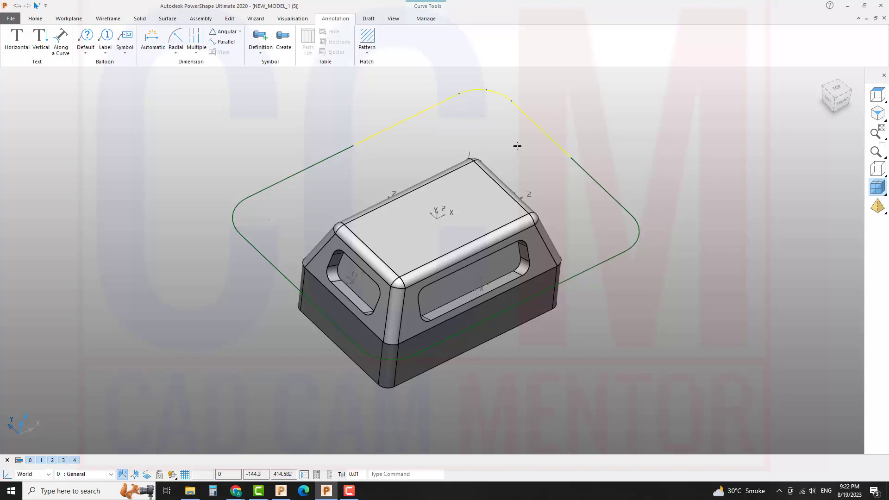
left_click_drag(291, 159, 335, 191)
middle_click_drag(635, 326, 272, 276)
left_click_drag(266, 295, 209, 334)
middle_click_drag(209, 334, 433, 240)
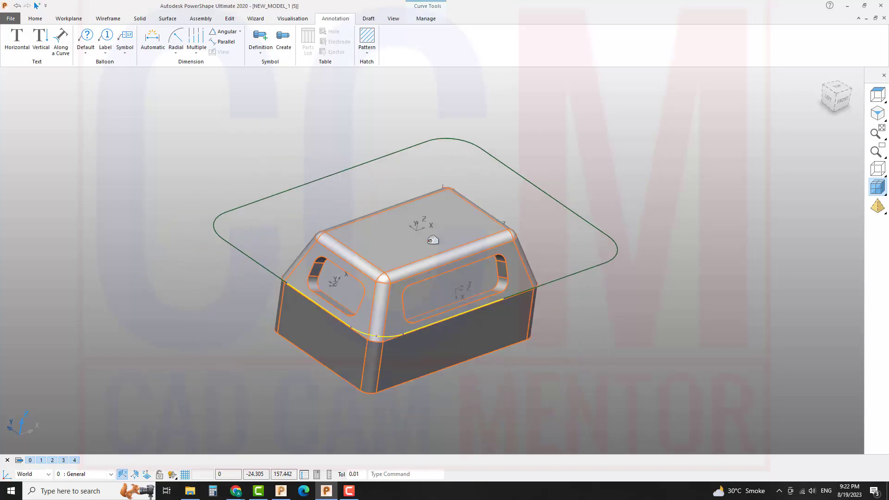
left_click(385, 158)
left_click(395, 163)
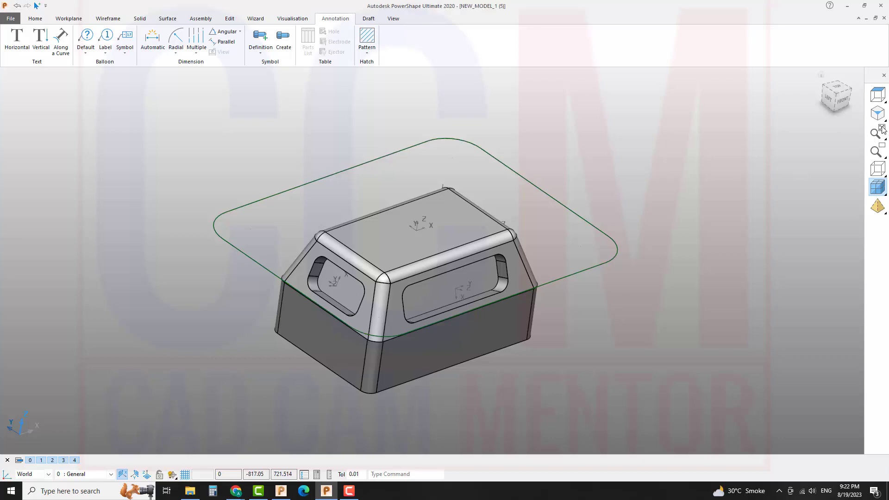
Step: Examine the workplanes in the pockets on all sides of the model, starting from the left view
left_click(846, 100)
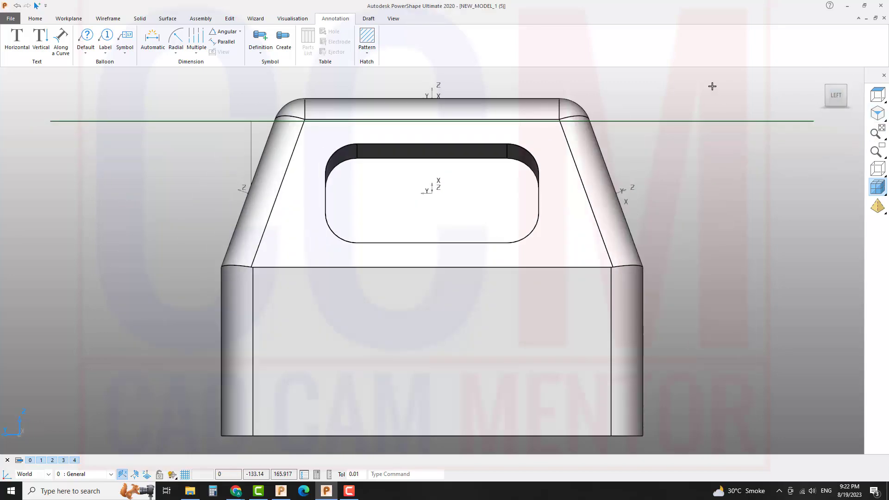
middle_click_drag(688, 111, 546, 205)
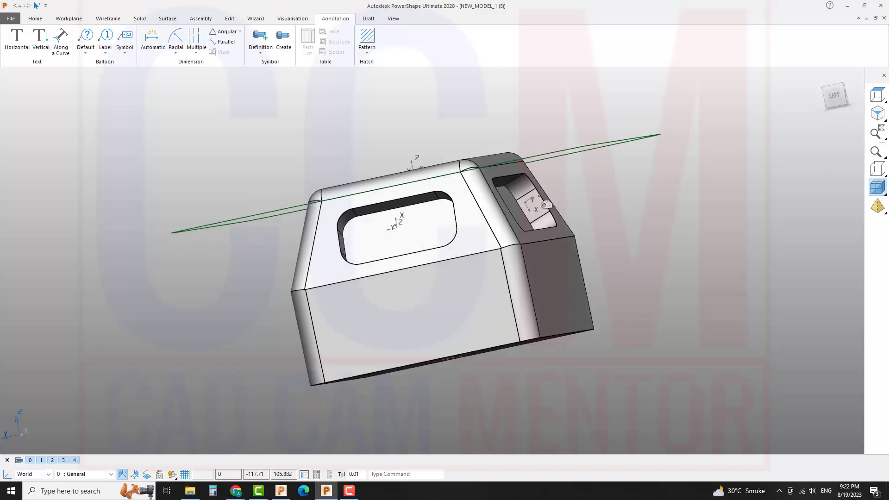
scroll(532, 206, "up", 2)
middle_click_drag(435, 232, 272, 260)
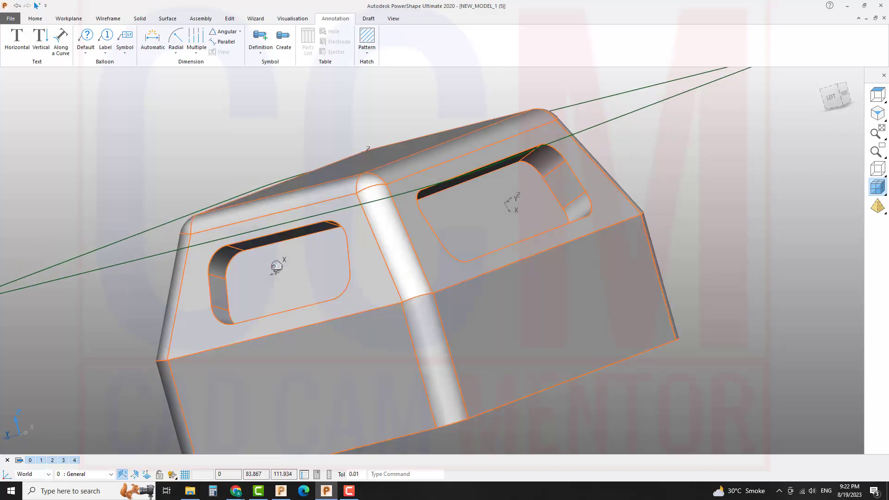
left_click(276, 267)
left_click(511, 200)
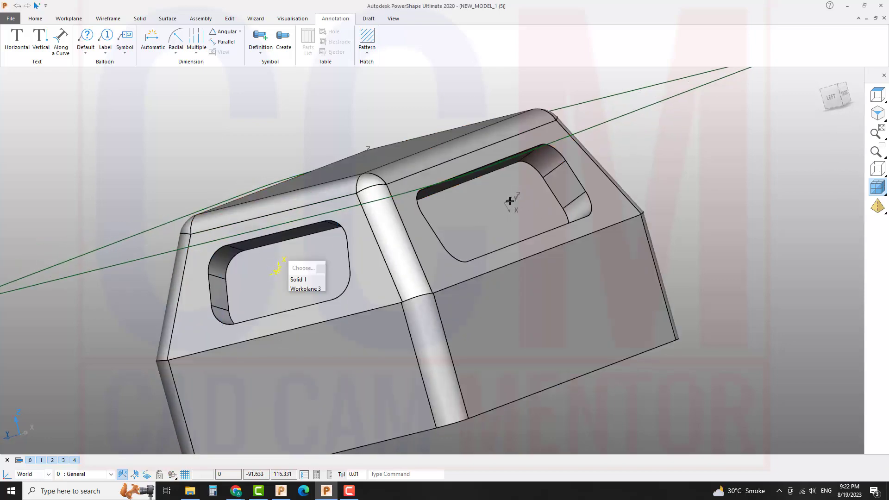
middle_click_drag(675, 159, 551, 240)
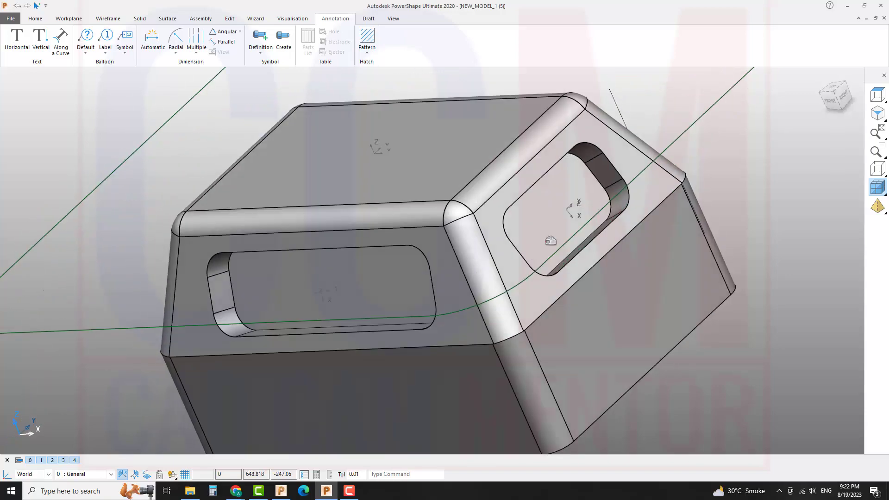
middle_click_drag(579, 213, 303, 288)
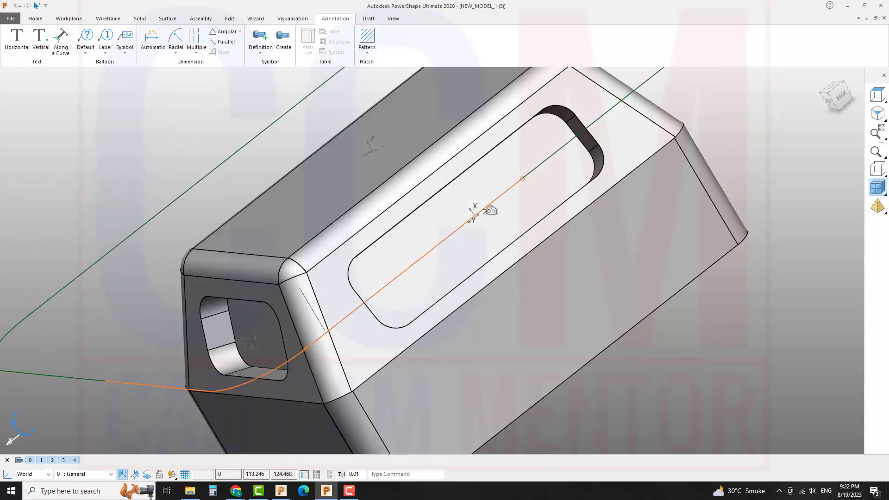
scroll(480, 219, "down", 3)
middle_click_drag(384, 245, 480, 216)
middle_click_drag(657, 257, 649, 278)
middle_click_drag(493, 258, 488, 241)
scroll(454, 241, "up", 2)
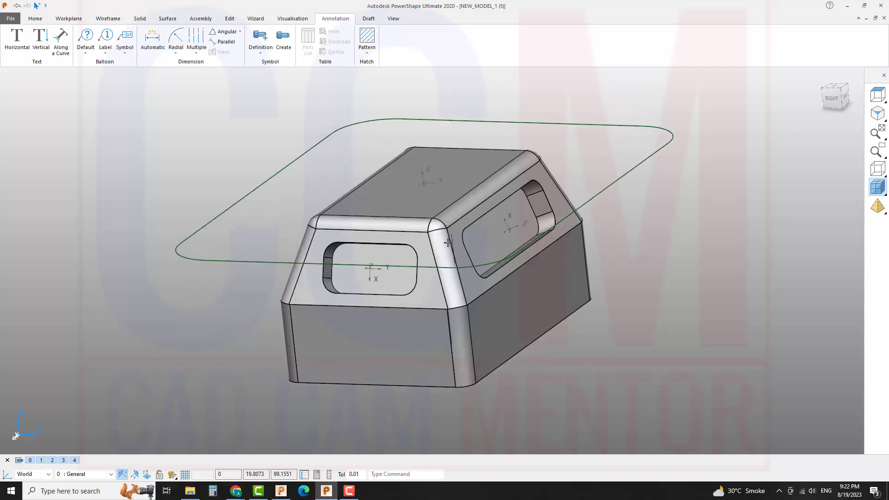
scroll(465, 246, "up", 2)
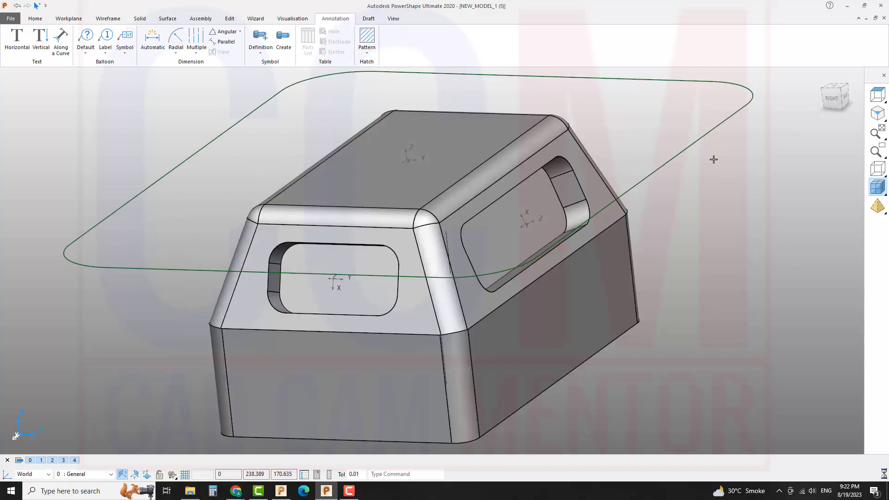
Step: Examine the pocket workplanes and the curve's height around the model in the right view, and from an isometric angle
middle_click_drag(604, 159, 575, 214)
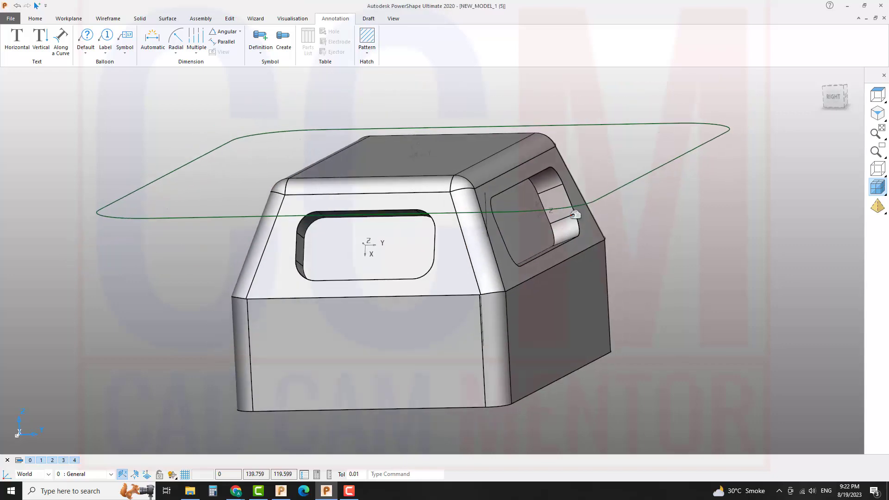
left_click(834, 96)
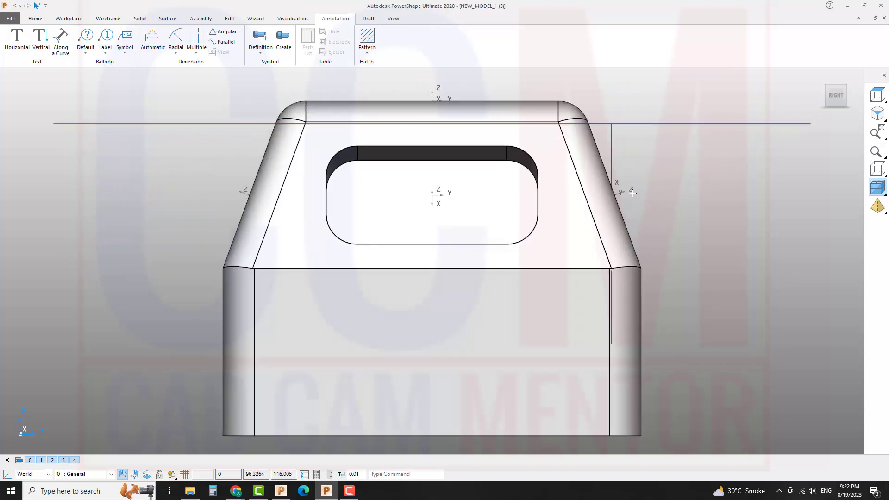
scroll(630, 193, "up", 1)
scroll(579, 206, "down", 2)
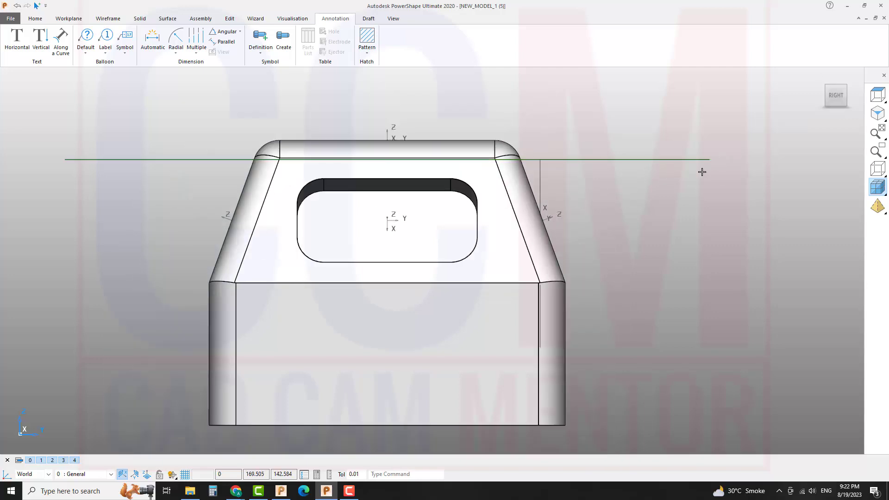
mouse_move(548, 209)
middle_mouse_down()
mouse_move(565, 213)
mouse_move(532, 211)
middle_mouse_up()
middle_click_drag(380, 239, 527, 146)
scroll(151, 175, "down", 3)
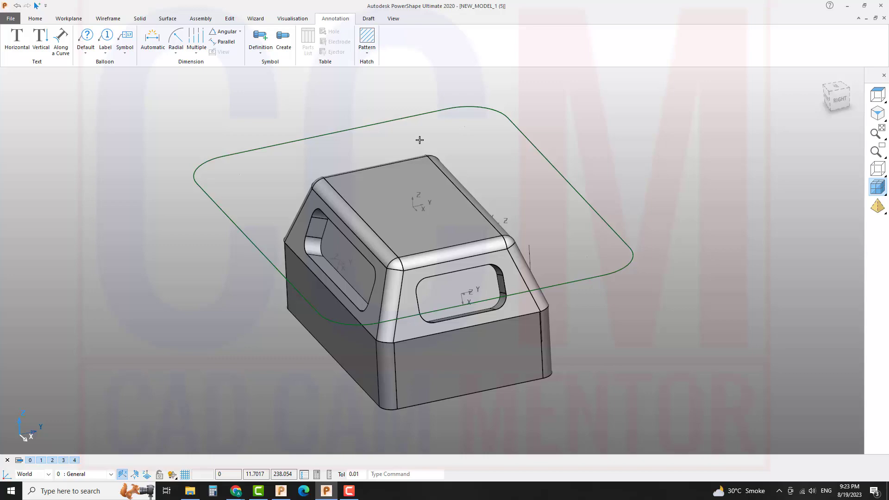
Step: Inspect the far side of the rounded rectangular curve by selecting its sections, and clear the selection
left_click(363, 127)
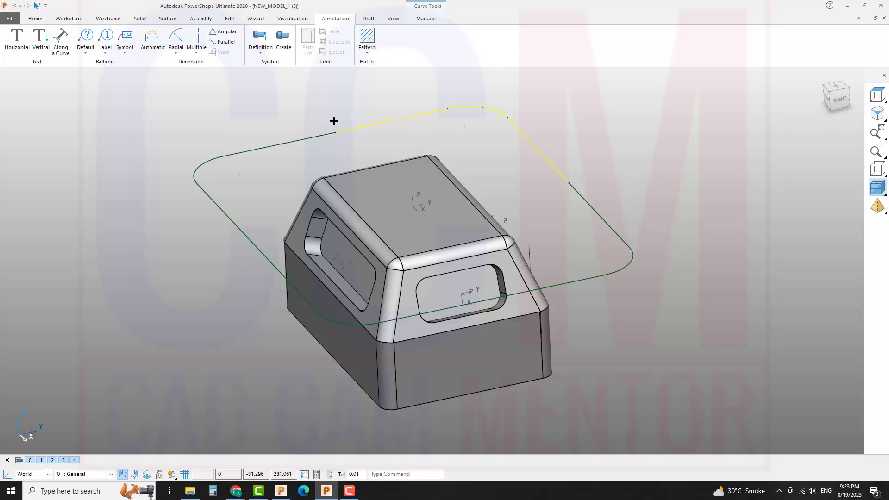
left_click(332, 134)
left_click(297, 115)
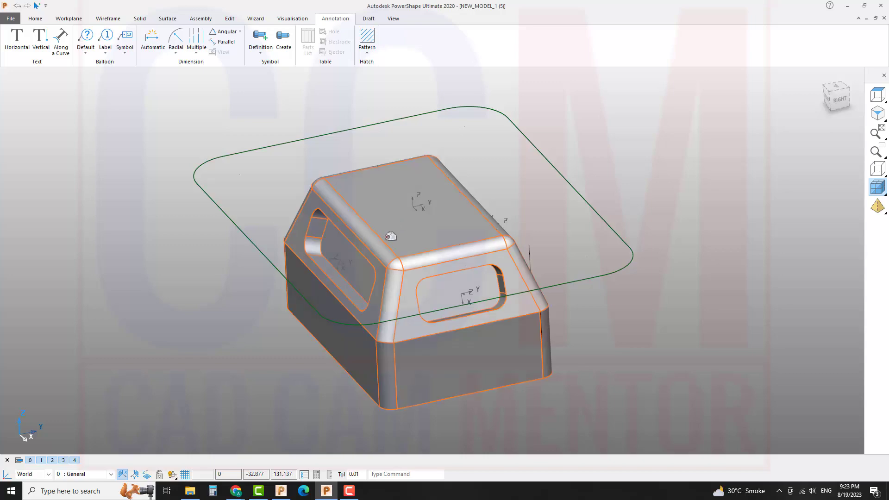
Step: Switch to PowerMill and delete all tools from the project
left_click(281, 491)
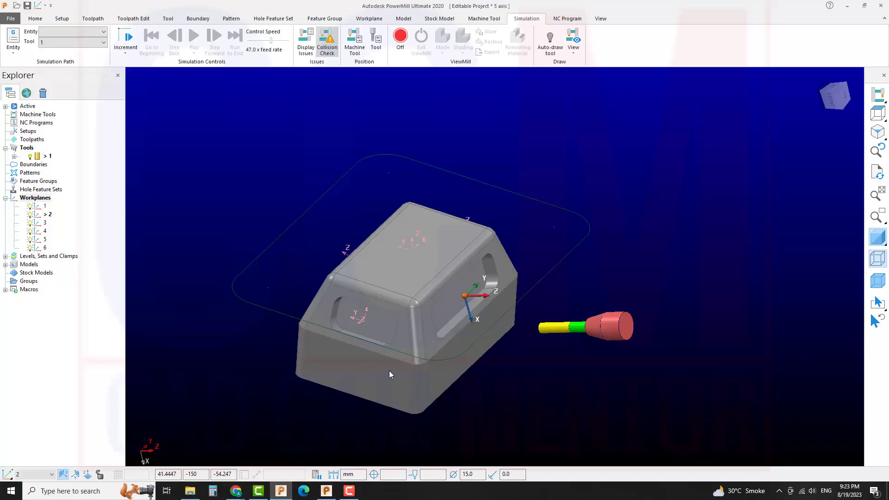
scroll(479, 272, "up", 3)
scroll(475, 284, "down", 3)
scroll(554, 312, "up", 1)
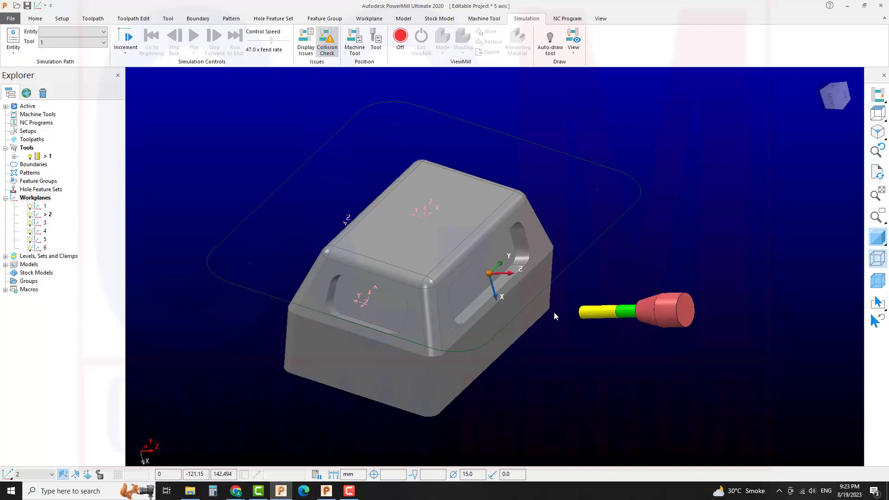
scroll(555, 314, "down", 1)
right_click(26, 147)
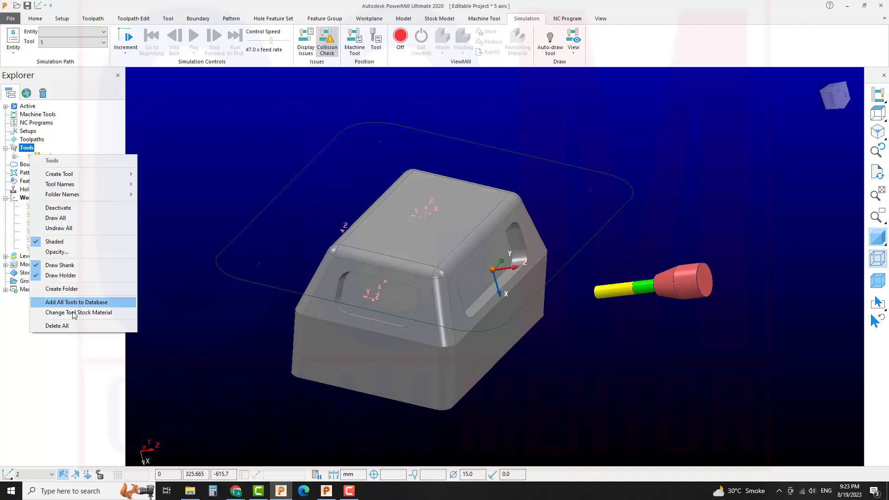
left_click(57, 326)
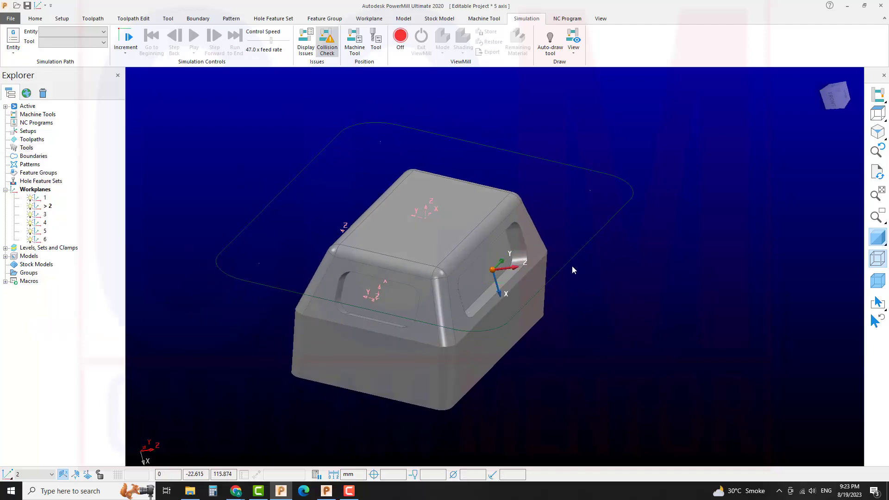
Step: Check the existing block around the model and make workplane 6 on the model's top face active
left_click(879, 278)
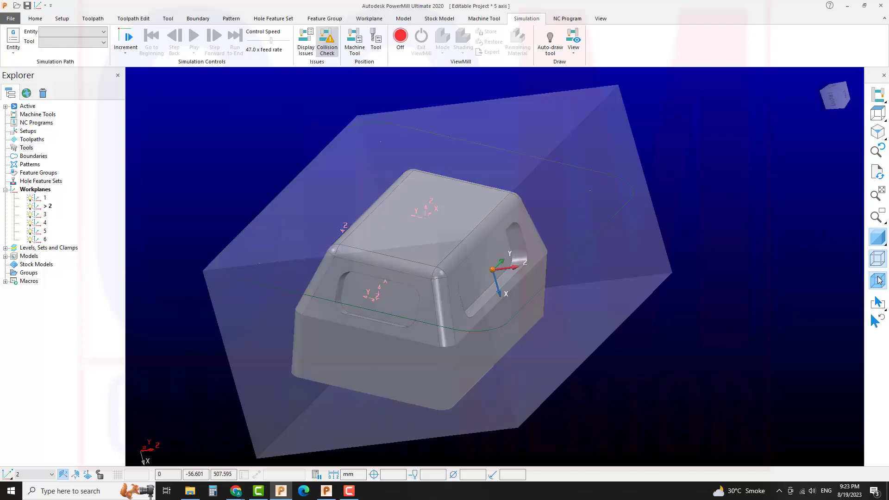
left_click(878, 280)
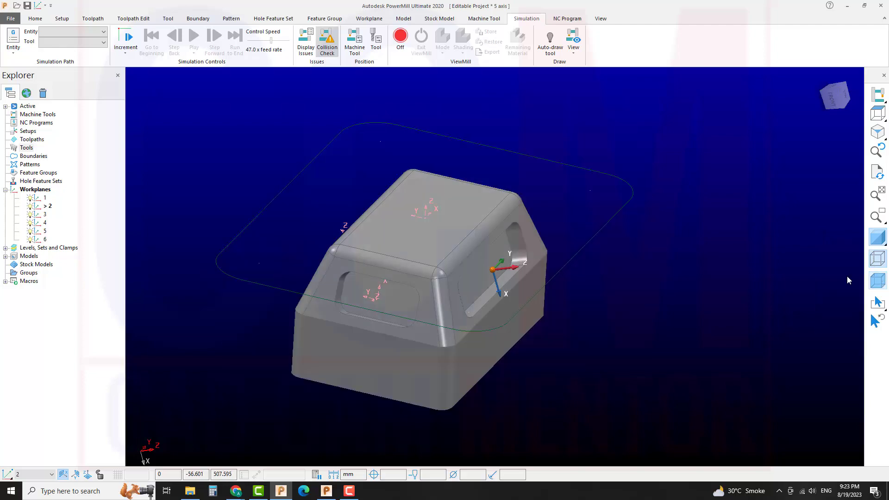
left_click(36, 18)
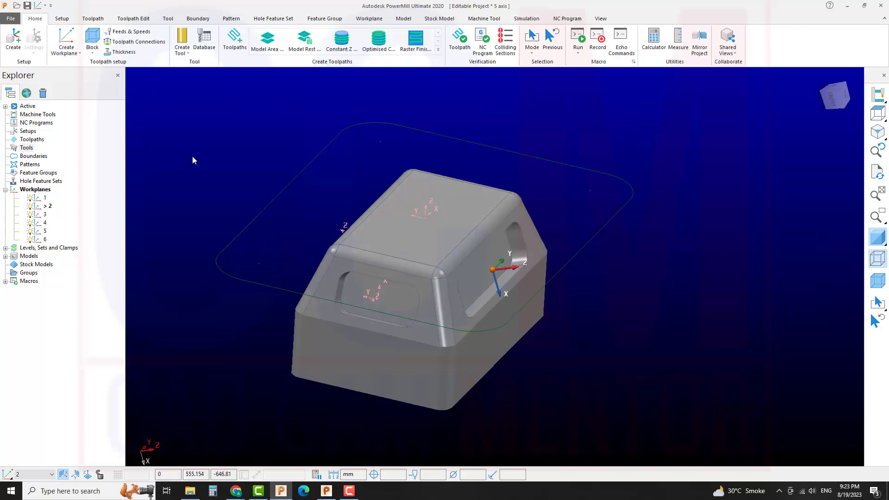
double_click(37, 200)
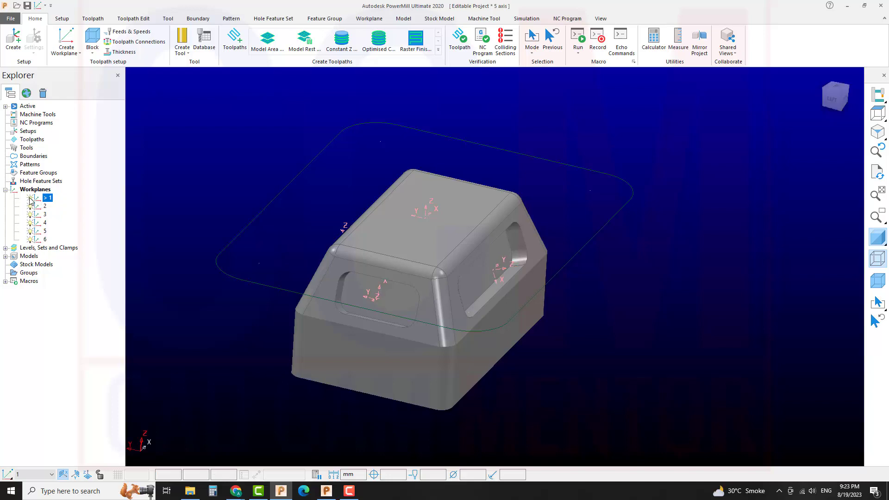
left_click(44, 239)
right_click(38, 243)
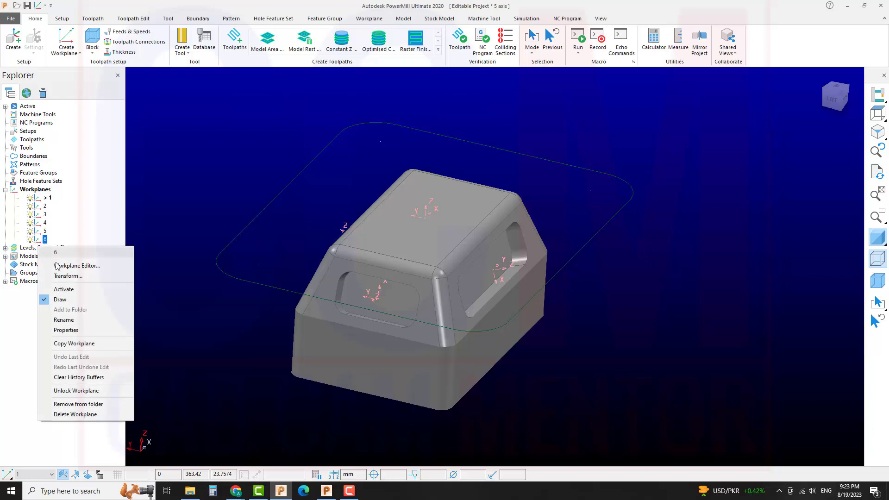
left_click(64, 290)
Step: Calculate a box block from the model limits in the active workplane, accept it and hide it
left_click(93, 39)
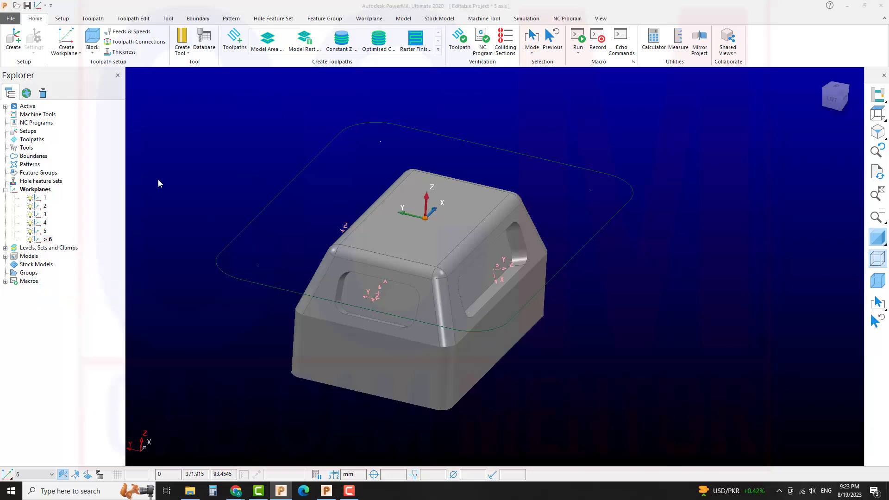
left_click(265, 249)
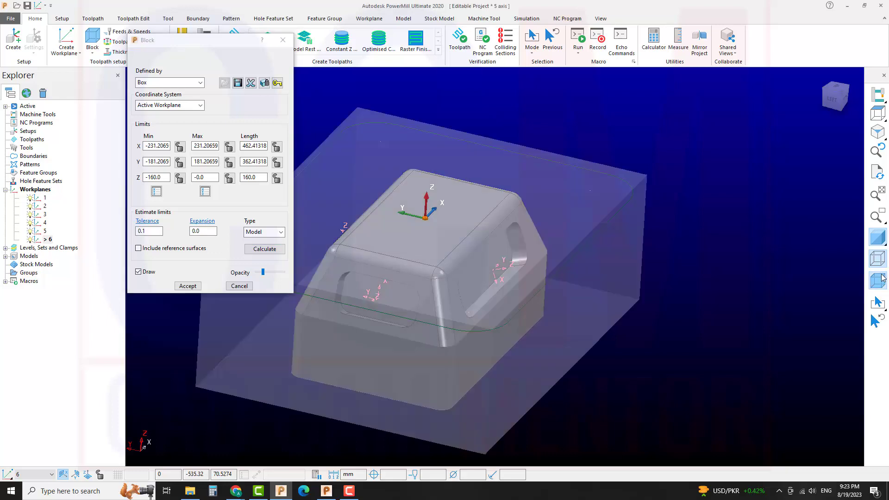
left_click(188, 286)
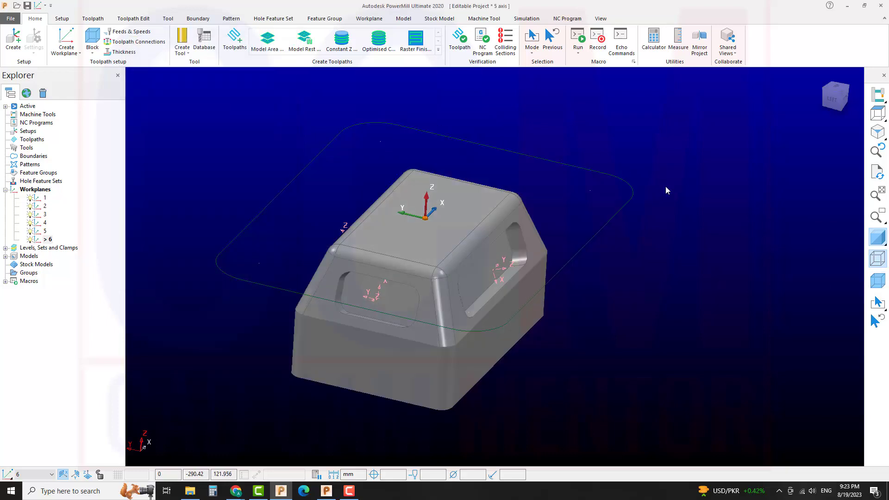
Step: Create an end mill tool with a 15 mm diameter and 50 mm length, and add a shank component to it
right_click(26, 148)
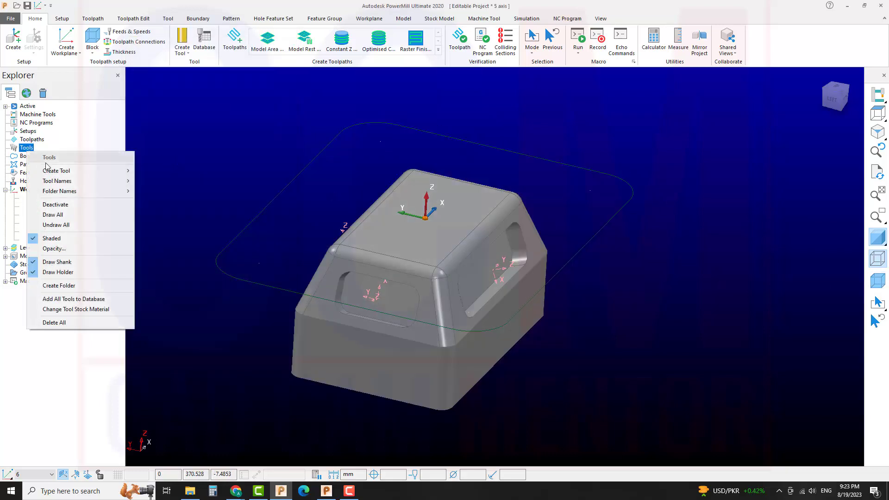
mouse_move(93, 171)
left_click(163, 184)
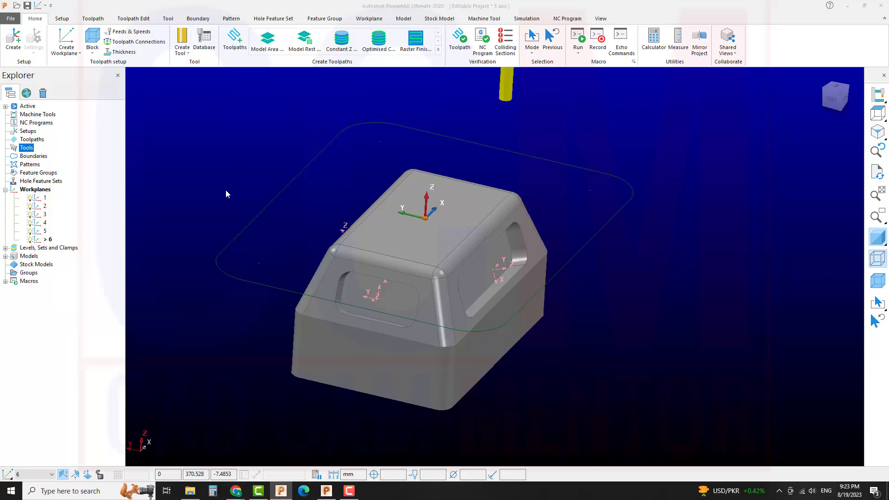
scroll(492, 194, "down", 5)
scroll(492, 186, "up", 6)
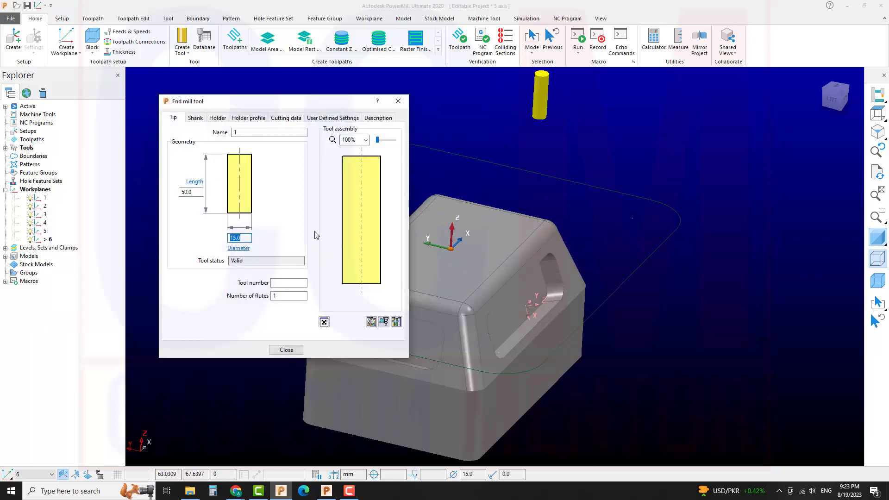
left_click(196, 119)
left_click(236, 159)
Step: Add a holder component to the end mill and set its upper diameter to 40 mm
left_click(218, 119)
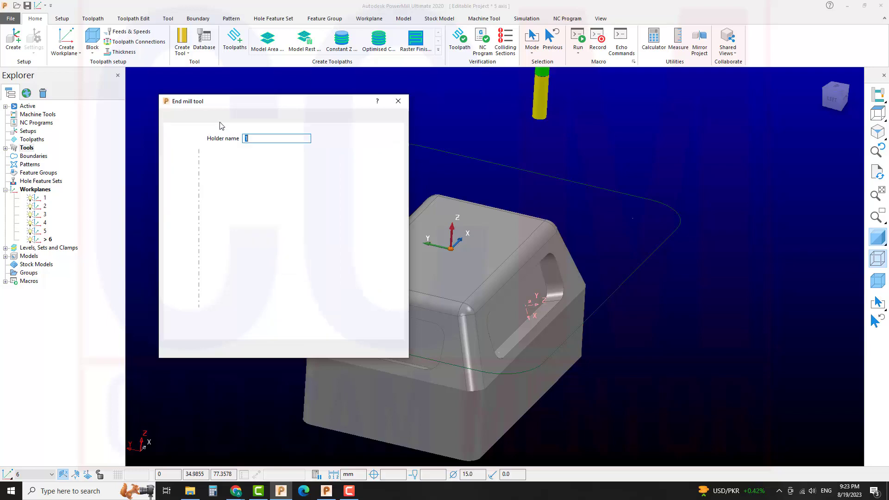
left_click(237, 177)
scroll(455, 212, "down", 3)
scroll(456, 212, "up", 5)
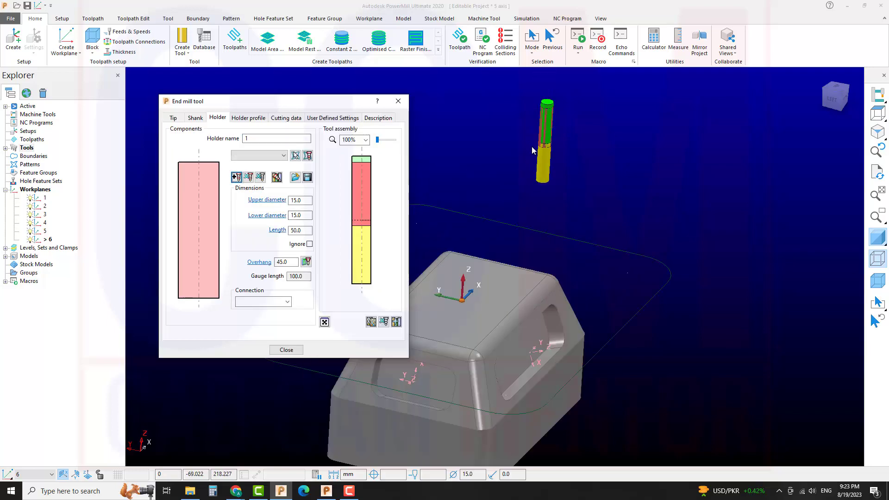
double_click(299, 200)
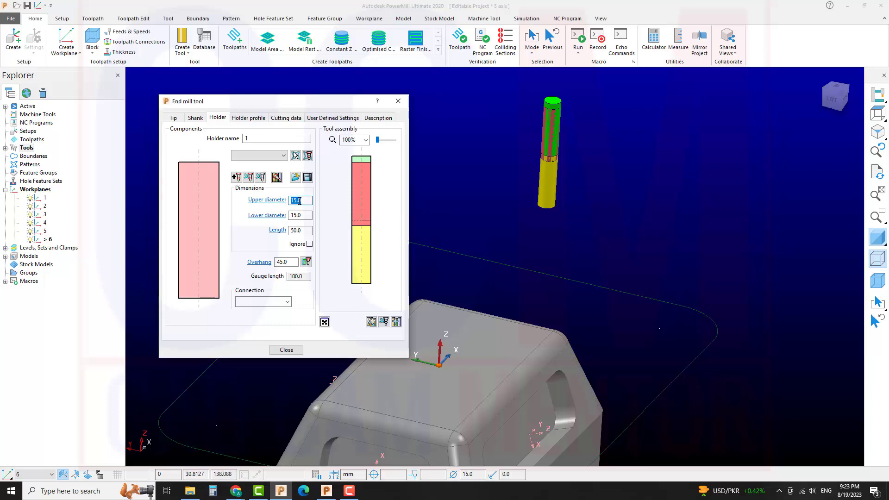
type("25")
key("Return")
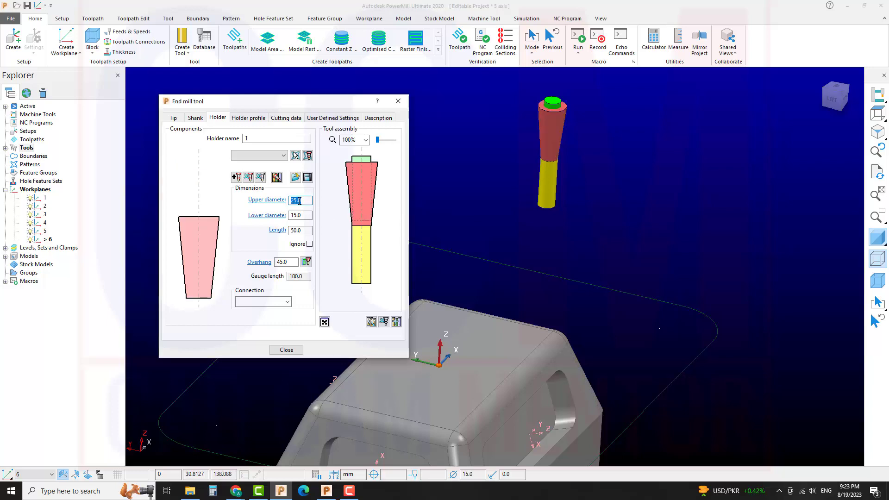
type("30")
key("Return")
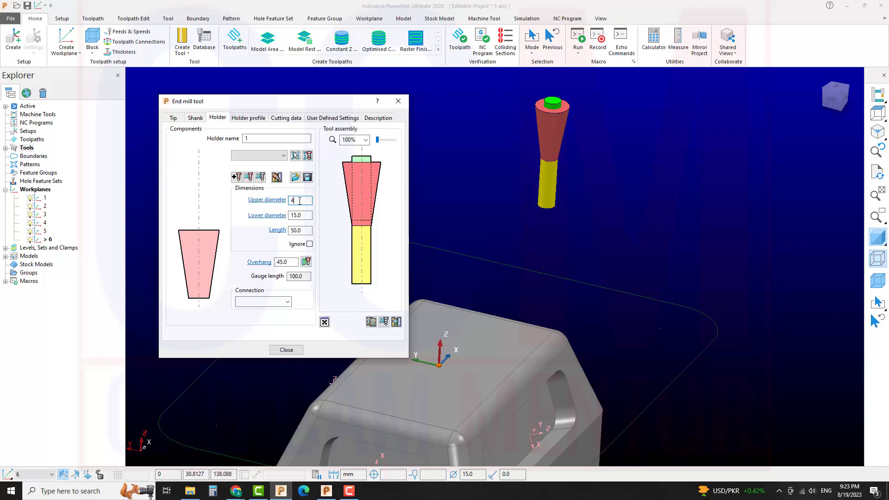
key("Tab")
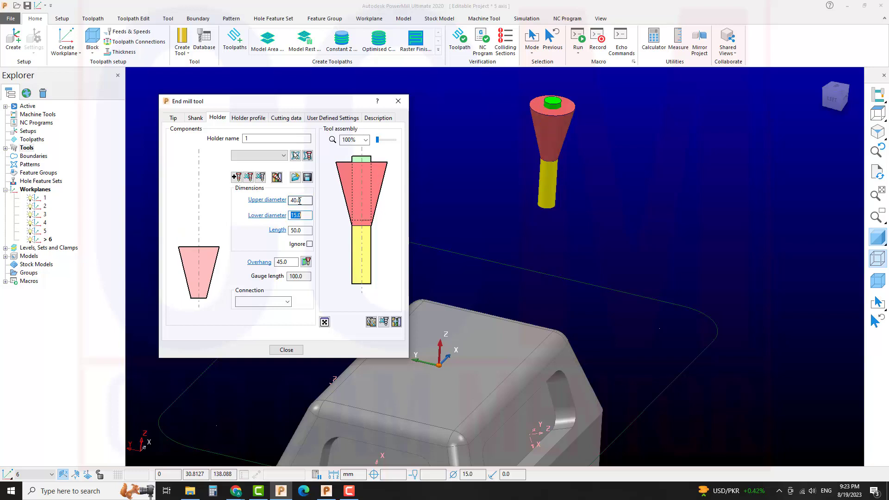
Step: Set the holder component's lower diameter to 25 mm and its length to 20 mm
type("25")
key("Tab")
type("1")
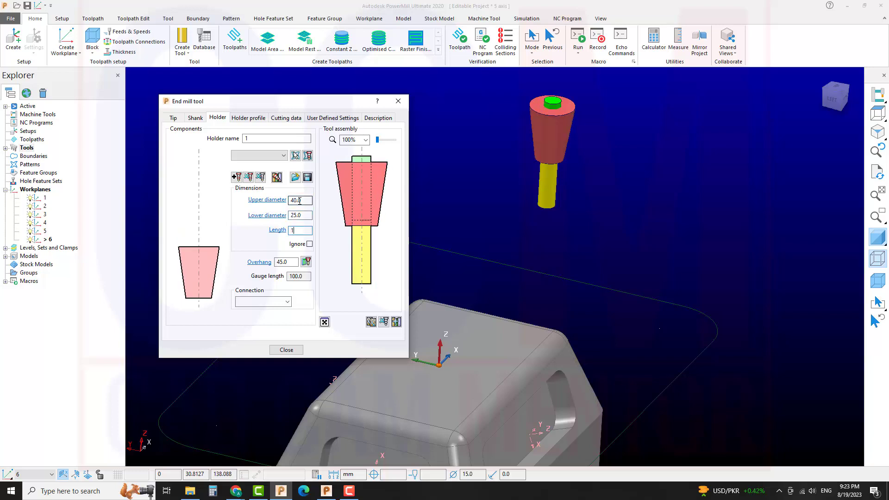
type("0")
key("Return")
type("20")
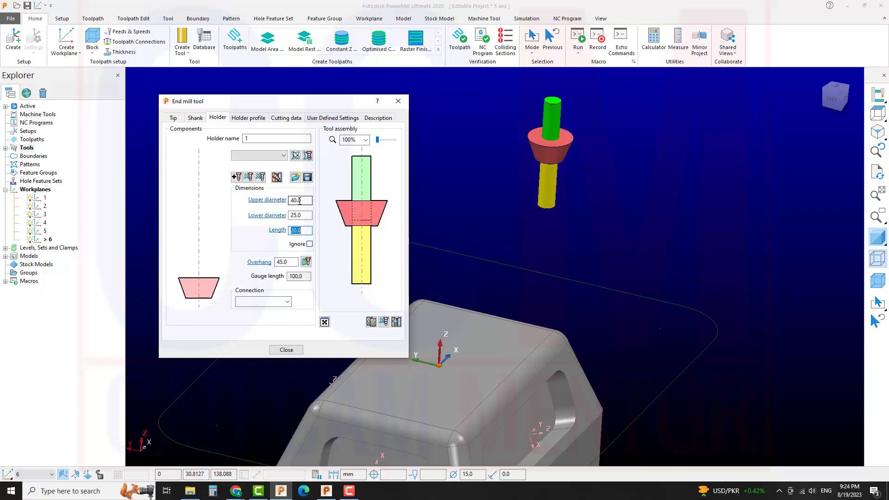
Step: Set the end mill's overhang to 80 mm
double_click(290, 263)
type("60")
key("Return")
type("80")
key("Return")
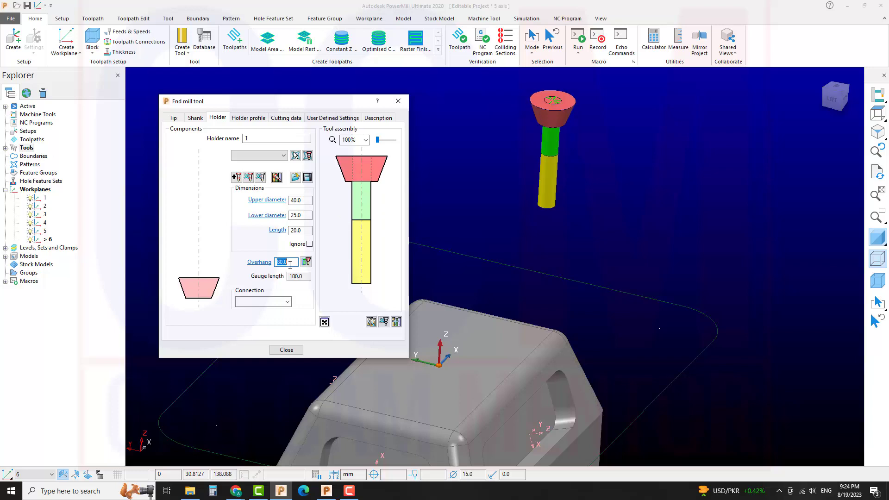
Step: Add a second holder component, 40 mm in diameter and 20 mm long, above the tapered one and finish the tool definition
left_click(236, 177)
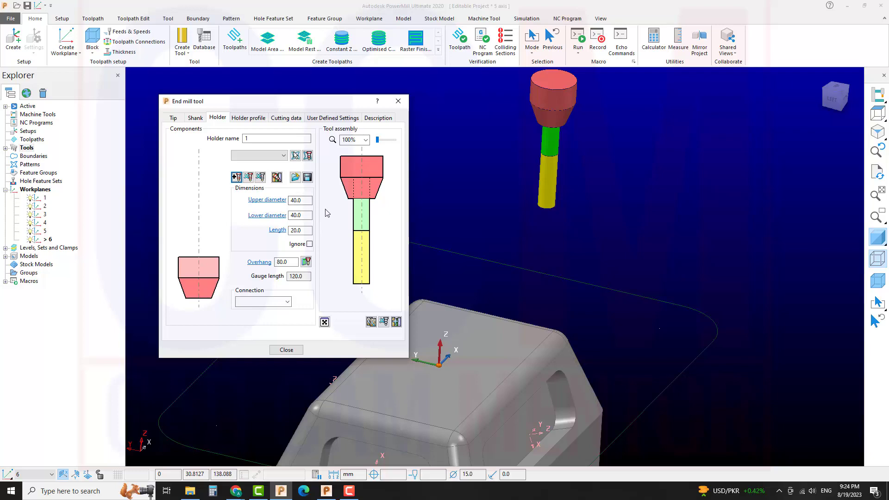
middle_click_drag(583, 237, 579, 214)
scroll(573, 191, "down", 4)
scroll(560, 132, "up", 3)
left_click(292, 351)
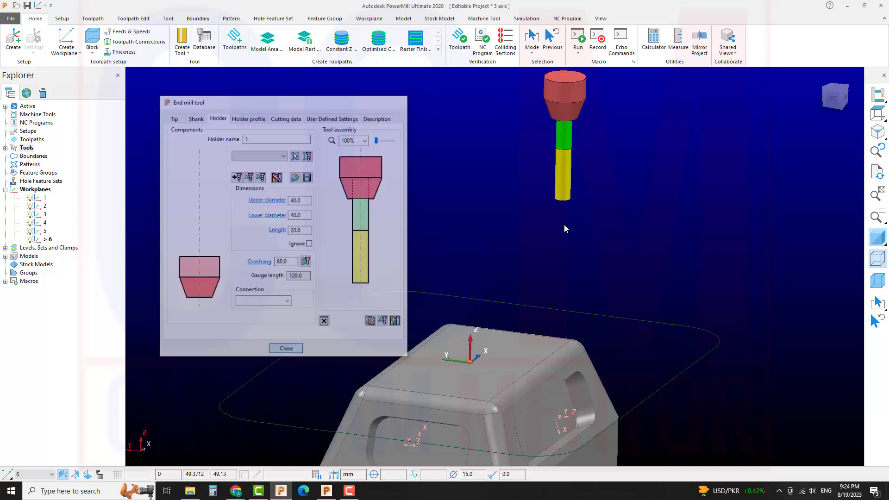
Step: Examine the model's side pockets and their workplanes up close, and toggle the model's wireframe display
scroll(657, 267, "down", 5)
middle_click_drag(645, 268, 585, 256, "shift")
middle_click_drag(585, 256, 581, 273)
scroll(575, 282, "up", 5)
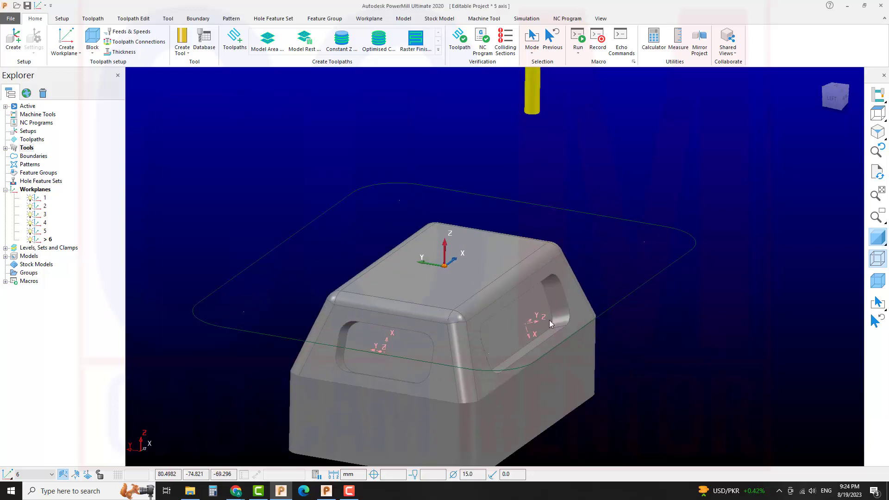
middle_click_drag(547, 321, 525, 339)
scroll(542, 344, "up", 5)
scroll(541, 343, "down", 6)
scroll(525, 342, "up", 3)
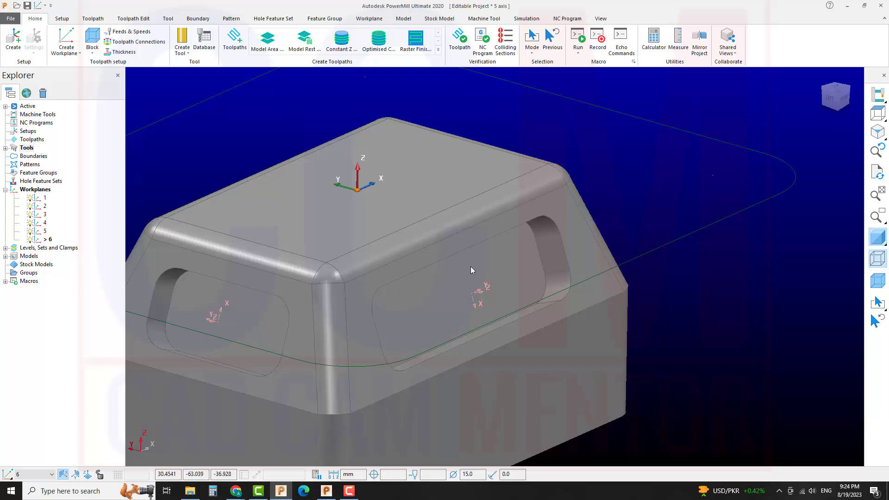
left_click(879, 259)
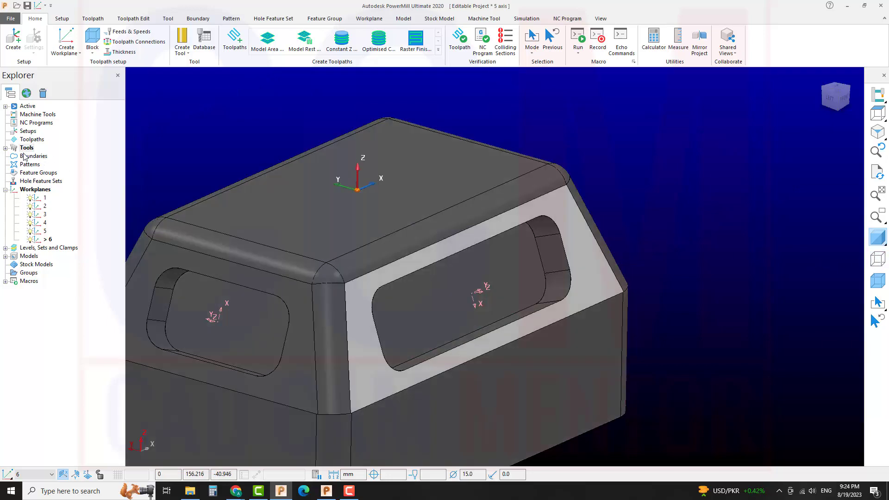
Step: Create a user-defined boundary from the model edges of the selected face around the long side pocket
right_click(31, 156)
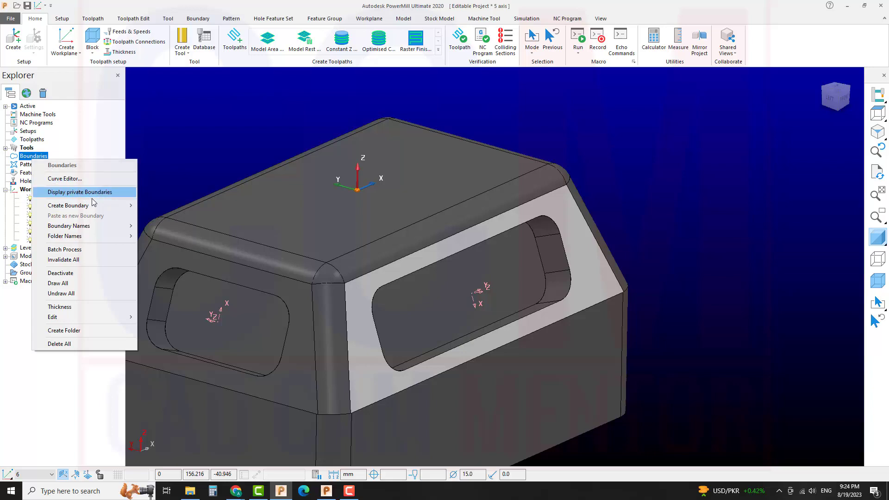
mouse_move(72, 205)
left_click(167, 307)
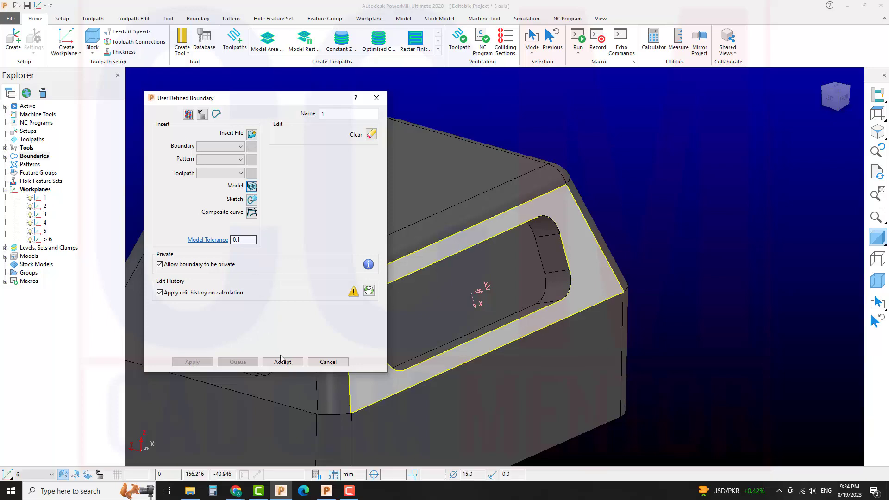
left_click(281, 360)
left_click(691, 226)
Step: Delete the boundary's outer face contour, keeping only the rounded pocket outline, and restore the shaded model
left_click(877, 238)
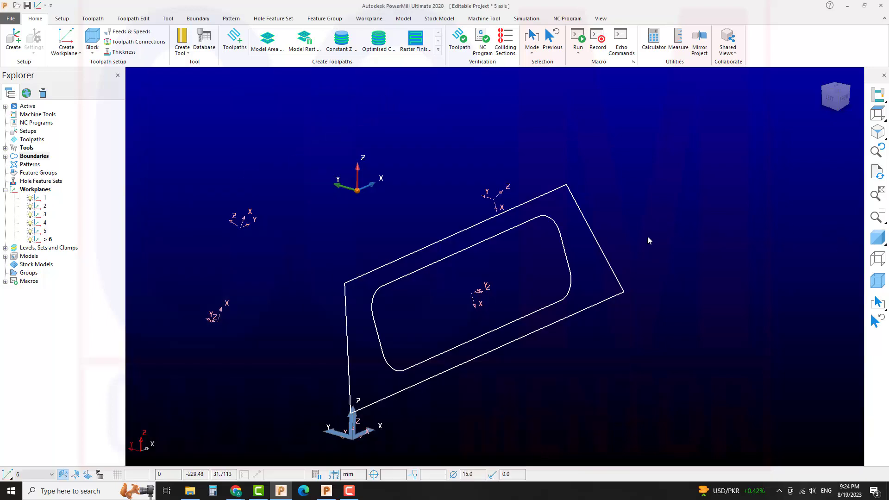
left_click_drag(657, 230, 609, 316)
key("Delete")
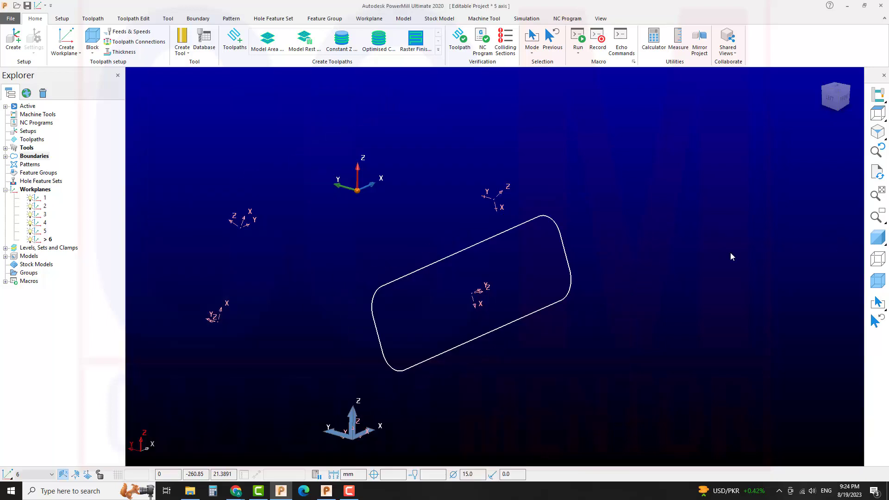
left_click(879, 238)
middle_click_drag(502, 285, 513, 268)
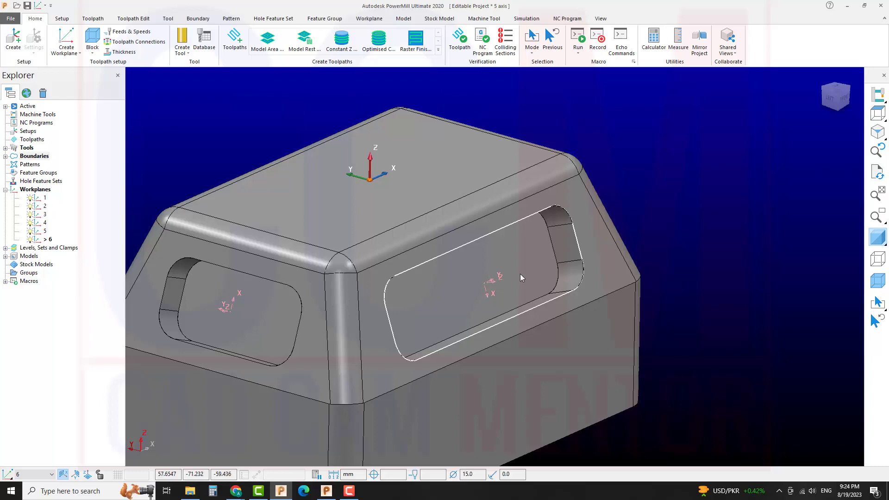
Step: Start a Constant Z Finishing toolpath from the finishing strategies and reposition its settings window
left_click(235, 39)
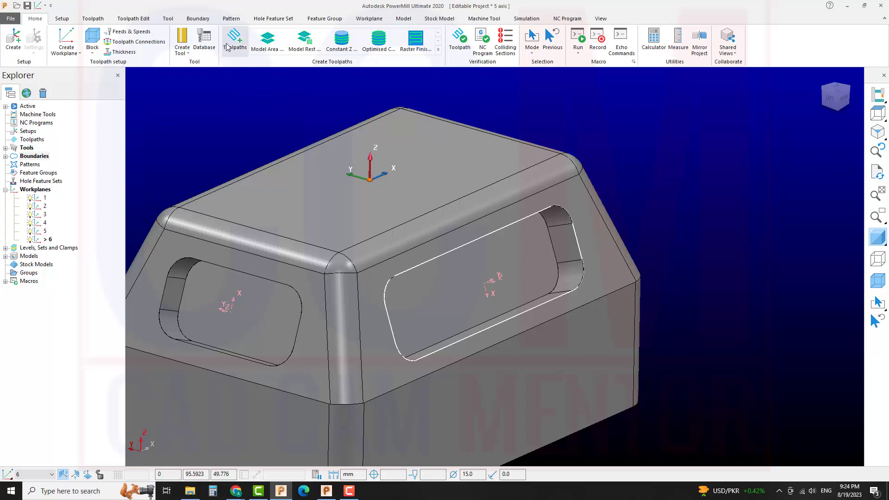
left_click(54, 162)
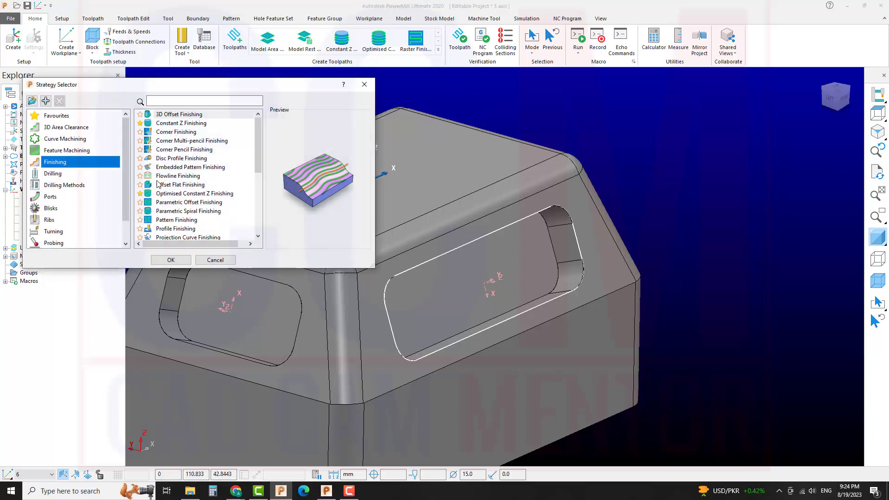
scroll(504, 239, "down", 3)
scroll(547, 234, "up", 4)
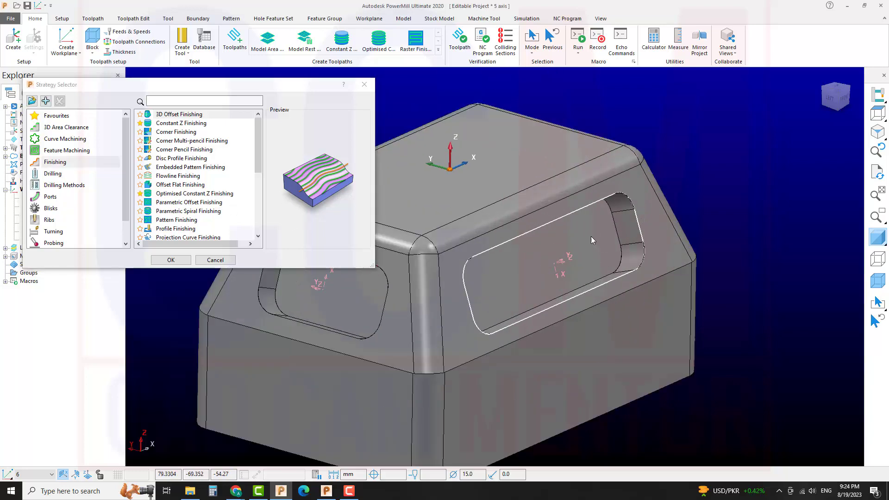
left_click(166, 123)
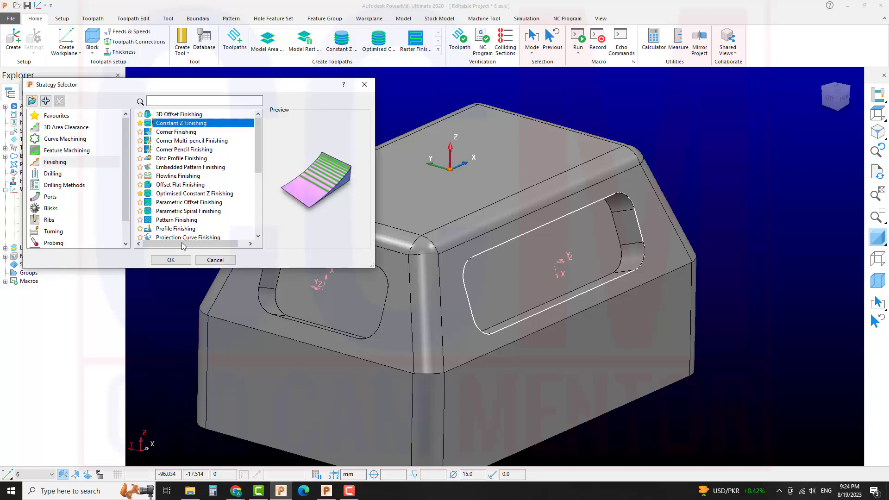
left_click(171, 260)
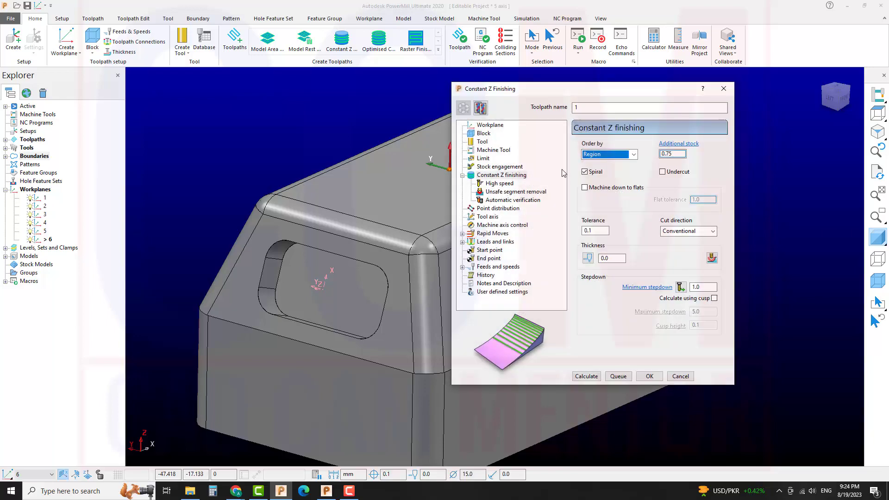
left_click_drag(546, 89, 366, 91)
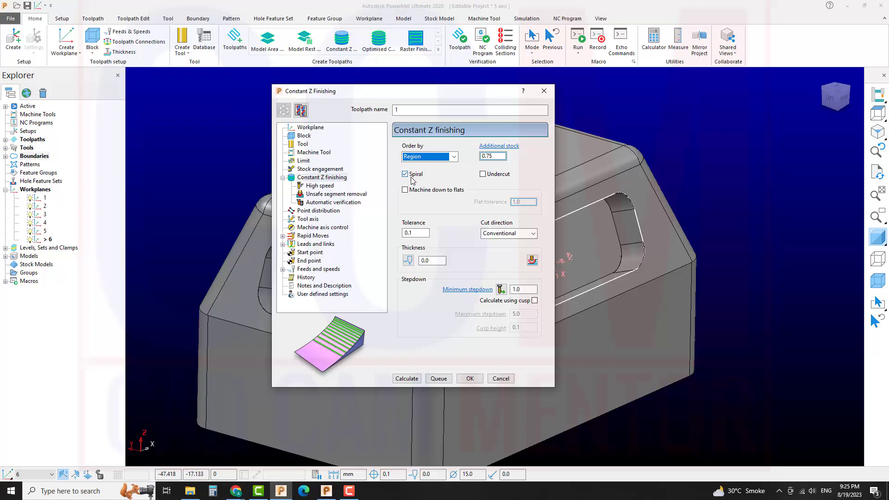
Step: Review the toolpath's tolerance, thickness and minimum stepdown, look briefly at the part in PowerShape, and return to examine the pocket in PowerMill
left_click(415, 232)
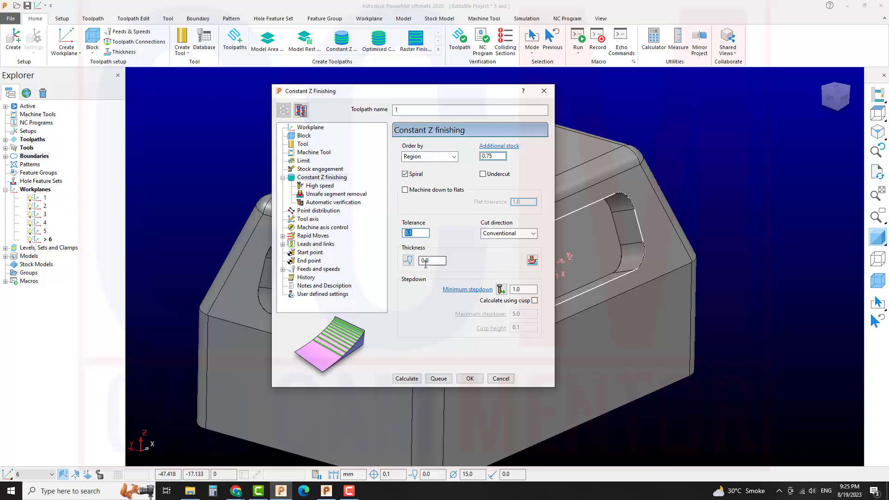
left_click(427, 263)
left_click(510, 290)
left_click_drag(377, 95, 239, 103)
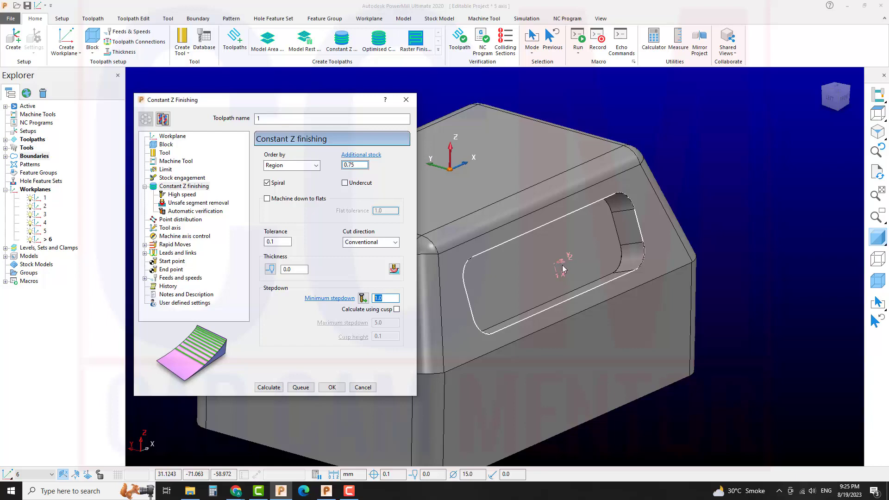
left_click(327, 491)
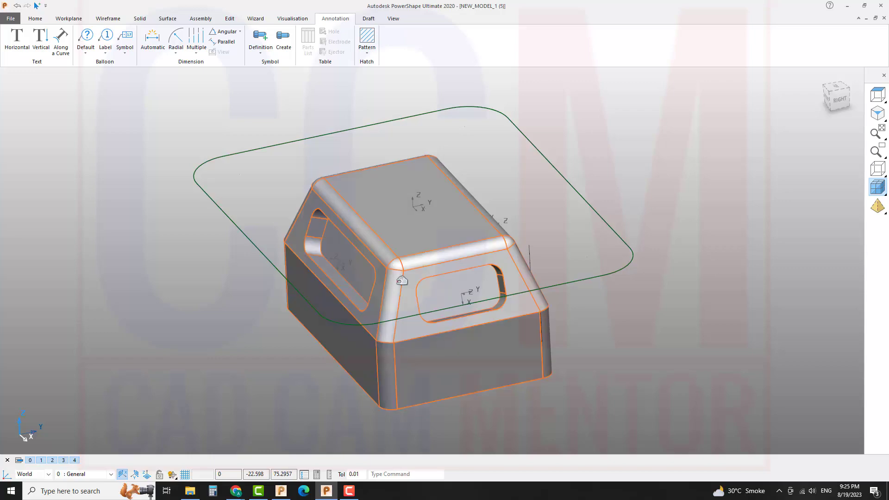
left_click(281, 491)
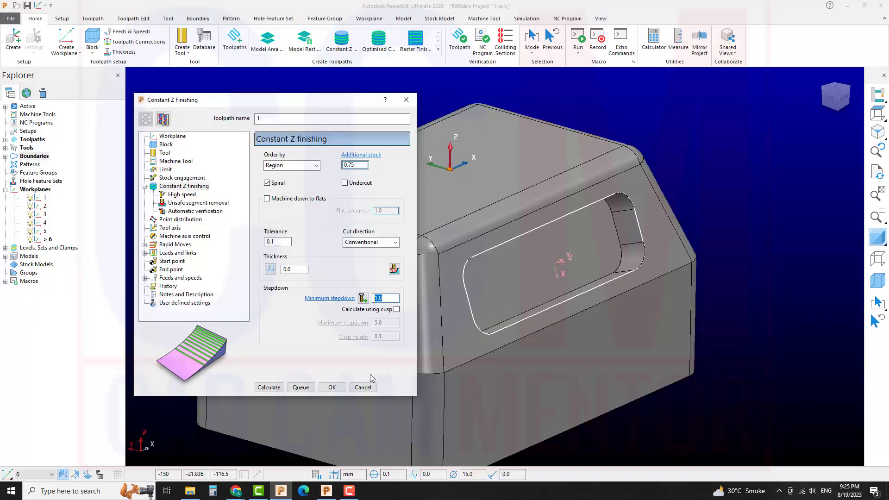
scroll(565, 273, "down", 2)
scroll(565, 272, "up", 4)
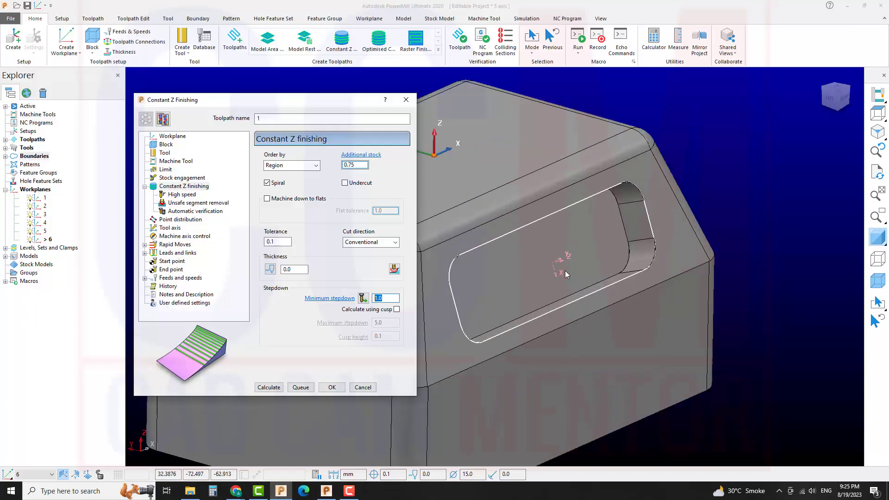
scroll(566, 266, "down", 2)
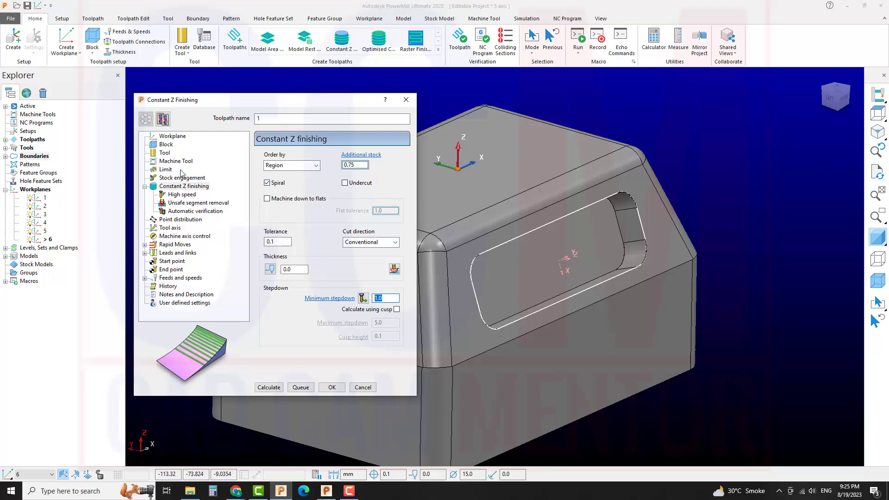
Step: Try workplane 1 for the toolpath, and set workplane 2 so the tool points into the side pocket
left_click(169, 136)
left_click(319, 168)
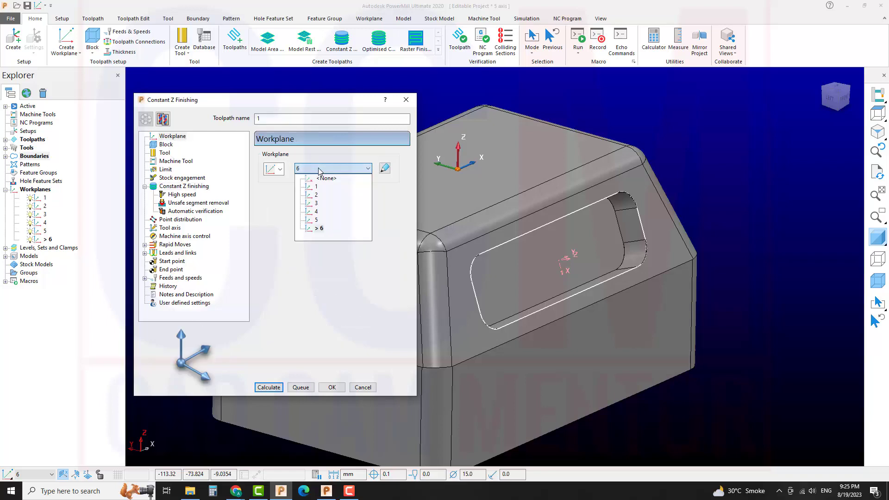
left_click(316, 186)
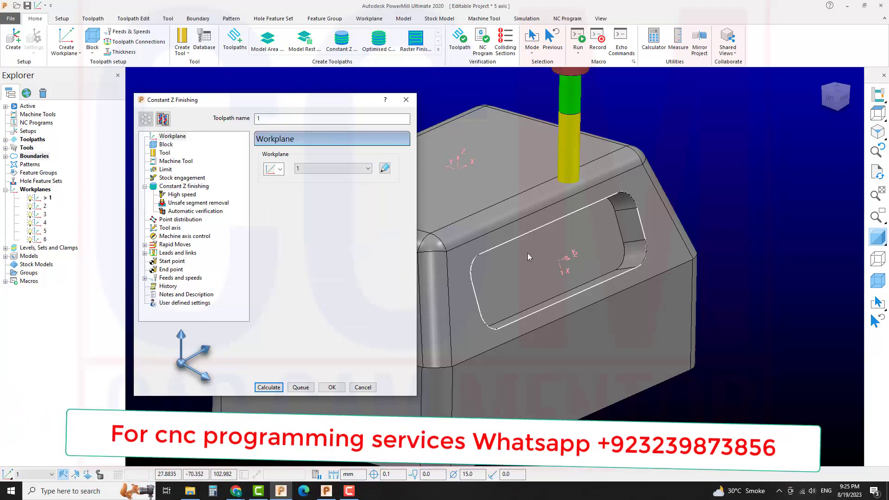
left_click(316, 168)
left_click(316, 194)
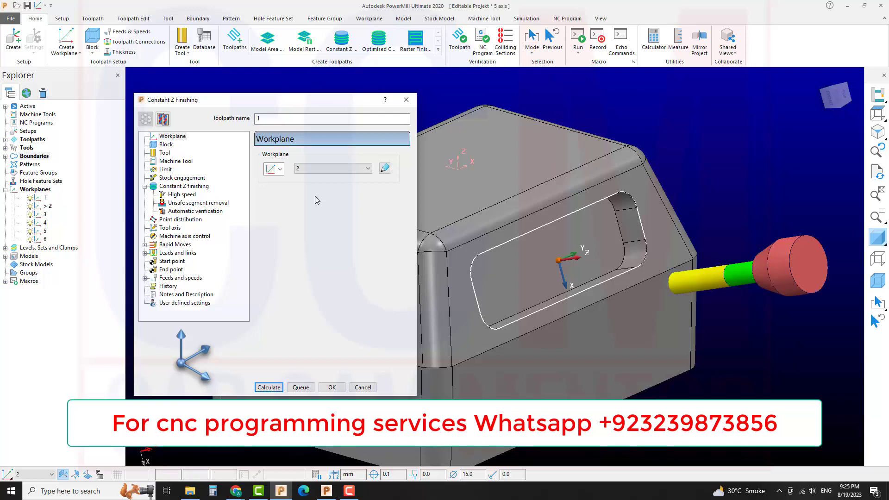
middle_click_drag(641, 341, 704, 293)
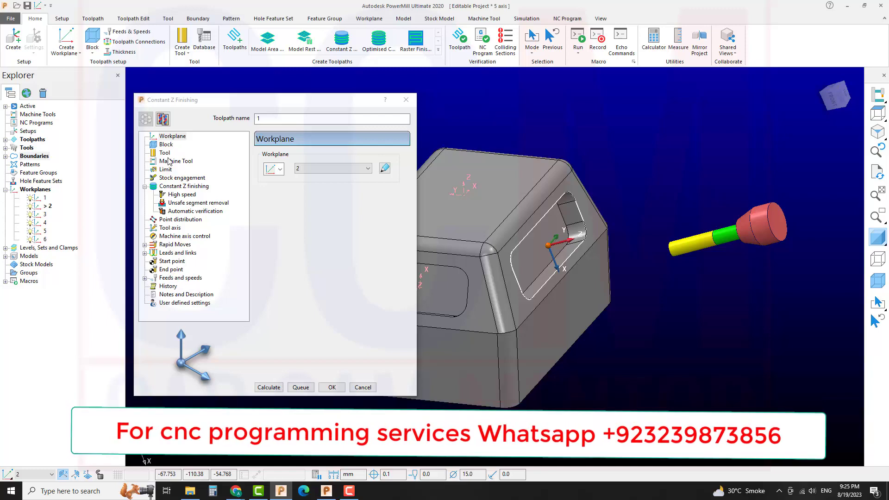
Step: Show the block and set its coordinate system to Named Workplane 6
left_click(878, 281)
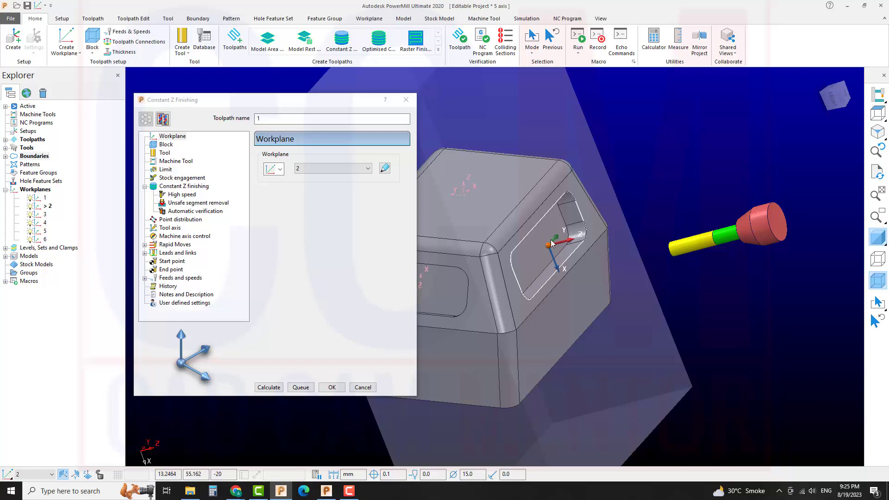
left_click(166, 144)
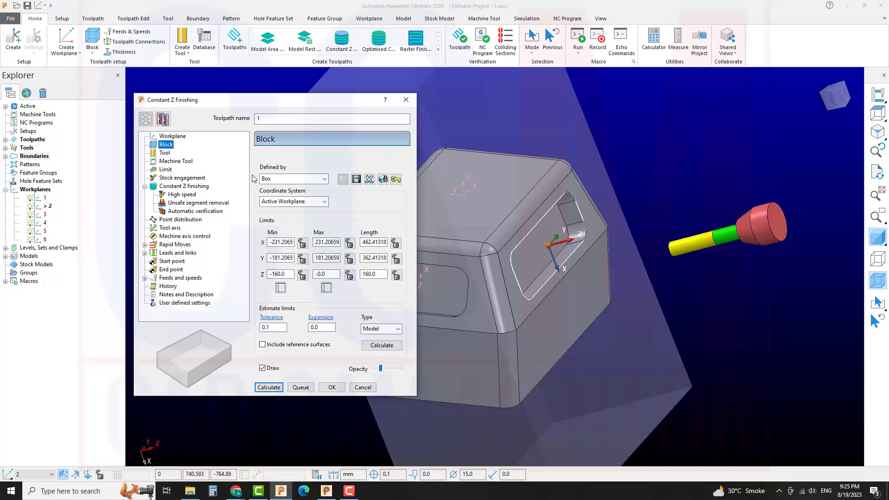
left_click(315, 202)
left_click(315, 202)
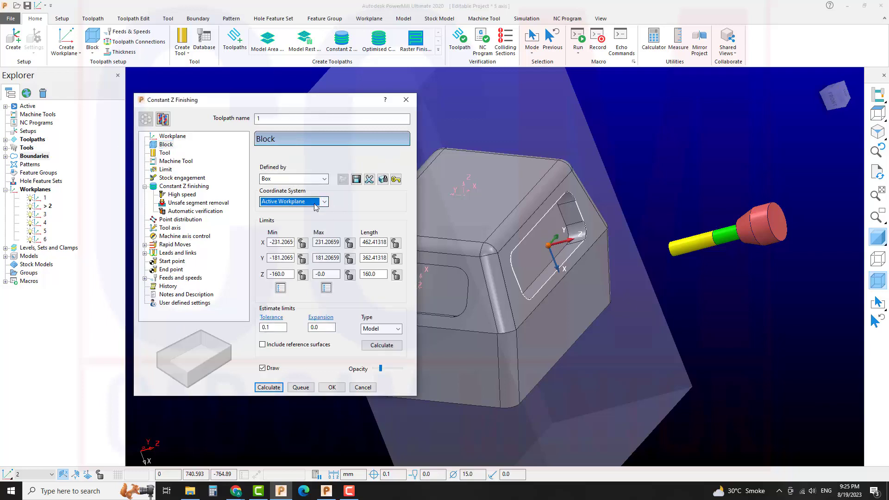
left_click(315, 202)
left_click(291, 227)
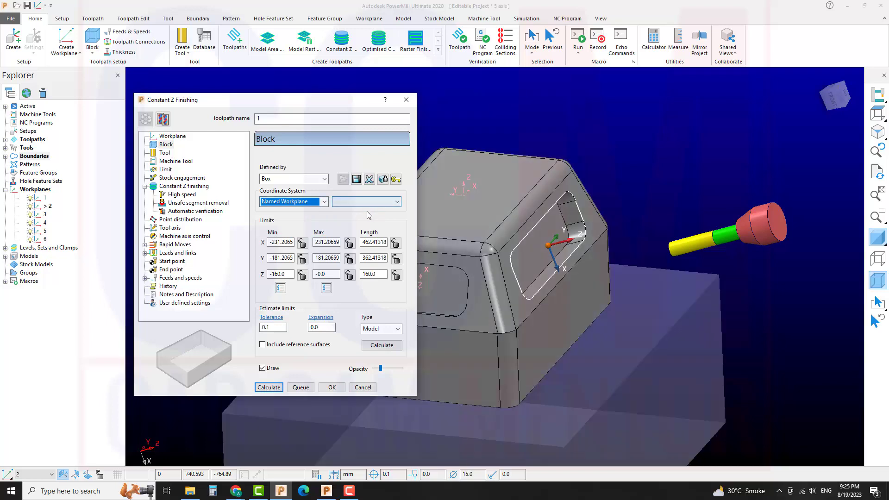
left_click(372, 202)
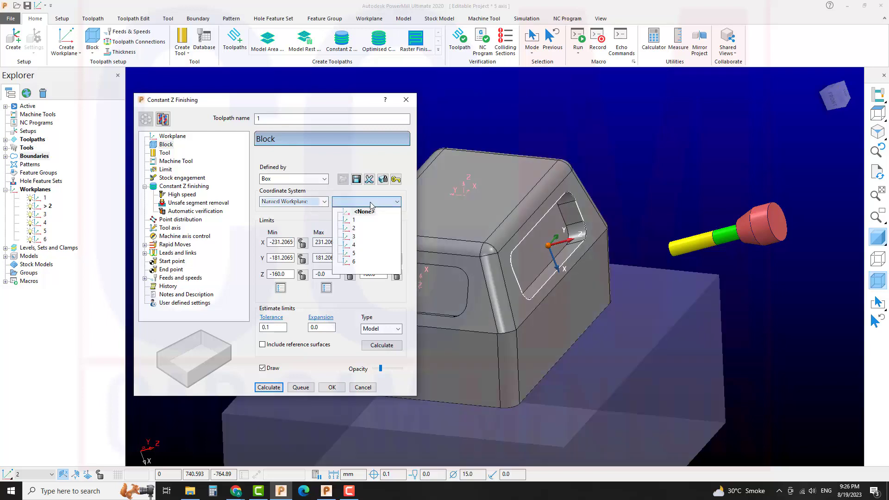
left_click(352, 263)
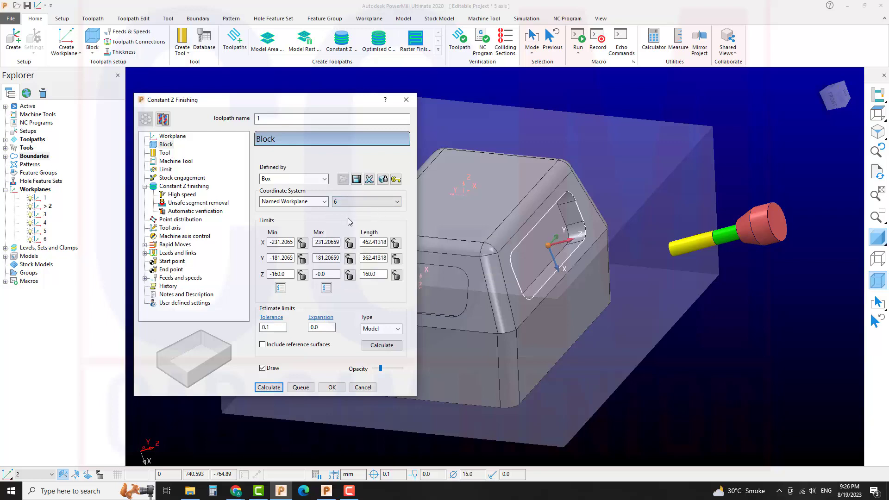
Step: Calculate the Constant Z finishing toolpath for the side pocket, close its settings and hide the block
left_click(178, 186)
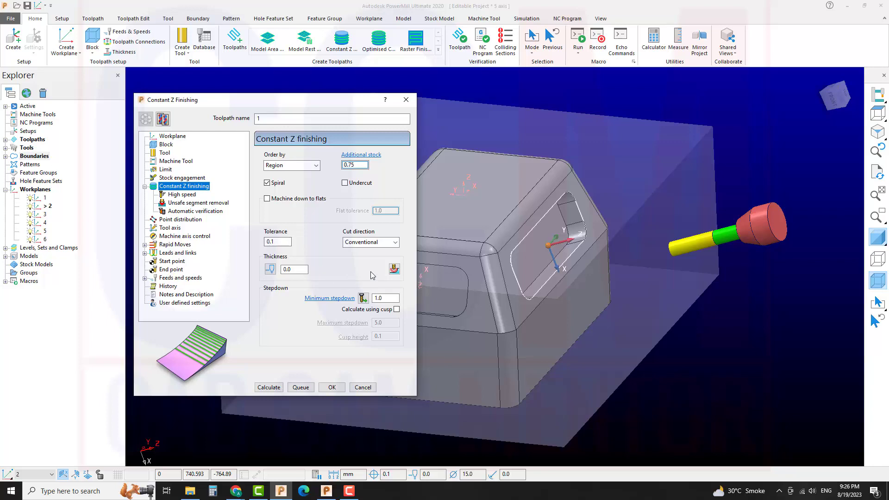
left_click(276, 390)
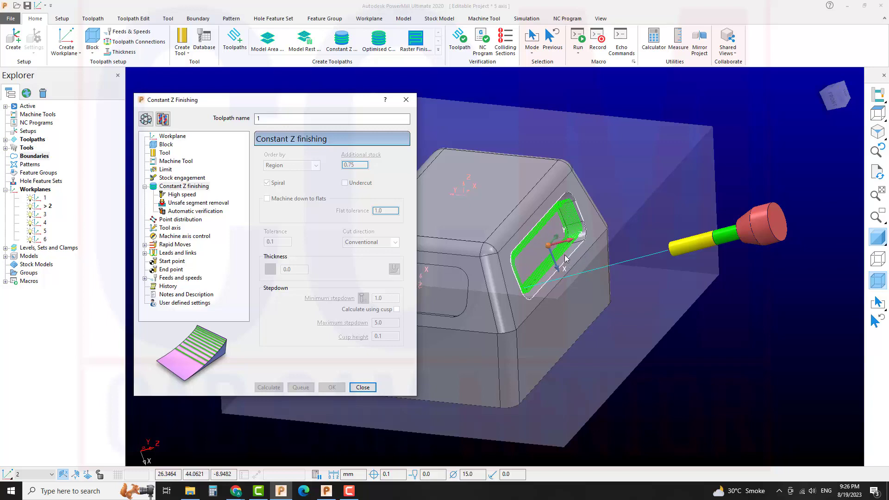
left_click(363, 387)
left_click(879, 281)
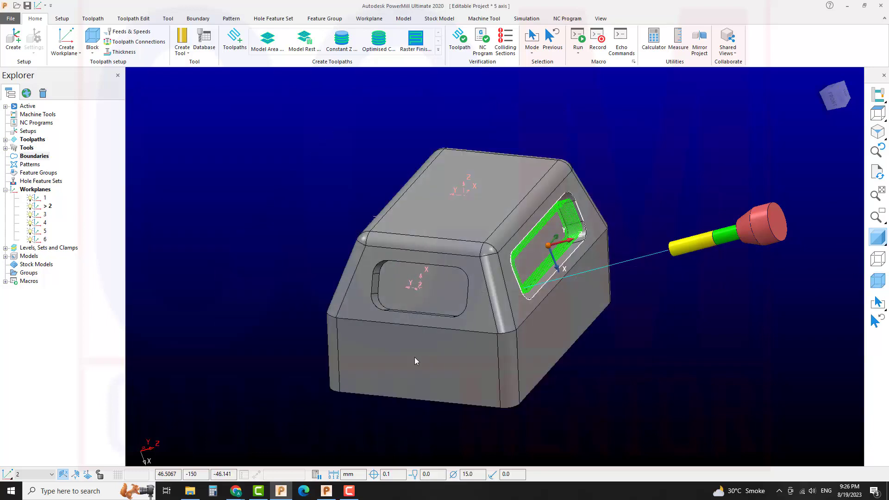
Step: Create a user-defined boundary from the model edges of the sloped face around the next unmachined side pocket
middle_click_drag(415, 357, 376, 281)
left_click(235, 44)
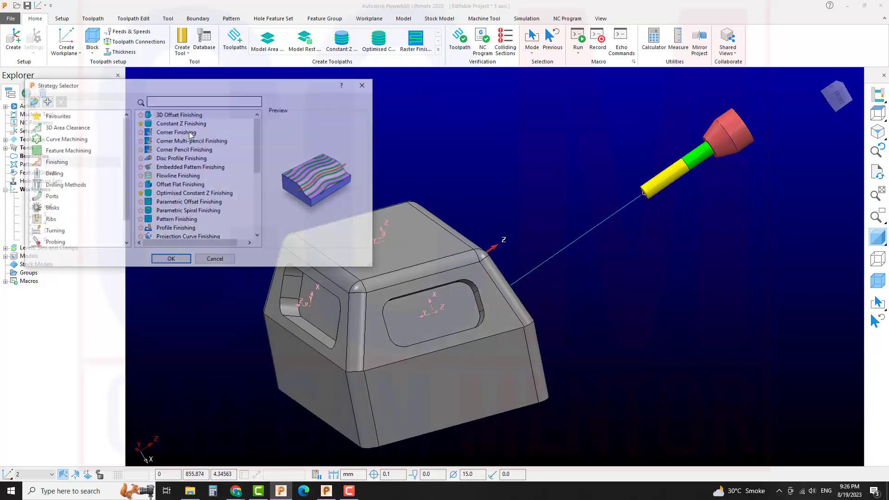
left_click(216, 261)
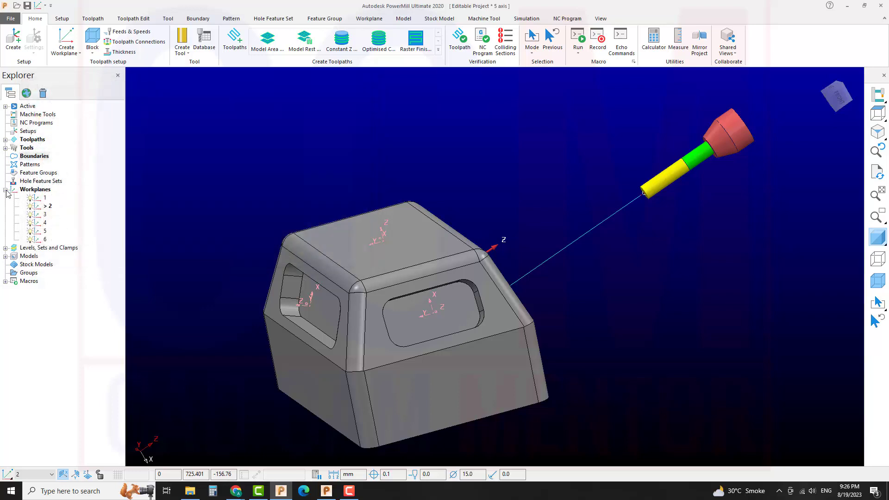
left_click(6, 190)
left_click(397, 277)
left_click(41, 158)
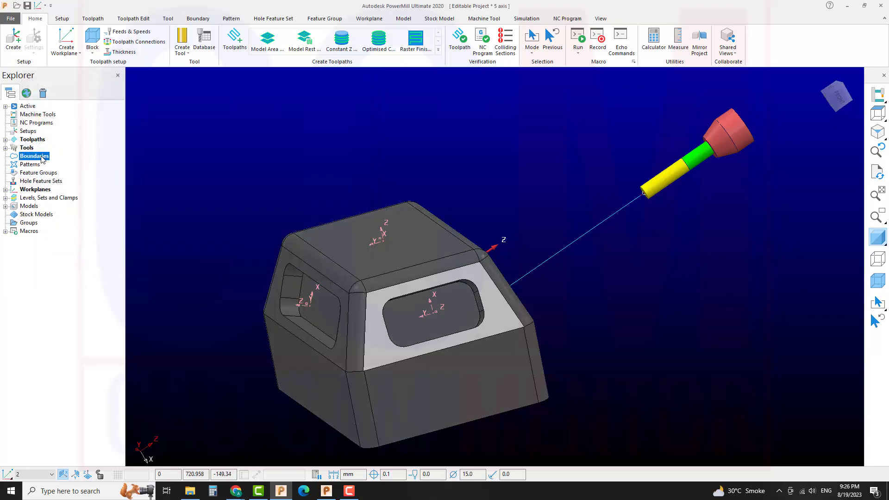
right_click(42, 158)
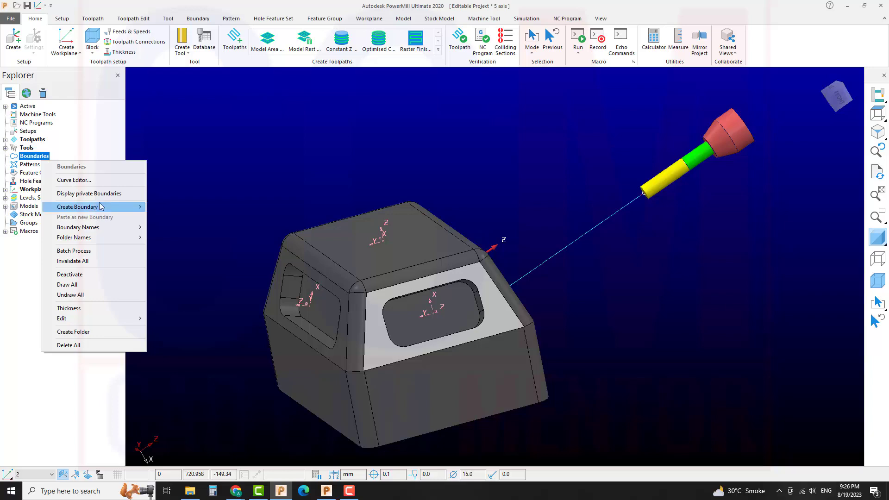
mouse_move(104, 207)
left_click(195, 310)
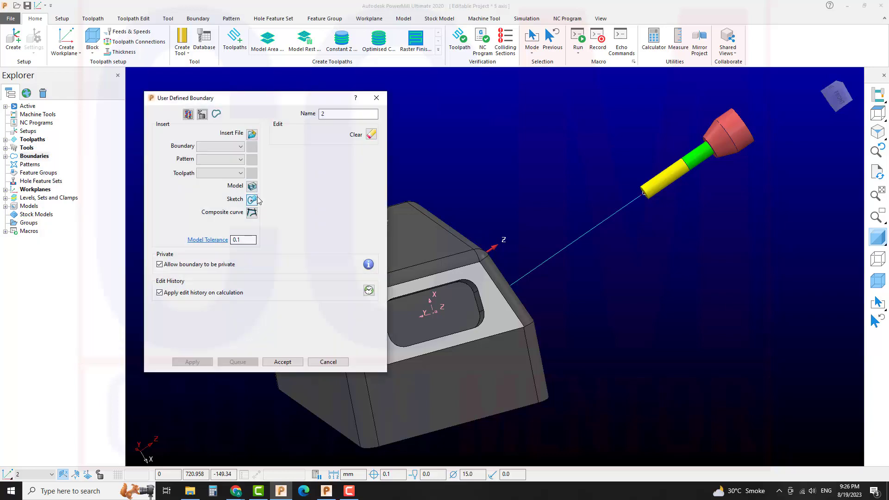
left_click(290, 366)
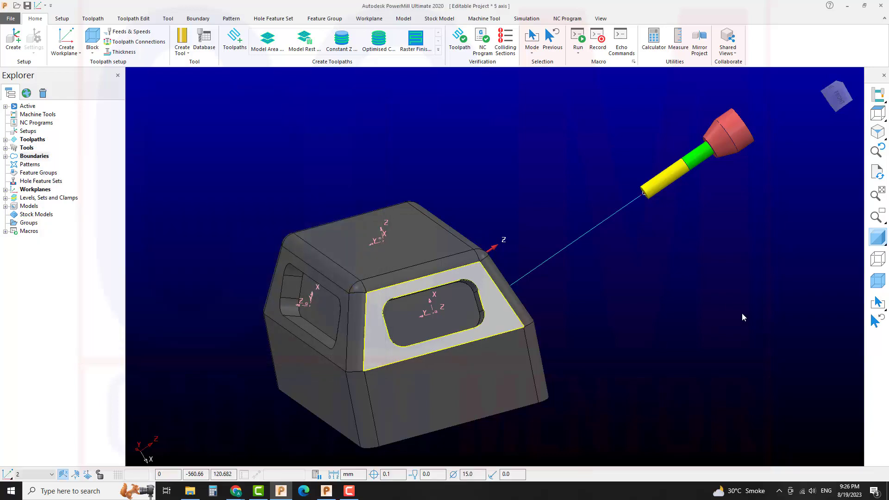
Step: Delete the boundary's outer loop around the face, keeping only the pocket outline
left_click(744, 316)
left_click(878, 241)
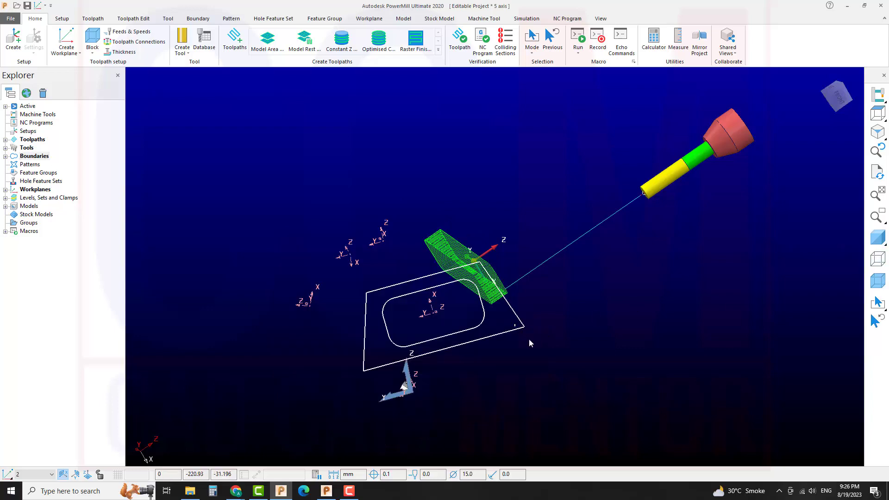
left_click(879, 238)
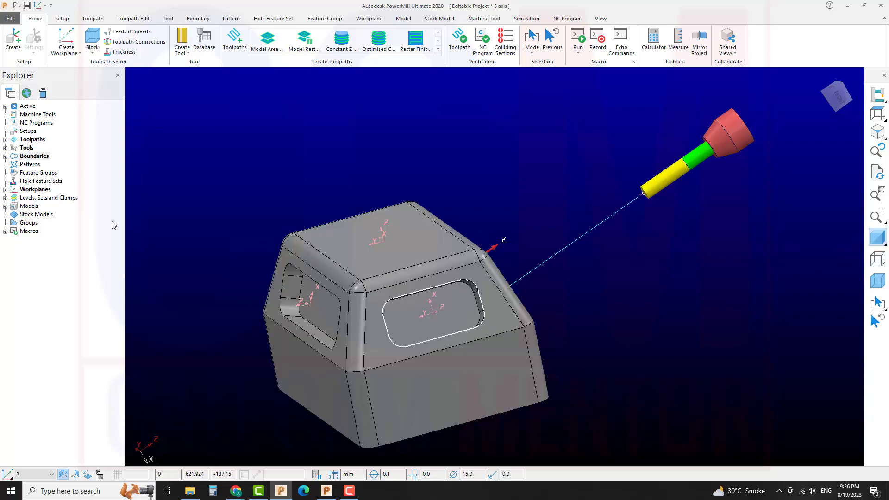
Step: Start a Constant Z Finishing toolpath for the outlined pocket and set its workplane to 3
left_click(235, 41)
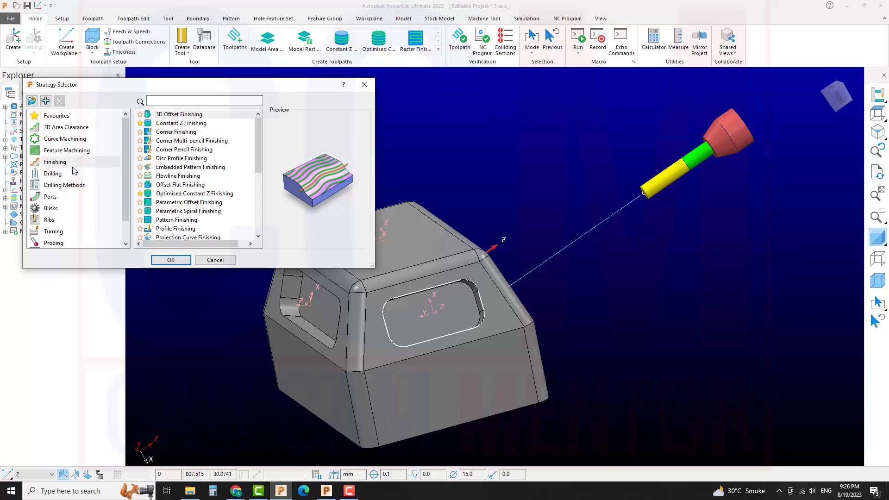
left_click(176, 124)
left_click(171, 260)
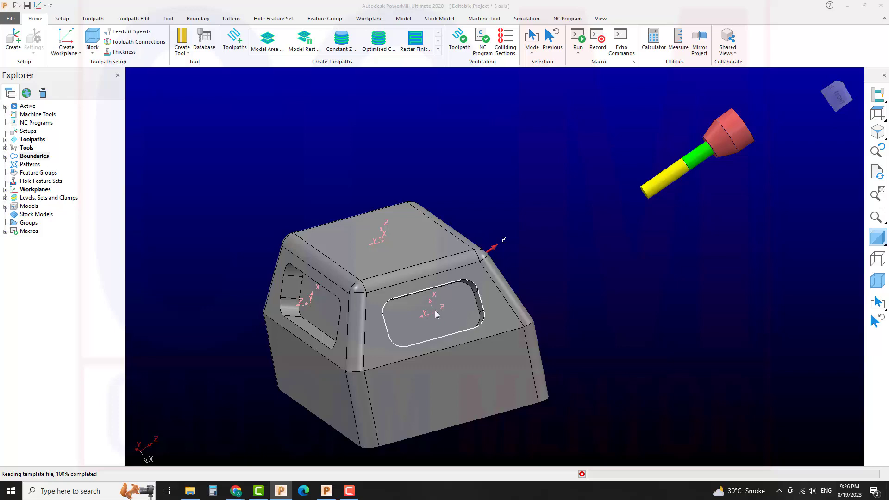
middle_click_drag(470, 312, 564, 297, "shift")
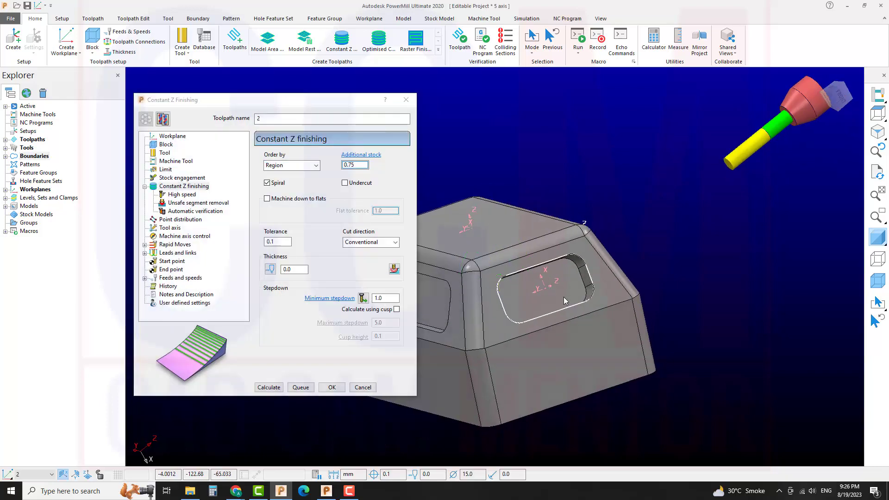
scroll(564, 297, "up", 5)
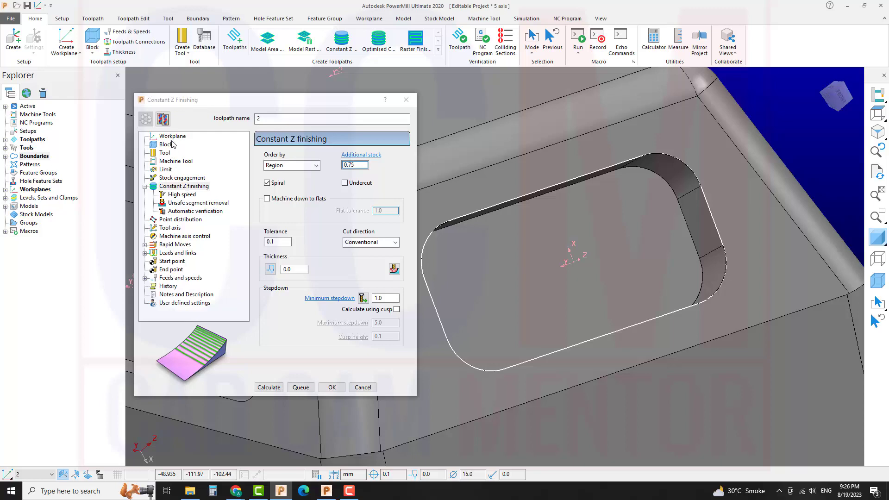
left_click(171, 138)
left_click(298, 166)
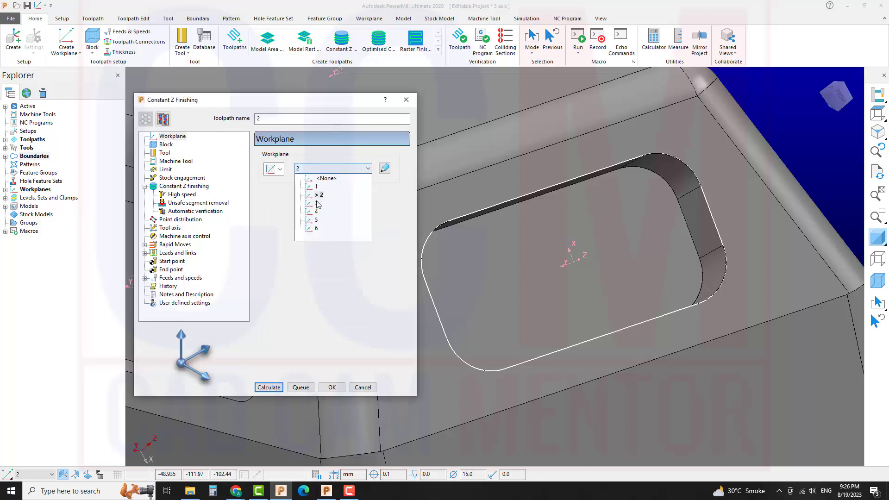
left_click(317, 204)
scroll(598, 266, "down", 4)
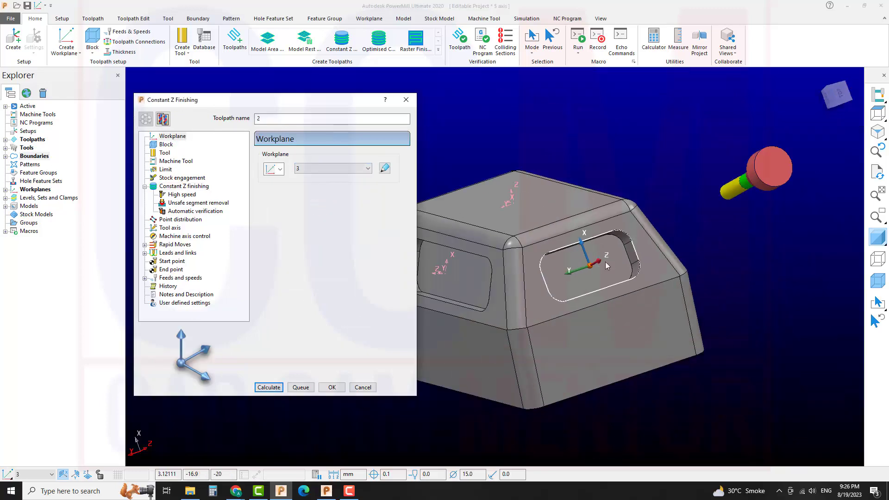
scroll(588, 267, "up", 2)
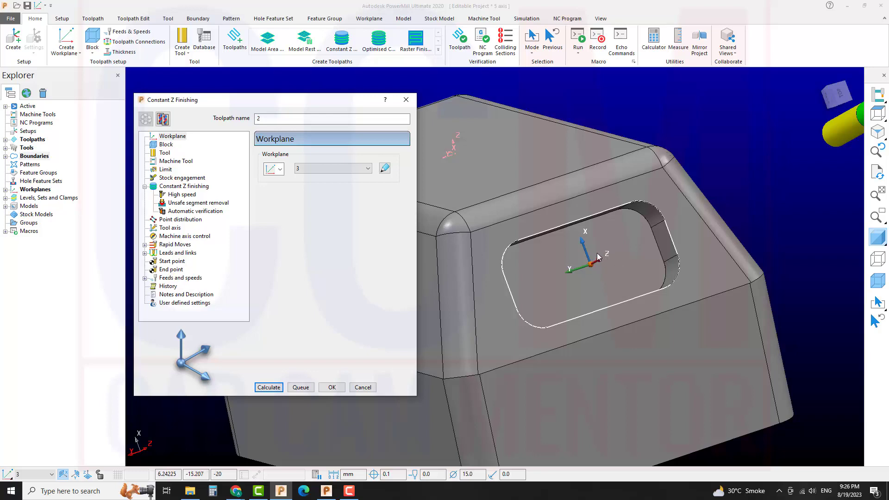
scroll(597, 253, "down", 2)
scroll(597, 267, "up", 1)
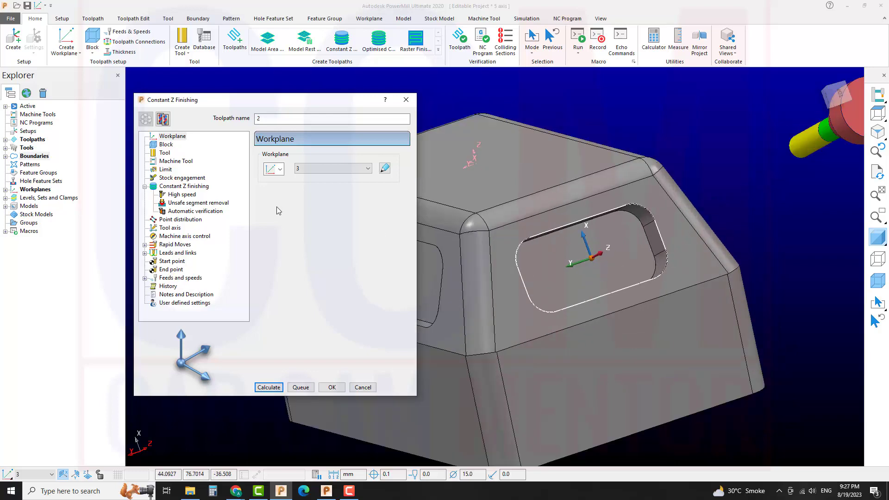
Step: Check the block settings, calculate the pocket's Constant Z toolpath and close its settings
left_click(166, 145)
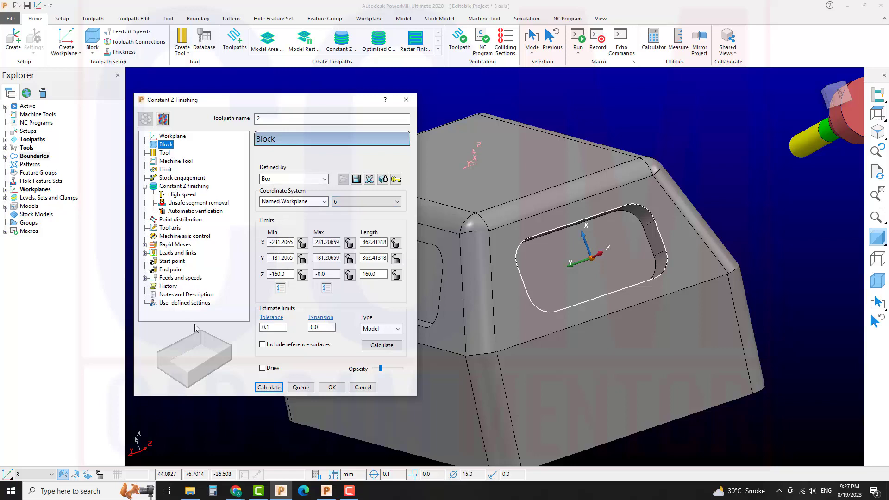
left_click(257, 387)
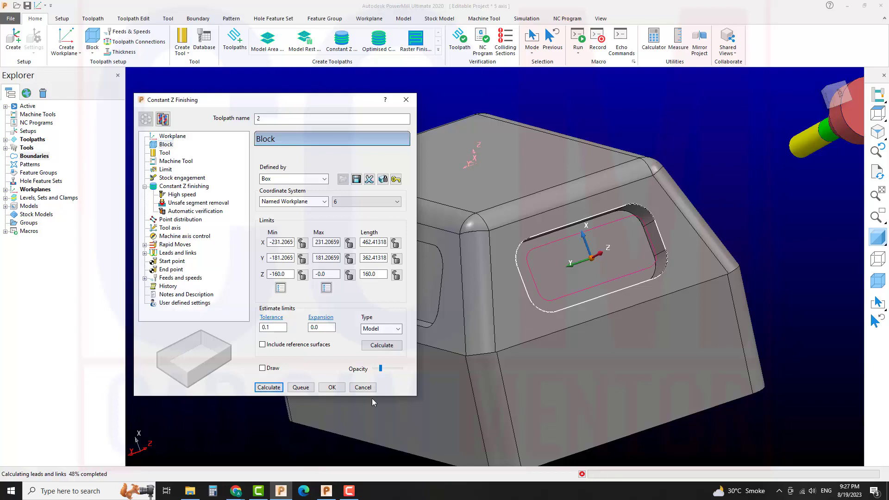
left_click(363, 388)
scroll(645, 257, "down", 3)
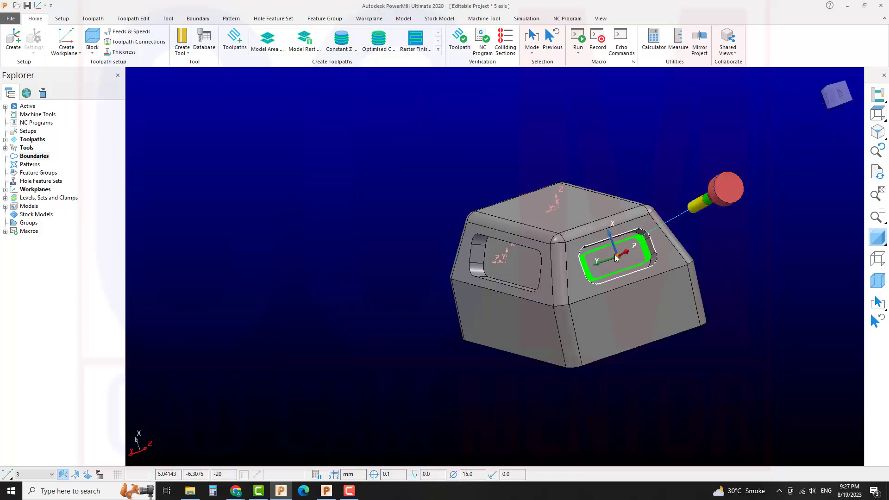
Step: Create a user-defined boundary from the face around the adjacent long side pocket, and delete its outer loop
scroll(615, 257, "up", 4)
middle_click_drag(618, 261, 704, 236)
middle_click_drag(412, 259, 571, 274)
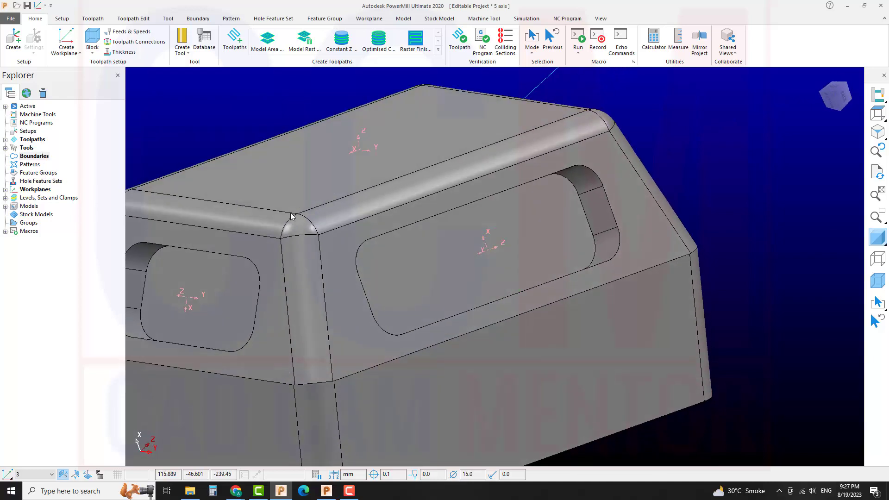
left_click(348, 254)
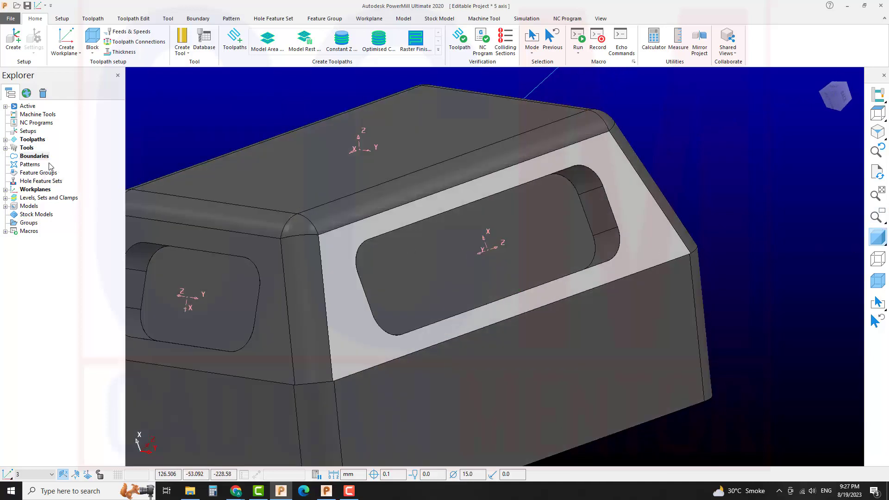
right_click(35, 158)
mouse_move(92, 209)
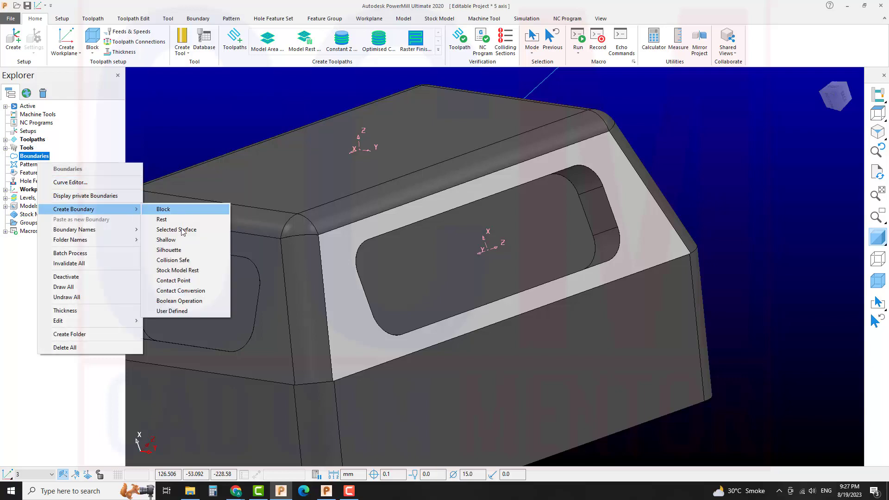
left_click(180, 314)
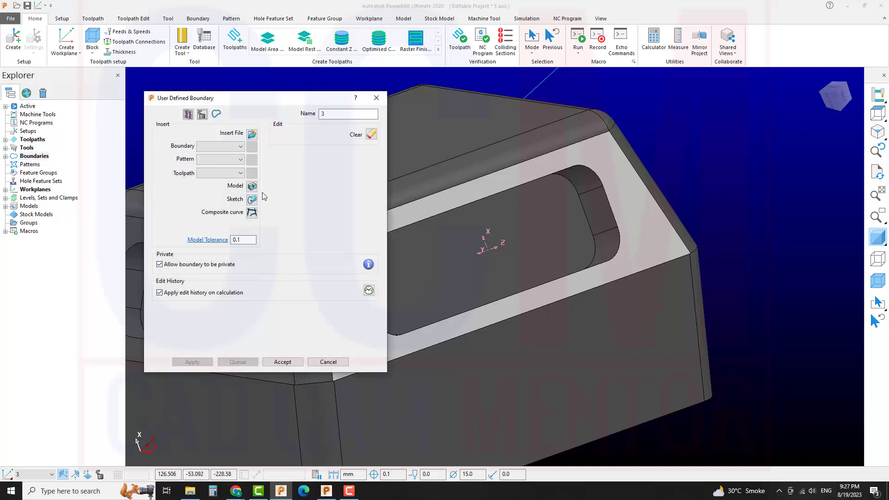
left_click(252, 187)
left_click(282, 362)
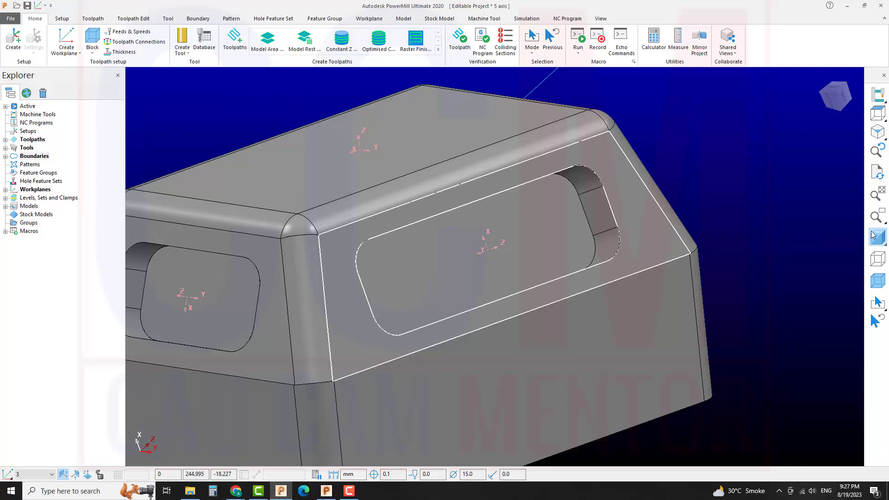
left_click(874, 235)
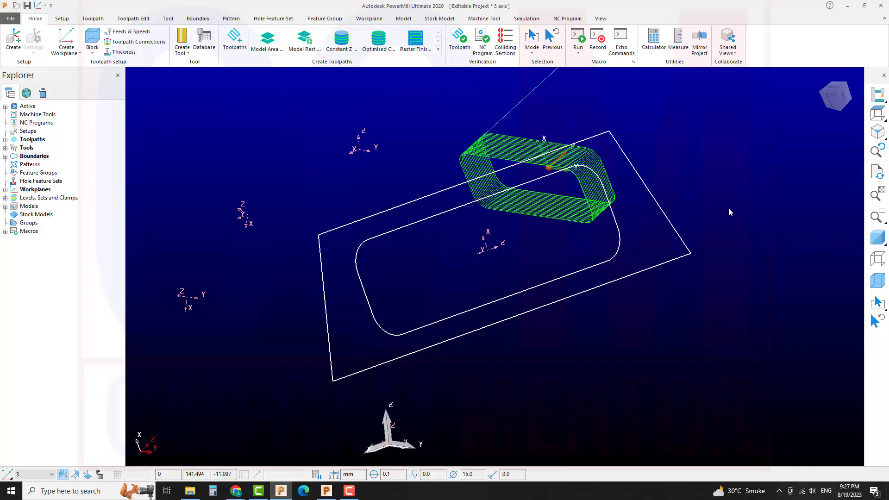
left_click(876, 238)
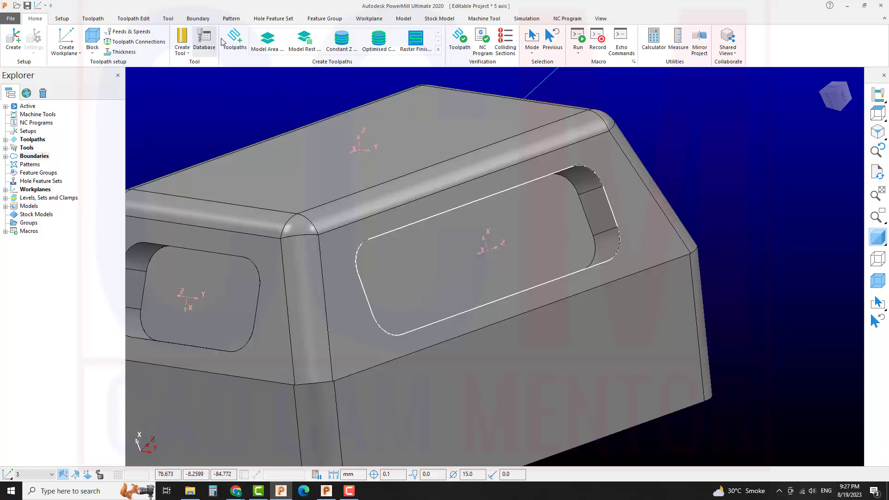
Step: Set up a Constant Z Finishing toolpath for the long side pocket on workplane 4, calculate it and close its settings
left_click(235, 39)
left_click(78, 161)
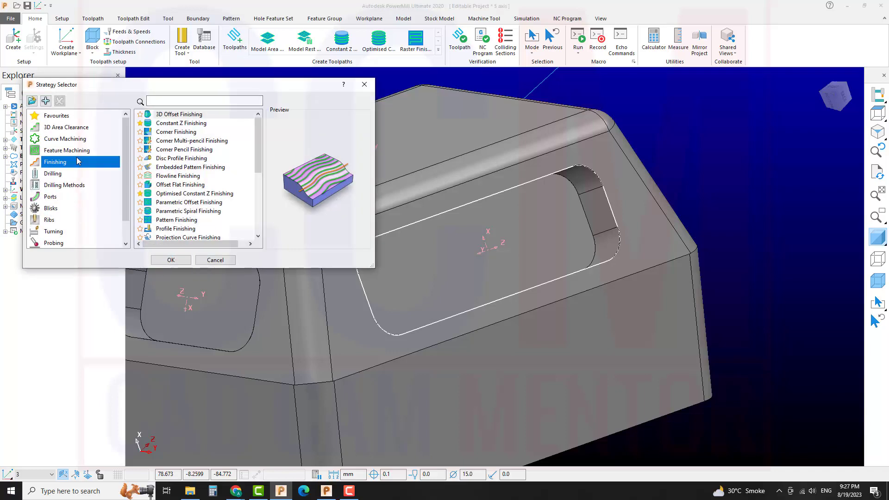
left_click(182, 126)
left_click(171, 260)
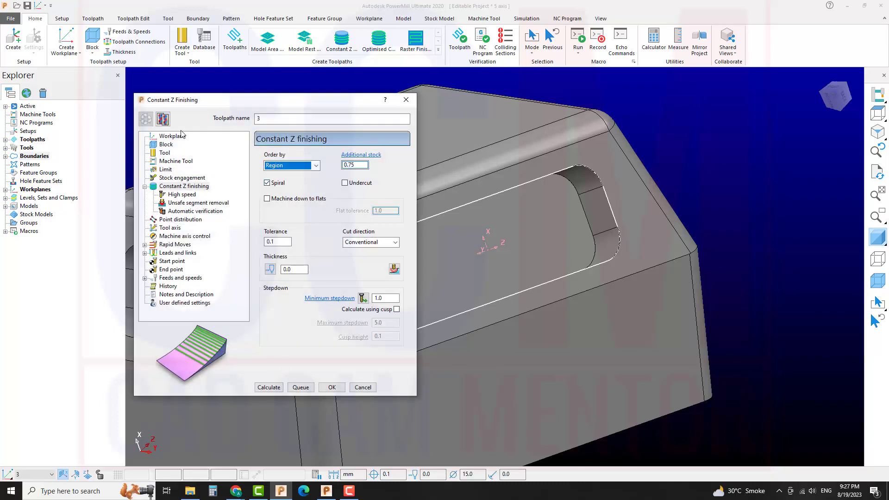
left_click(172, 136)
left_click(305, 168)
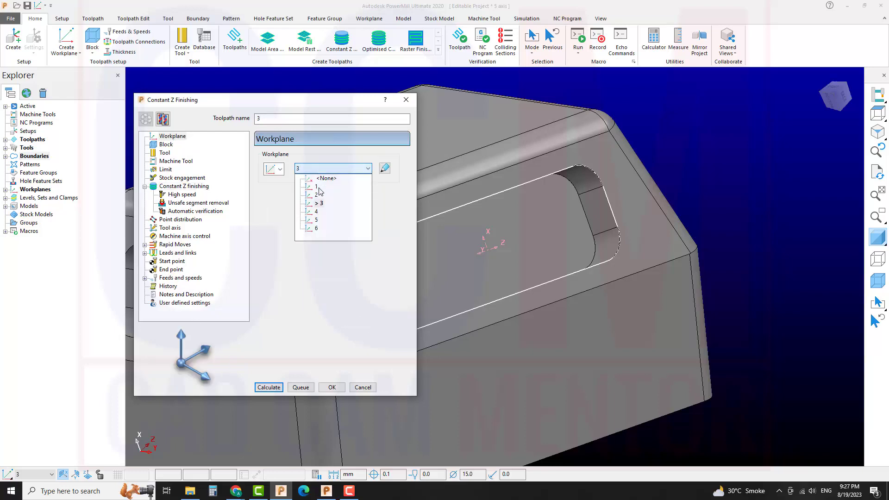
left_click(317, 212)
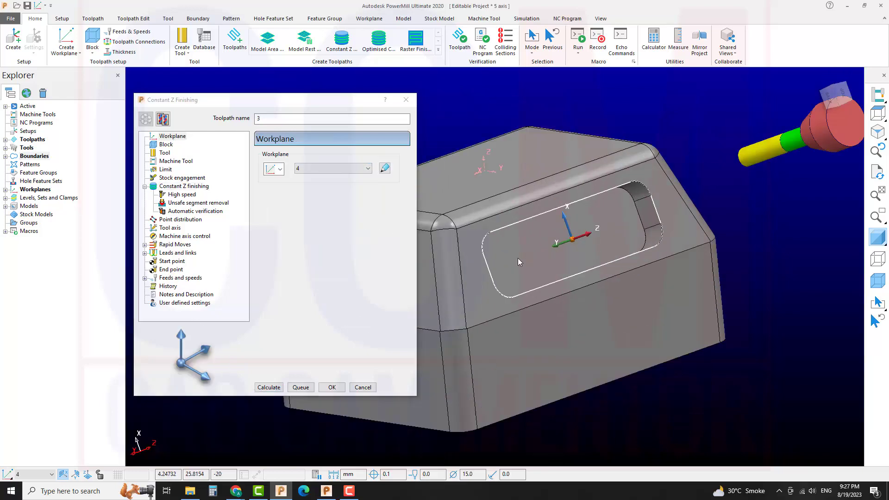
left_click(270, 387)
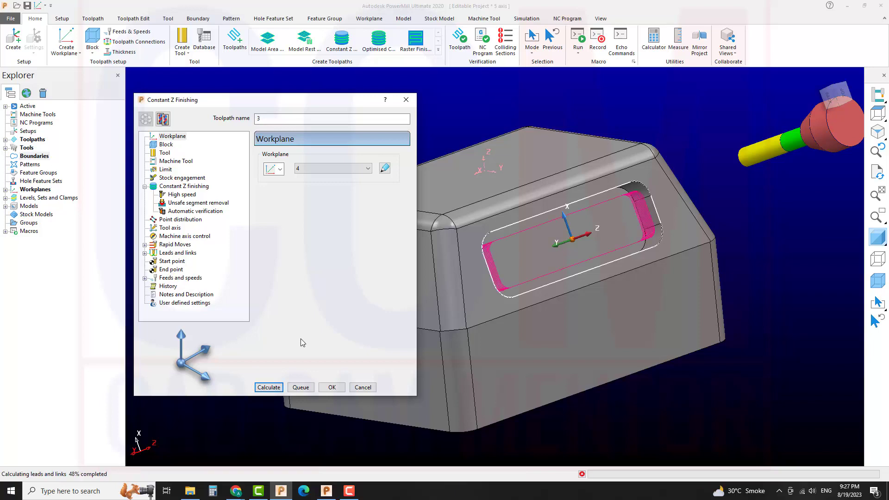
left_click(363, 388)
Step: Create a user-defined boundary from the face around the remaining short side pocket, delete its outer loop and restore the shaded model
scroll(365, 302, "down", 3)
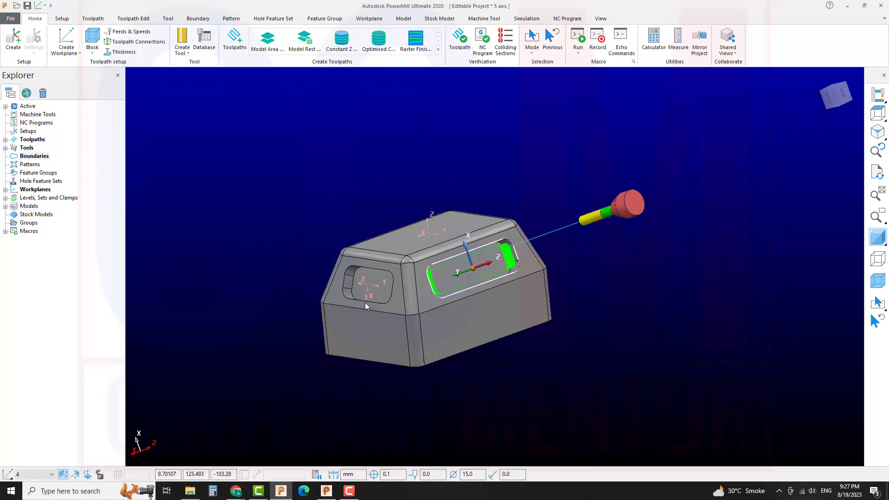
middle_click_drag(364, 302, 553, 302)
scroll(604, 309, "up", 5)
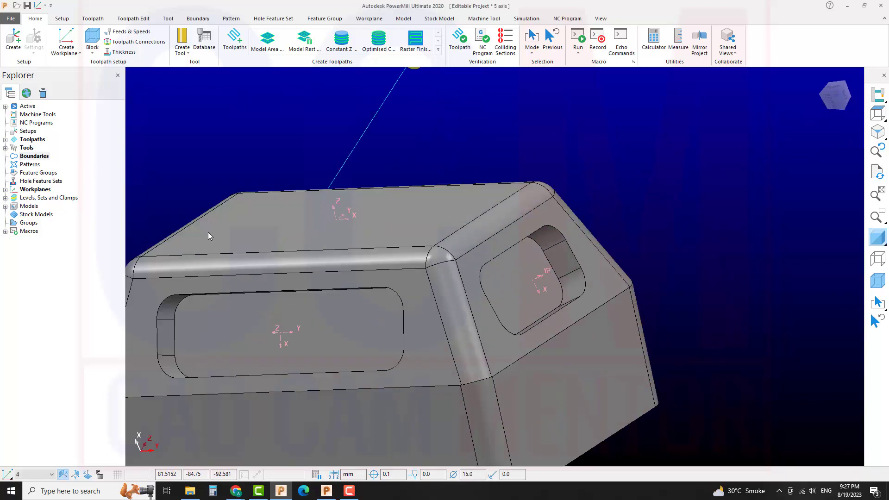
right_click(44, 157)
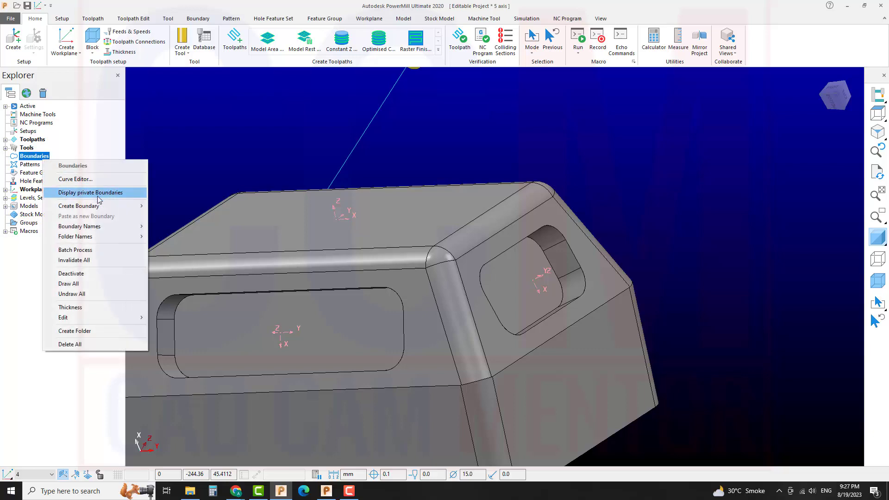
left_click(501, 343)
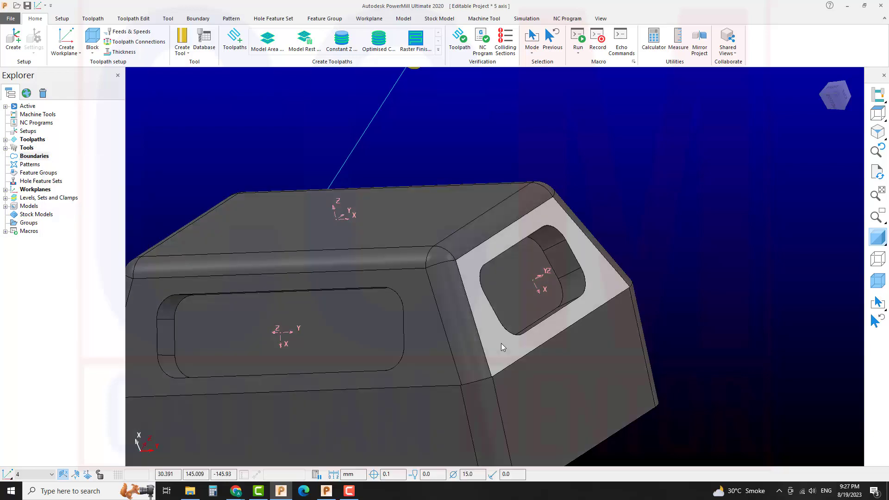
right_click(38, 157)
mouse_move(120, 206)
left_click(189, 308)
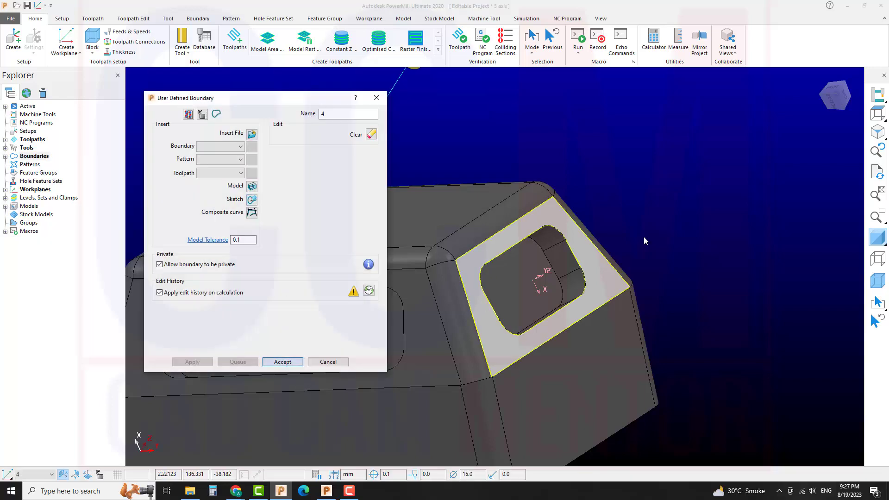
left_click(644, 241)
left_click(882, 238)
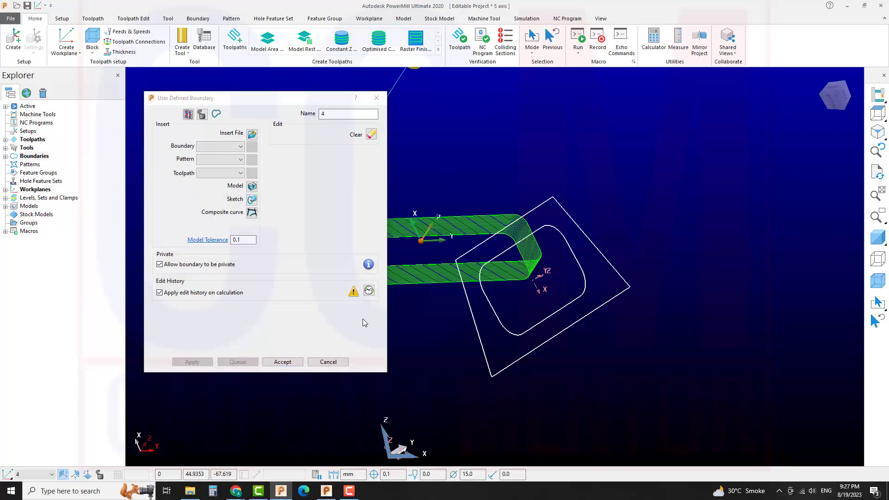
left_click(289, 361)
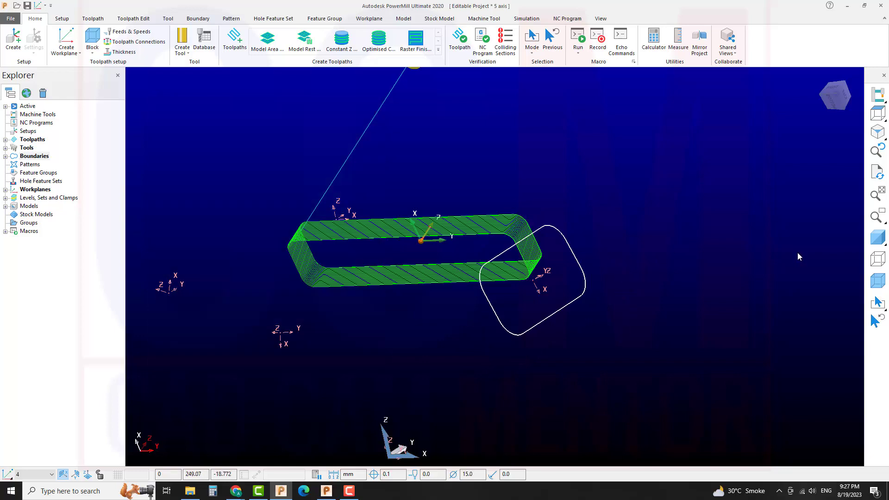
left_click(878, 237)
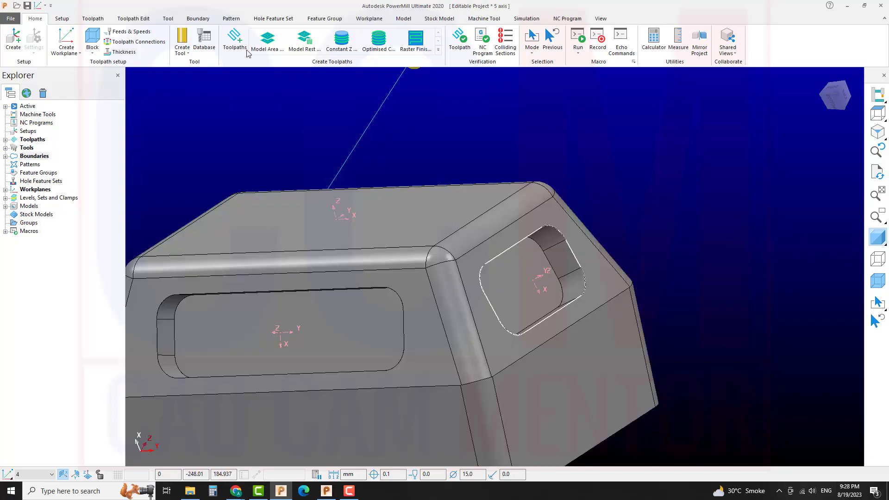
Step: Set up a Constant Z Finishing toolpath for the short side pocket on workplane 5 and calculate it
left_click(235, 41)
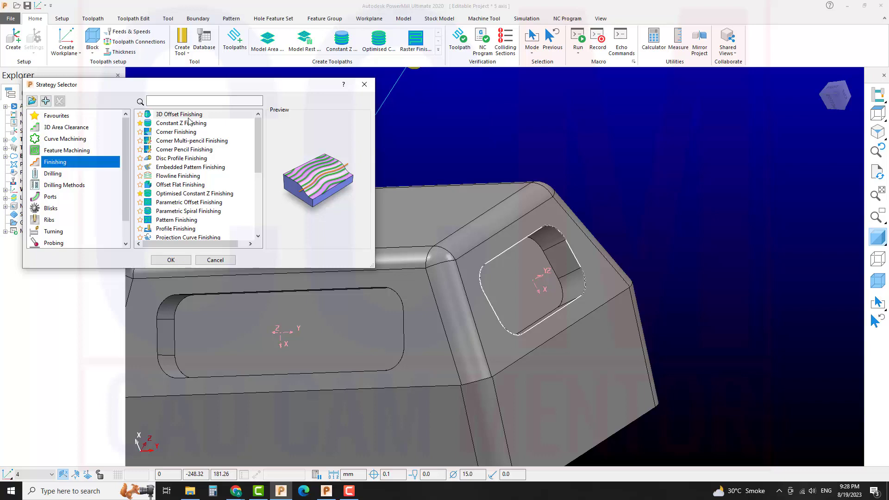
left_click(186, 132)
left_click(185, 123)
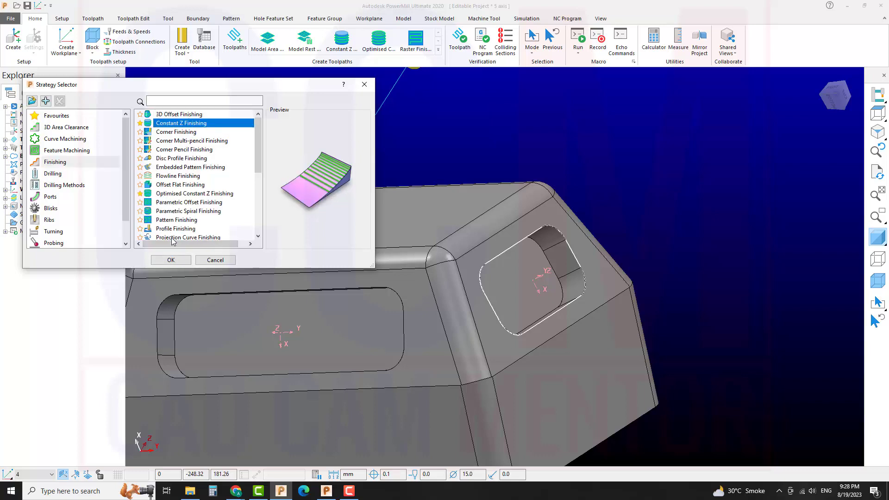
left_click(170, 260)
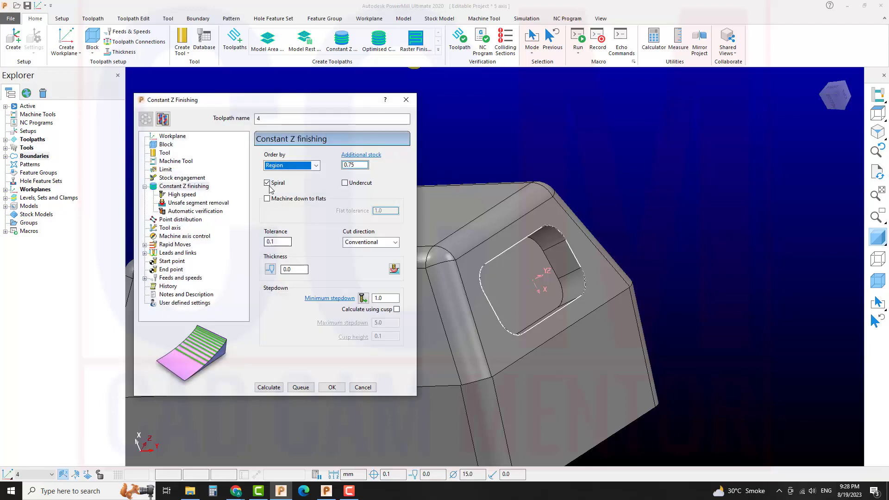
left_click(172, 136)
left_click(308, 169)
left_click(315, 220)
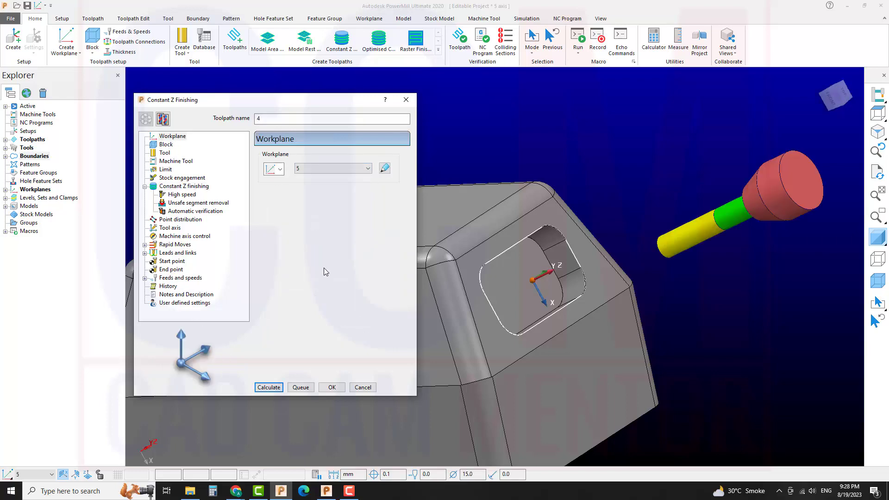
left_click(269, 387)
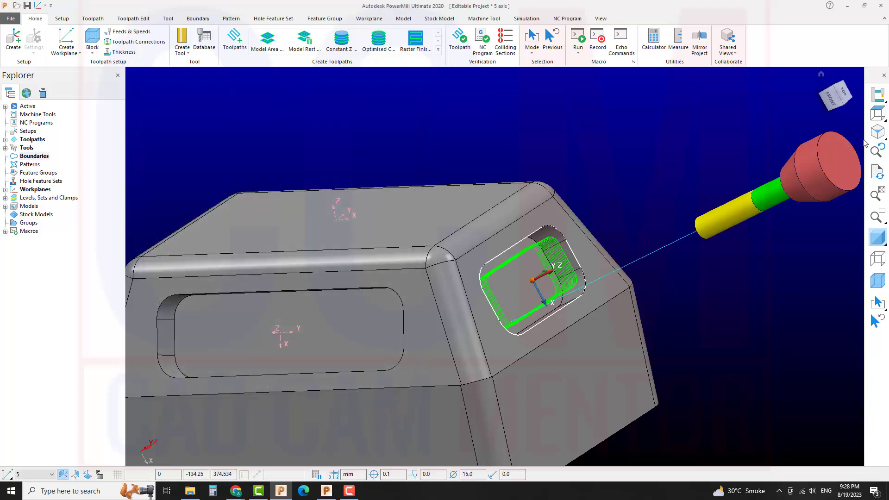
Step: Switch to an isometric view and activate workplane 6 on the part's top face
left_click(878, 132)
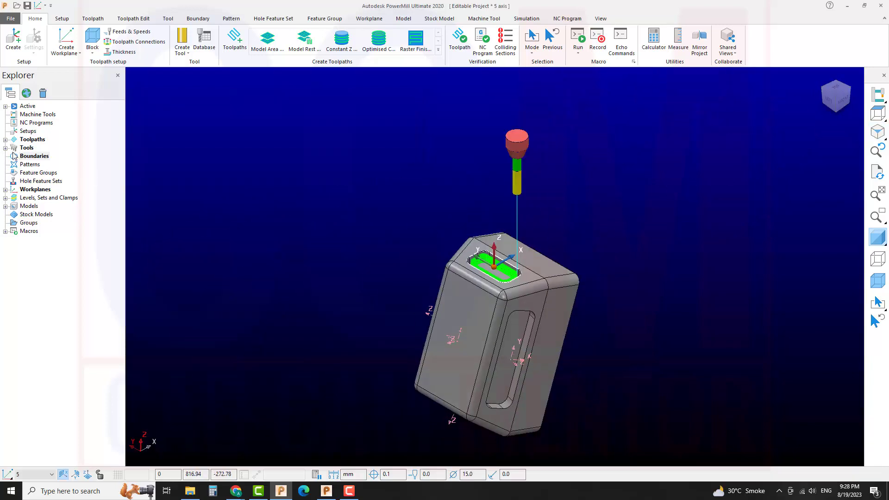
left_click(5, 190)
right_click(45, 239)
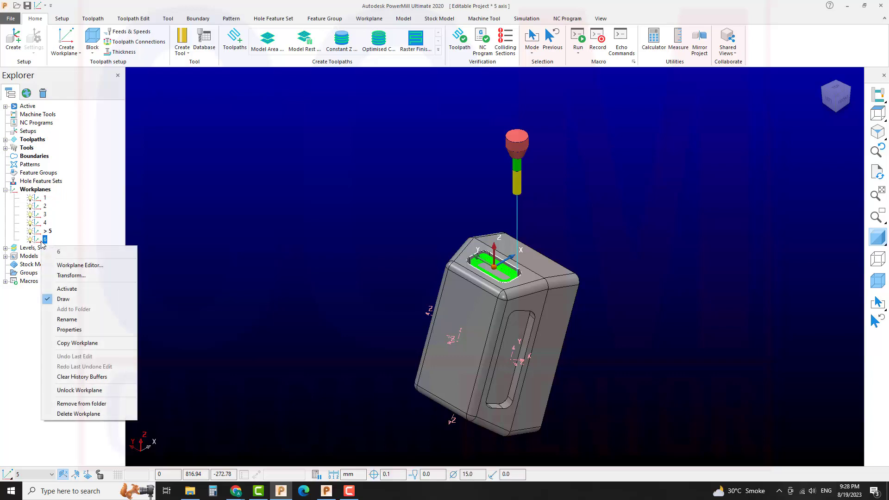
left_click(67, 289)
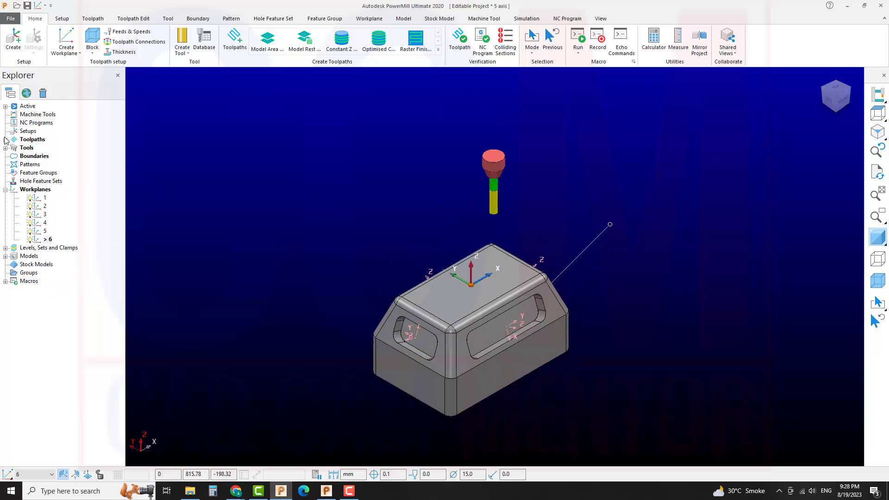
left_click(6, 190)
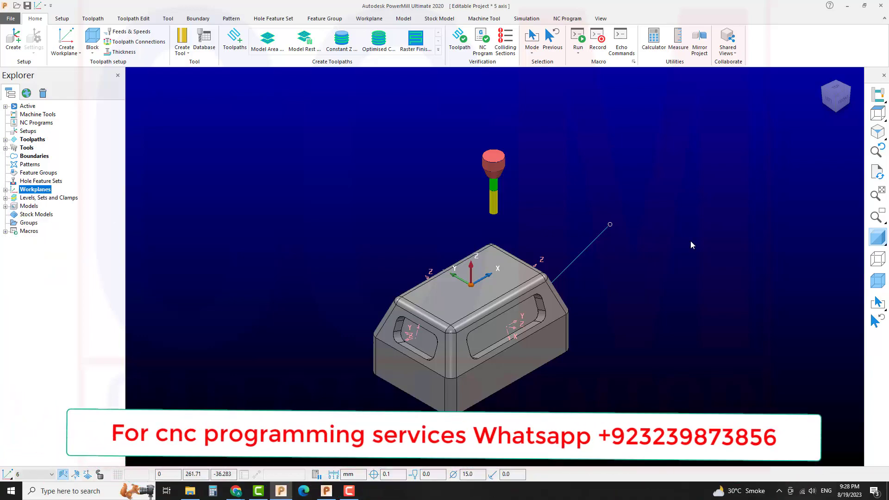
left_click(877, 258)
left_click_drag(372, 244, 401, 267)
left_click(537, 225)
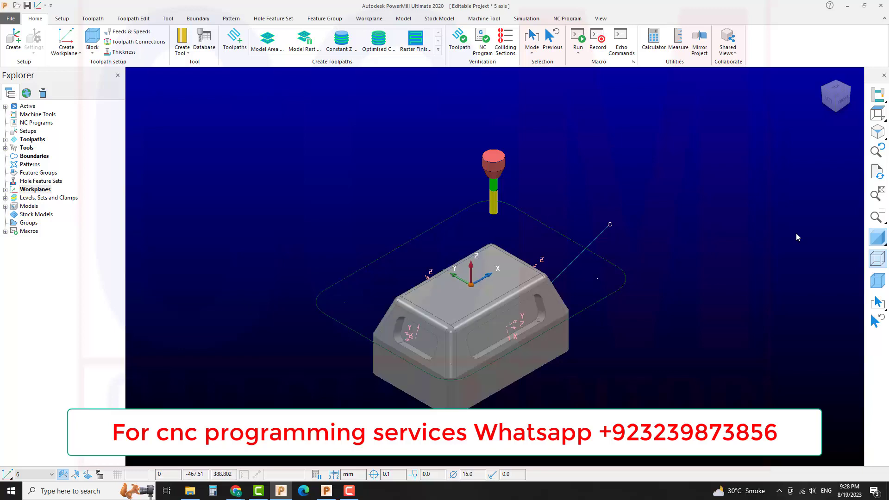
left_click(878, 261)
middle_click_drag(480, 238, 465, 215, "shift")
Step: Create NC program 1 with workplane 6 as its output workplane and accept its settings
double_click(37, 140)
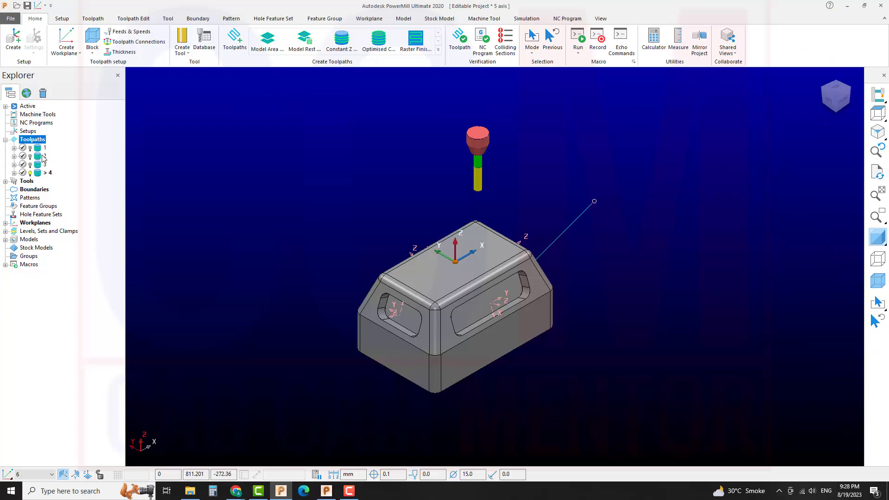
right_click(36, 123)
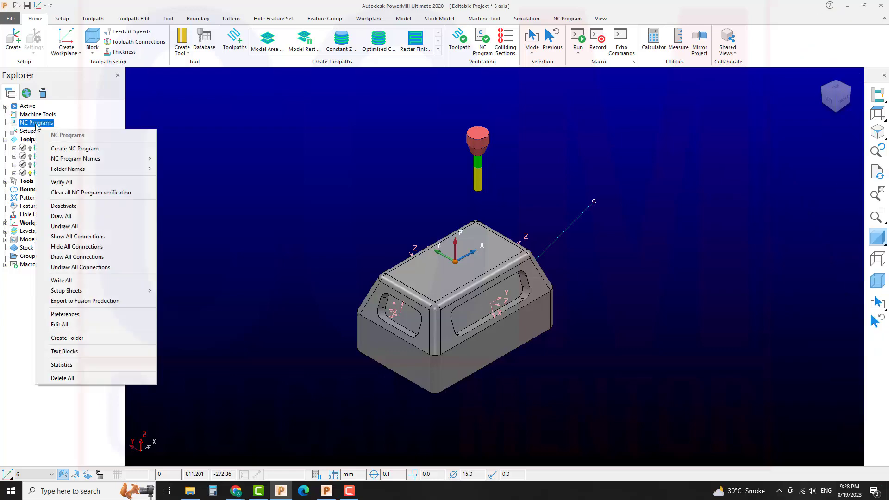
left_click(74, 148)
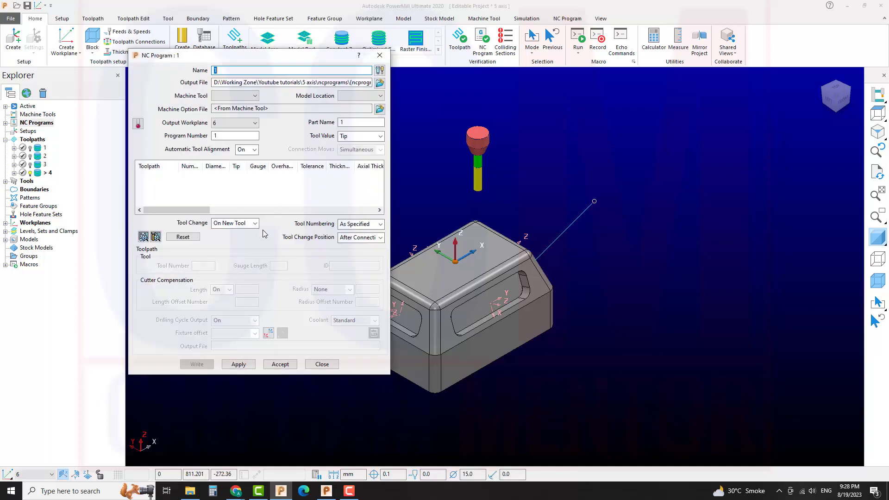
left_click(280, 364)
left_click(5, 124)
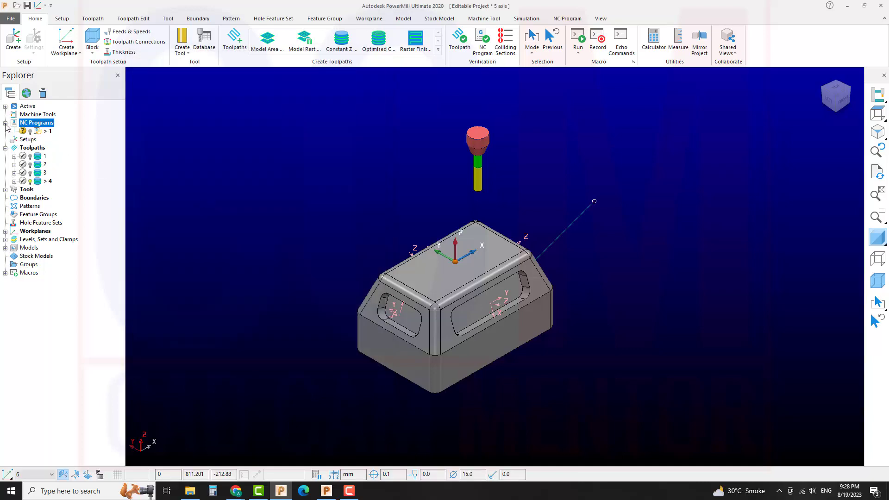
Step: Add toolpaths 1 to 4 to the NC program
left_click(45, 156)
left_click(48, 181, "shift")
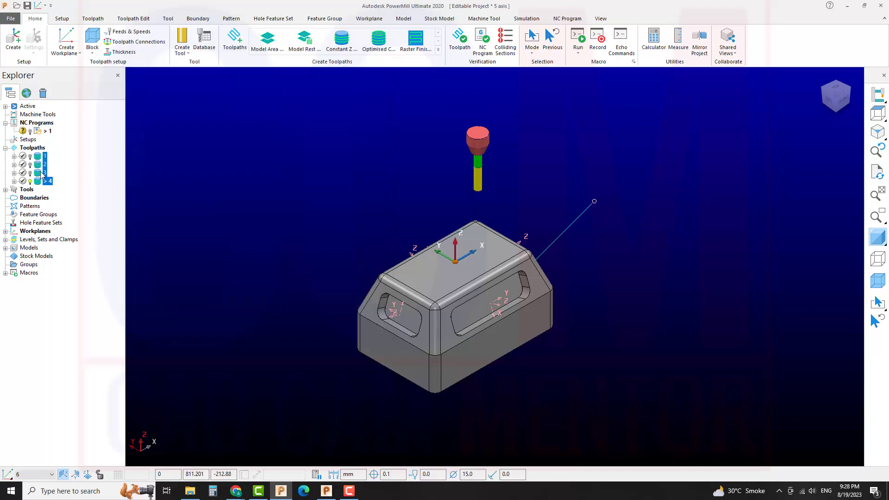
right_click(41, 177)
mouse_move(109, 217)
left_click(195, 226)
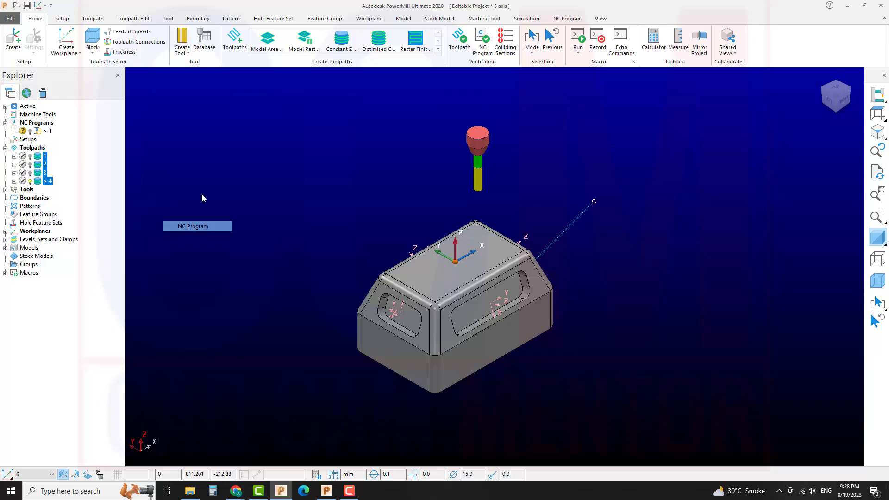
Step: Load the NC program for simulation from its start and draw its toolpaths on the model
right_click(32, 132)
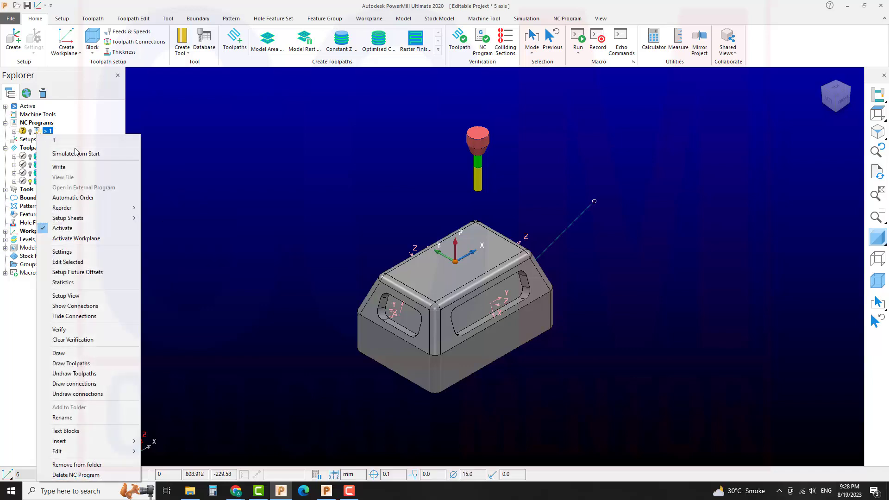
left_click(74, 155)
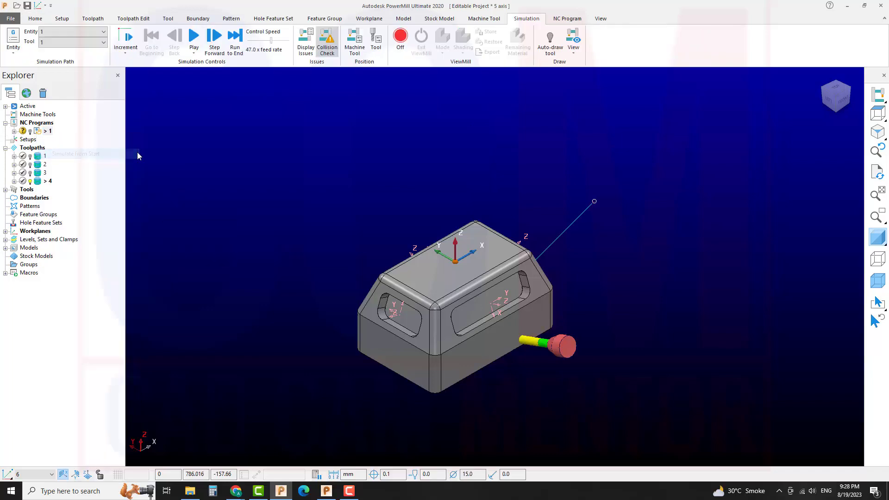
left_click(30, 132)
Step: Examine the toolpaths in all four side pockets and the connection moves between them from several angles
middle_click_drag(452, 205, 515, 251)
scroll(551, 278, "up", 3)
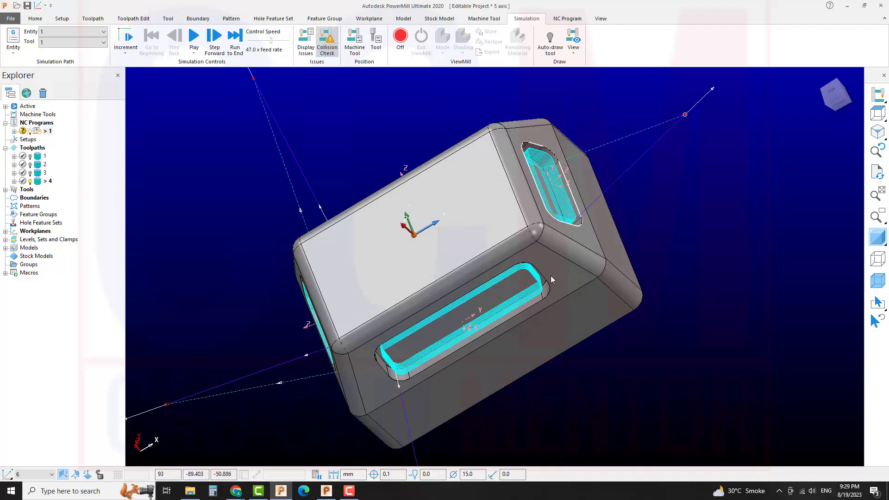
scroll(551, 280, "down", 3)
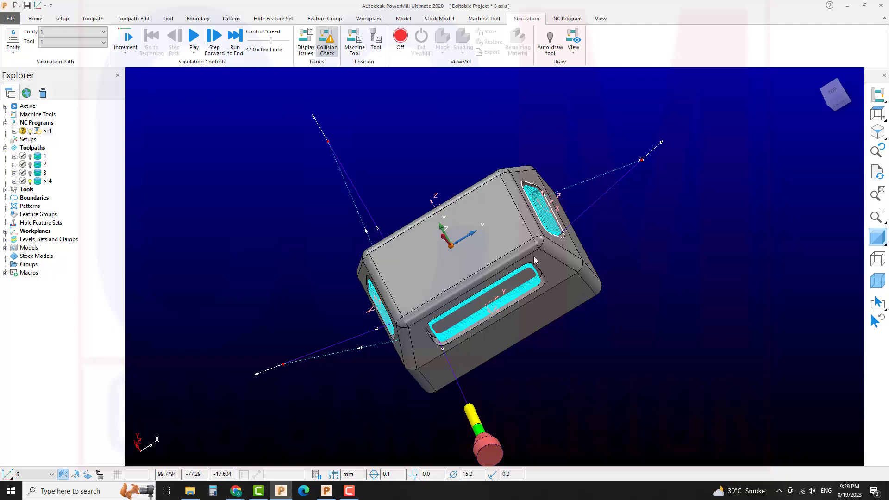
scroll(558, 249, "up", 3)
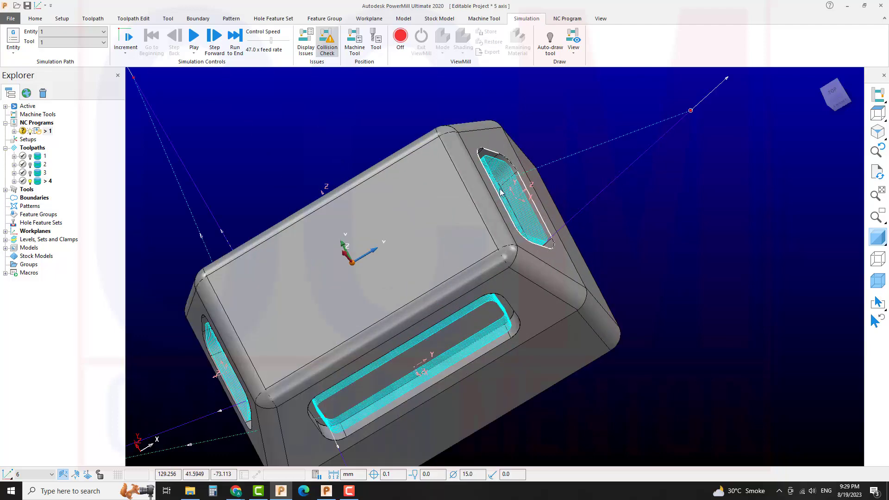
scroll(494, 211, "down", 3)
middle_click_drag(618, 259, 361, 280)
scroll(361, 280, "up", 4)
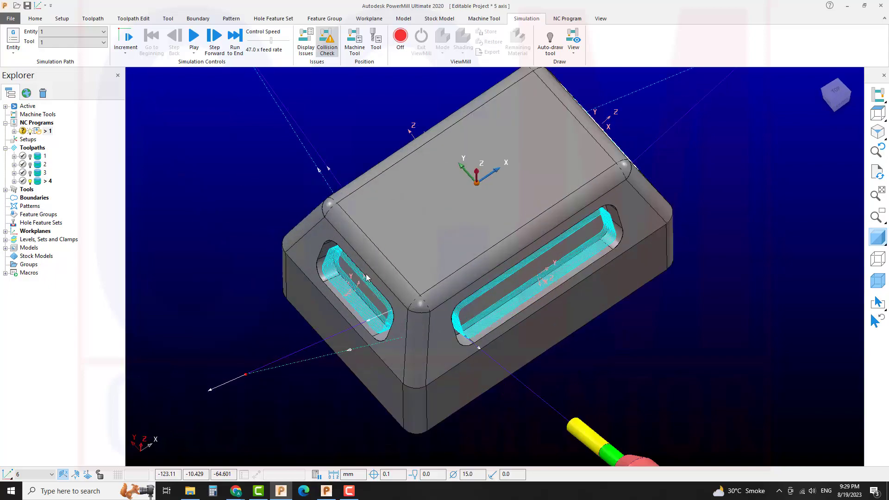
middle_click_drag(380, 238, 292, 154)
scroll(278, 139, "down", 3)
middle_click_drag(227, 123, 399, 265)
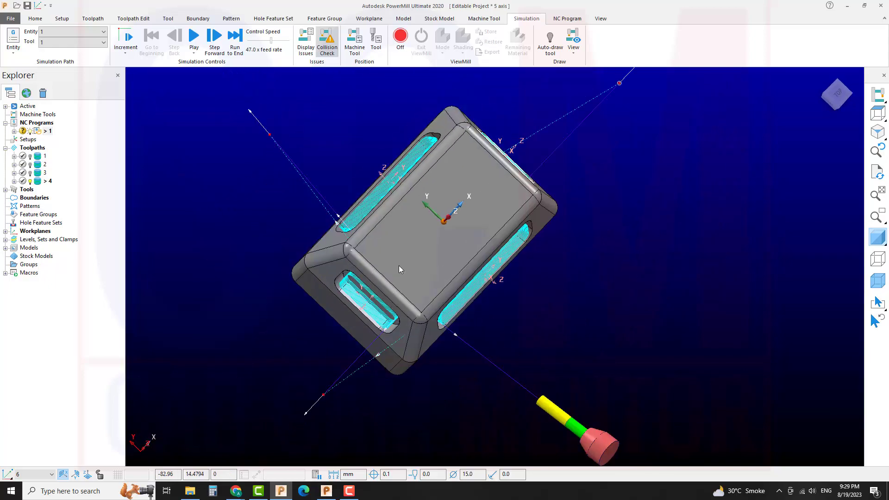
scroll(398, 266, "up", 5)
scroll(353, 232, "down", 5)
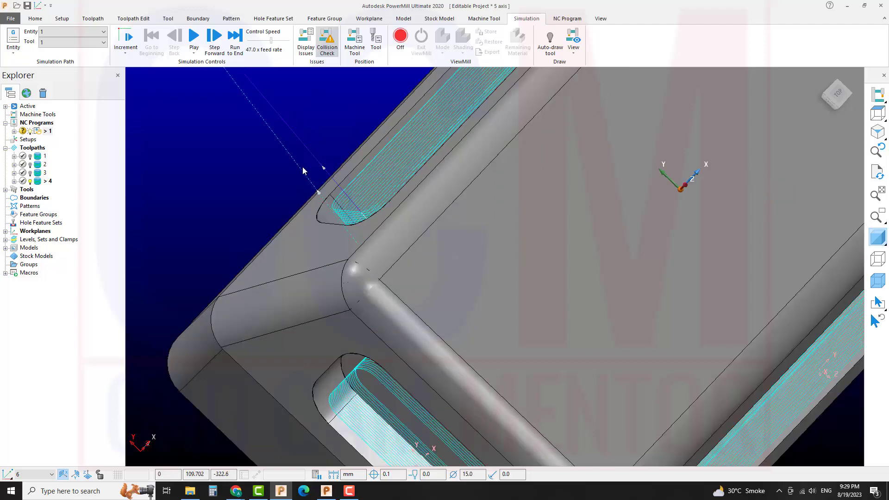
scroll(377, 271, "up", 1)
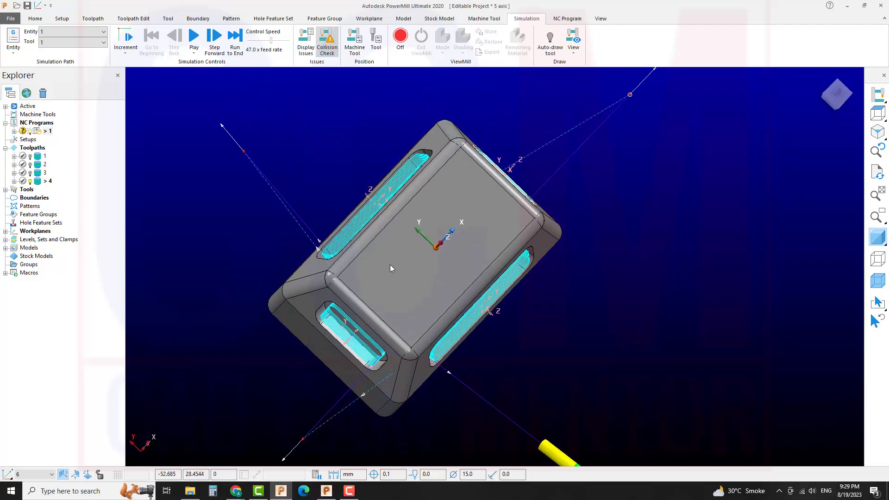
scroll(390, 265, "up", 1)
middle_click_drag(536, 283, 428, 274)
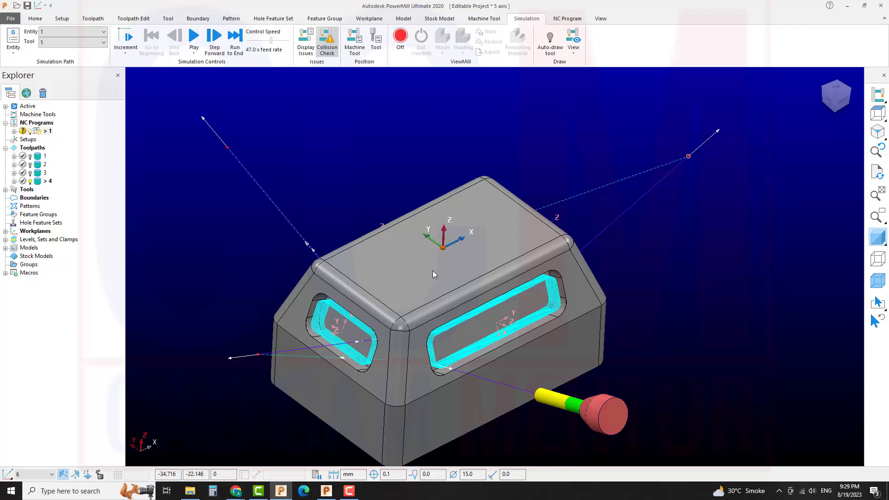
scroll(433, 270, "down", 2)
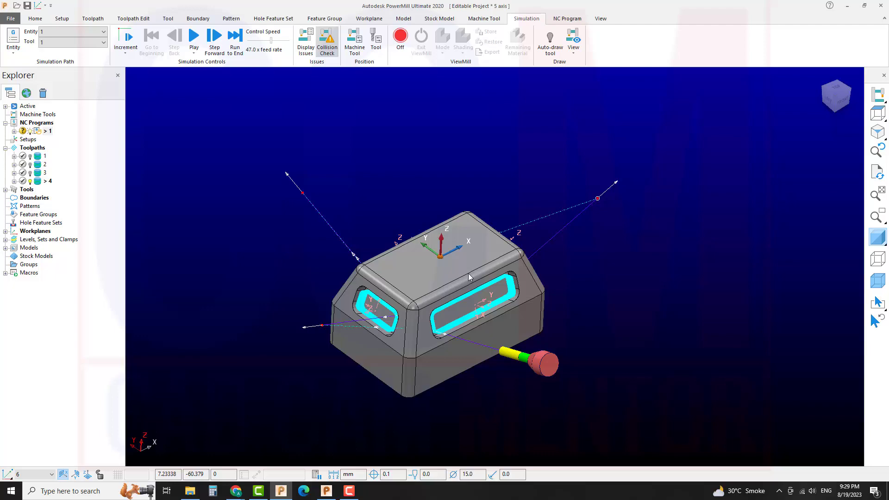
Step: Show the model's wireframe together with the shading and examine the rounded curve surrounding the part
left_click(878, 258)
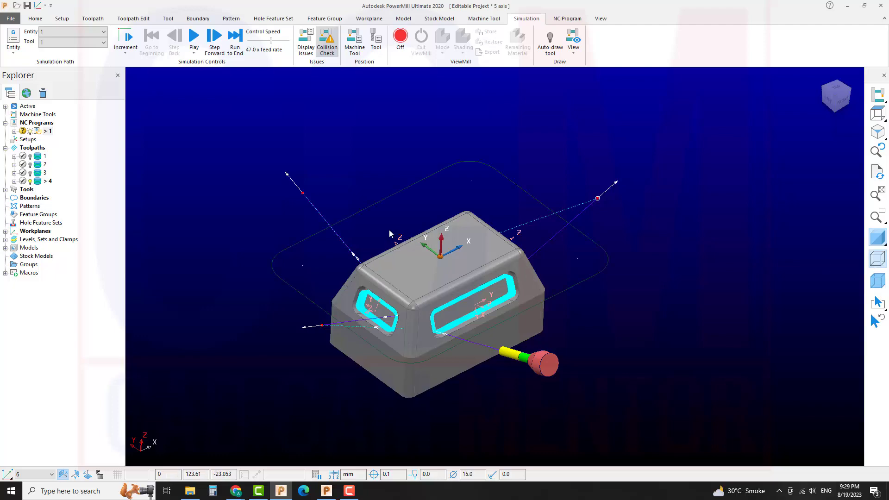
left_click_drag(394, 210, 395, 208)
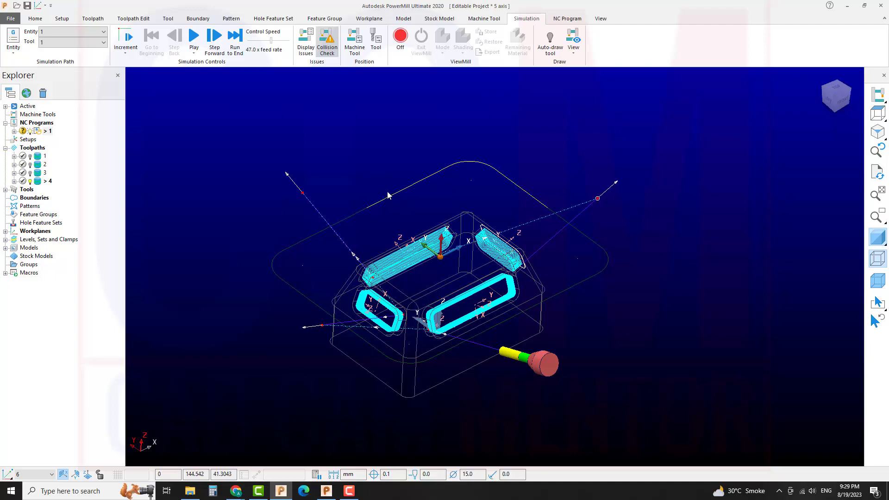
left_click(532, 225)
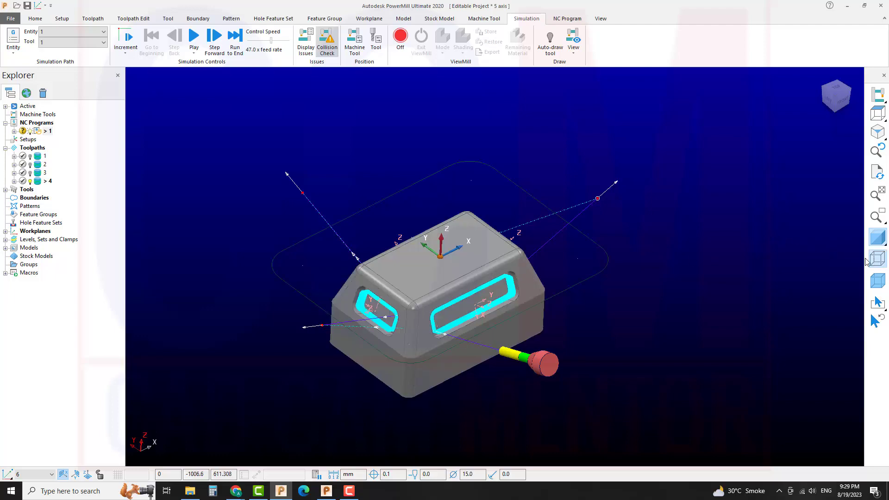
middle_click_drag(642, 326, 644, 312)
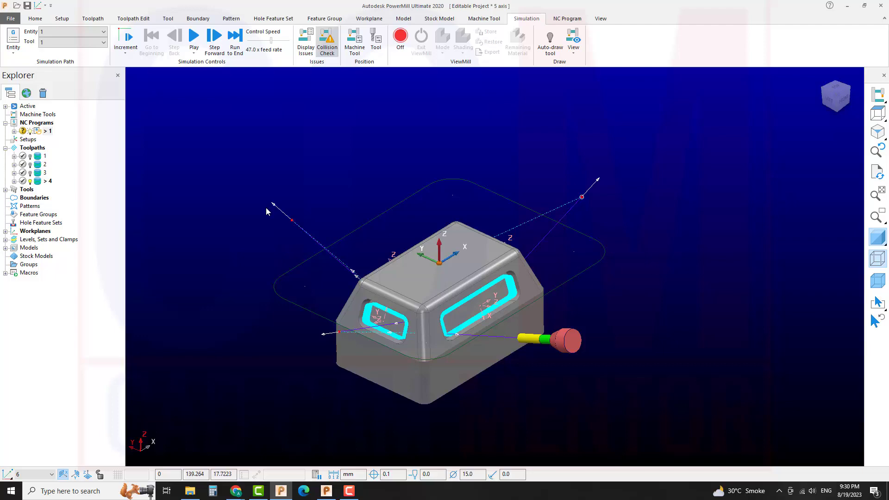
Step: Delete NC program 1 from the project
scroll(394, 226, "up", 2)
scroll(394, 226, "down", 2)
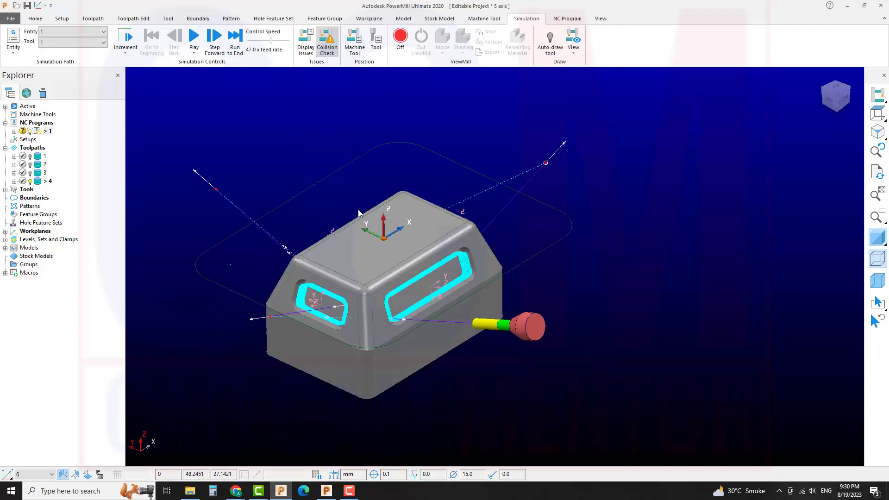
right_click(39, 124)
left_click(104, 379)
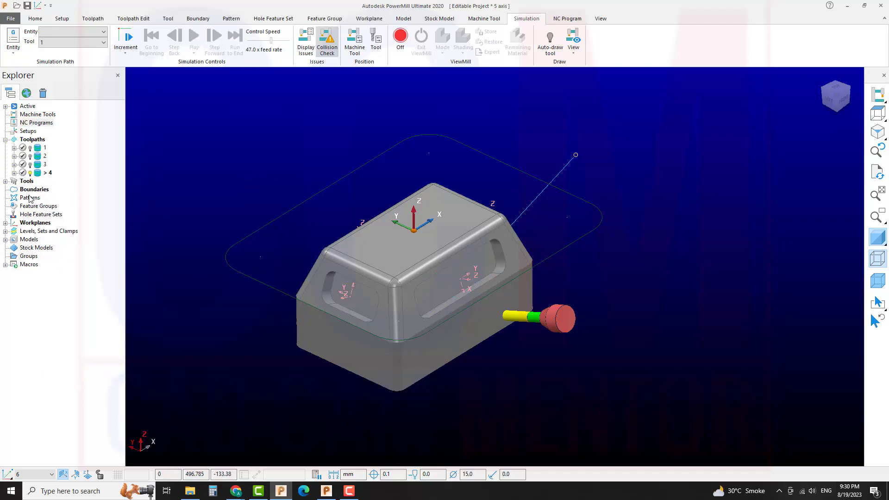
Step: Create three empty patterns, 1 to 3
right_click(35, 199)
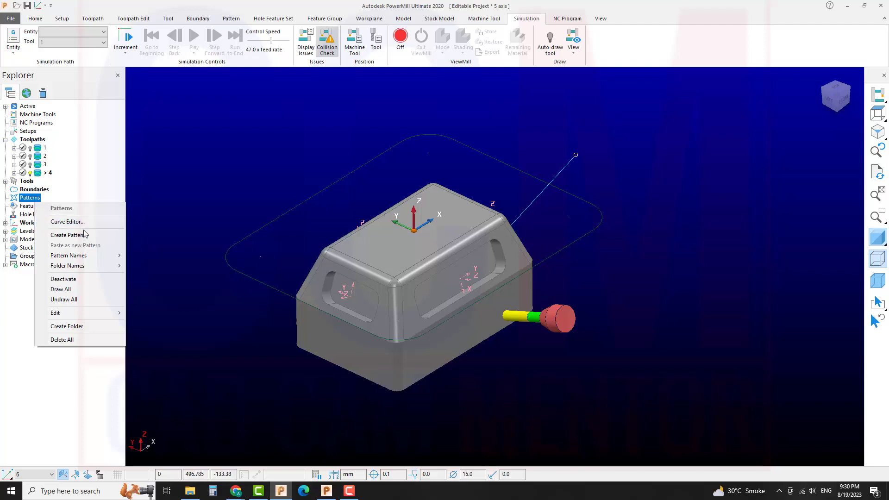
left_click(88, 235)
right_click(37, 200)
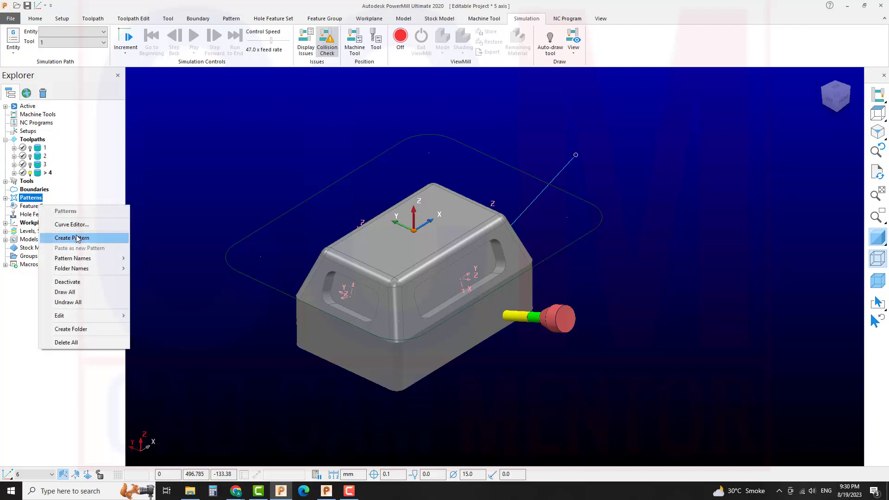
left_click(78, 237)
right_click(33, 200)
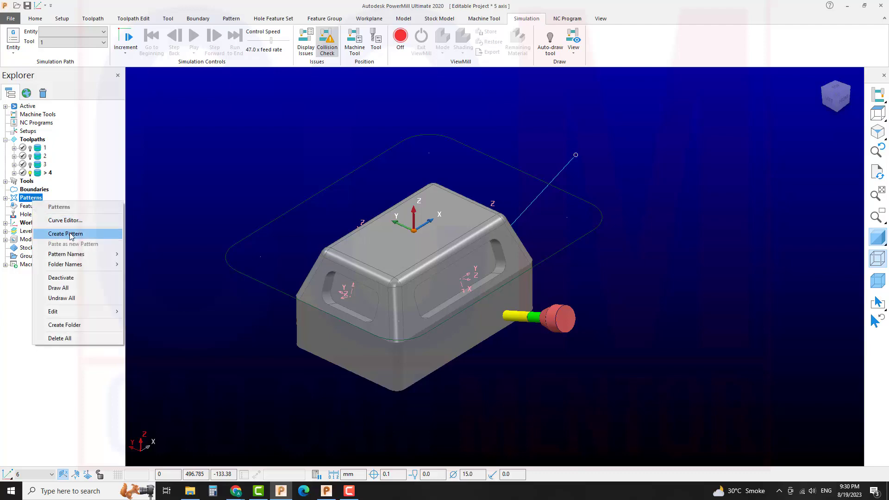
left_click(70, 236)
right_click(32, 198)
left_click(193, 179)
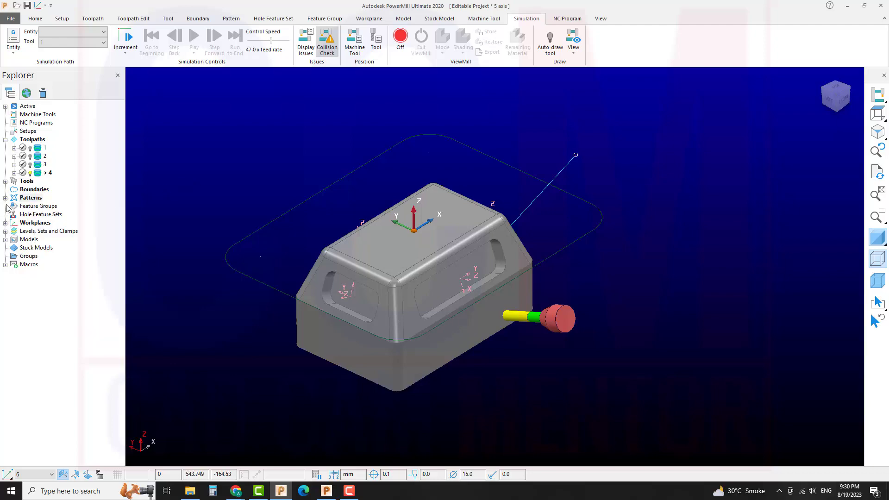
Step: Collect the outer rounded curve's segment around the -X/-Y corner into pattern 1 with the Curve Editor and accept it
left_click(5, 199)
right_click(38, 207)
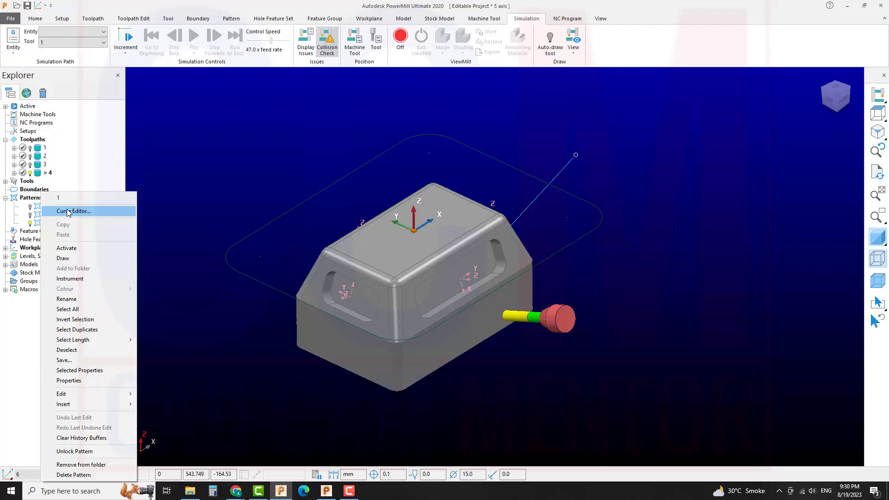
left_click(71, 212)
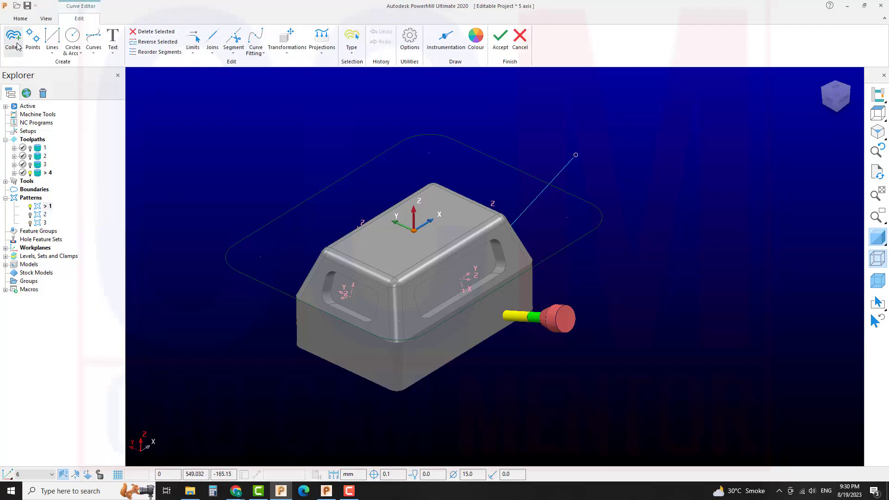
left_click(17, 47)
middle_click_drag(272, 179, 423, 353)
left_click(415, 334)
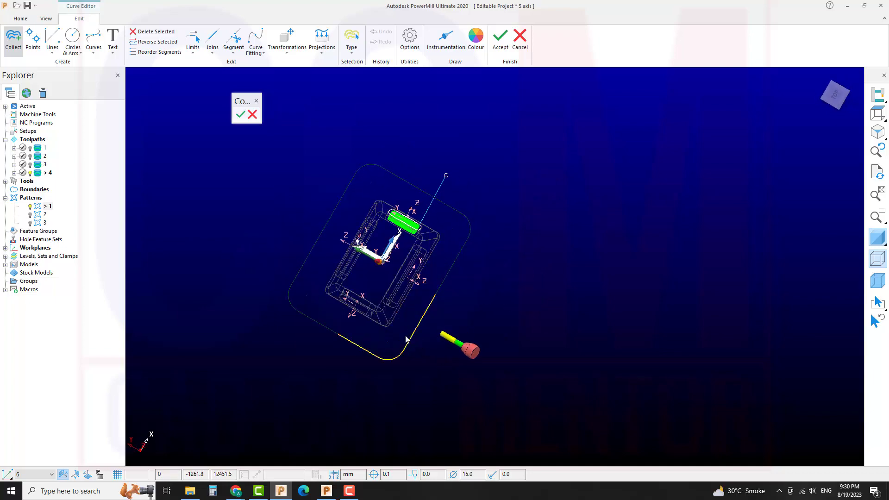
scroll(397, 341, "up", 1)
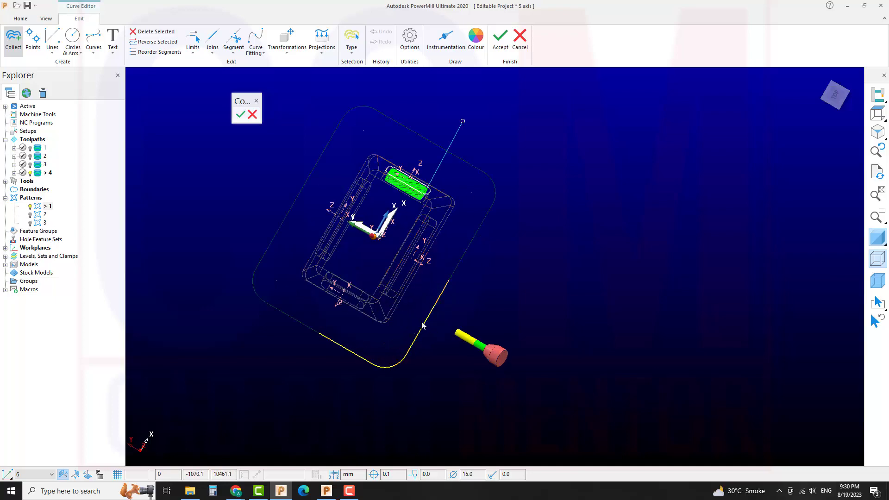
left_click(240, 115)
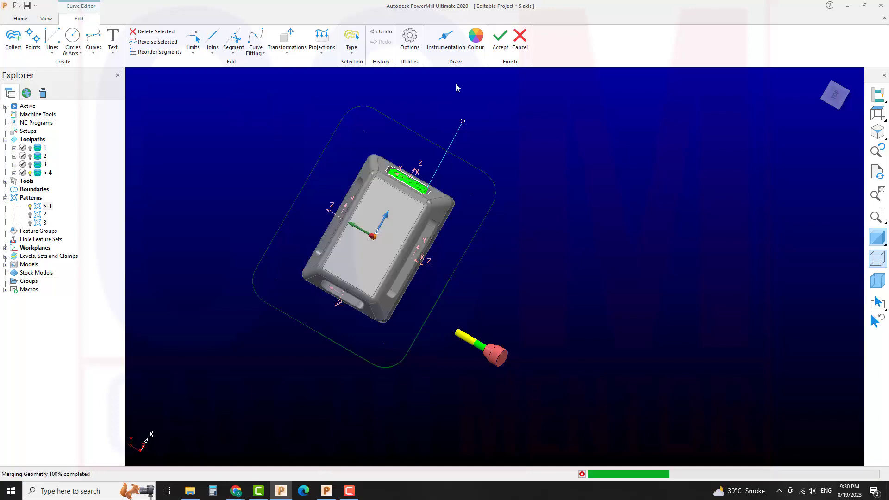
left_click(500, 40)
Step: Collect the outer curve's segment around the -X/+Y corner into pattern 2 with the Curve Editor and accept it
middle_click_drag(485, 292, 494, 267)
scroll(454, 310, "up", 3)
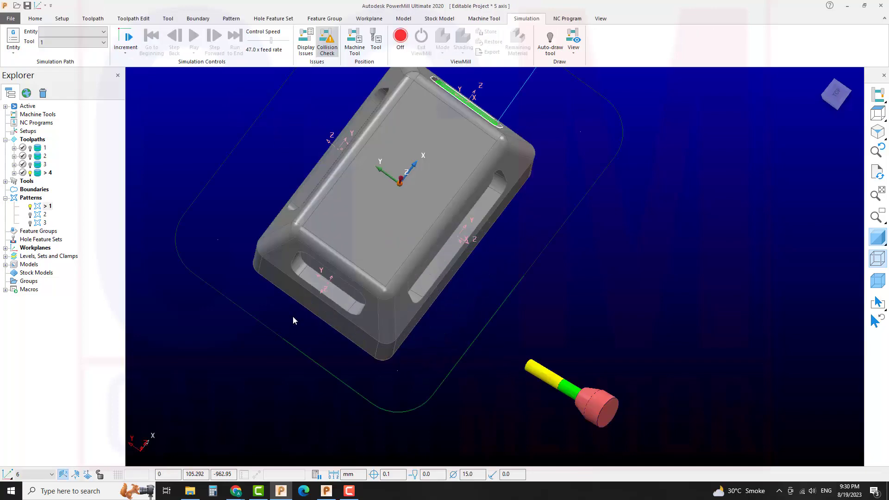
double_click(40, 215)
scroll(237, 240, "down", 3)
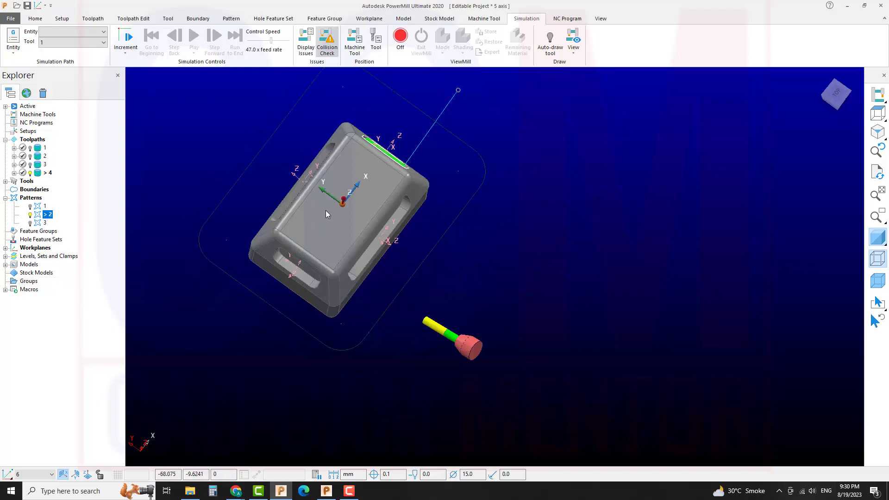
right_click(50, 215)
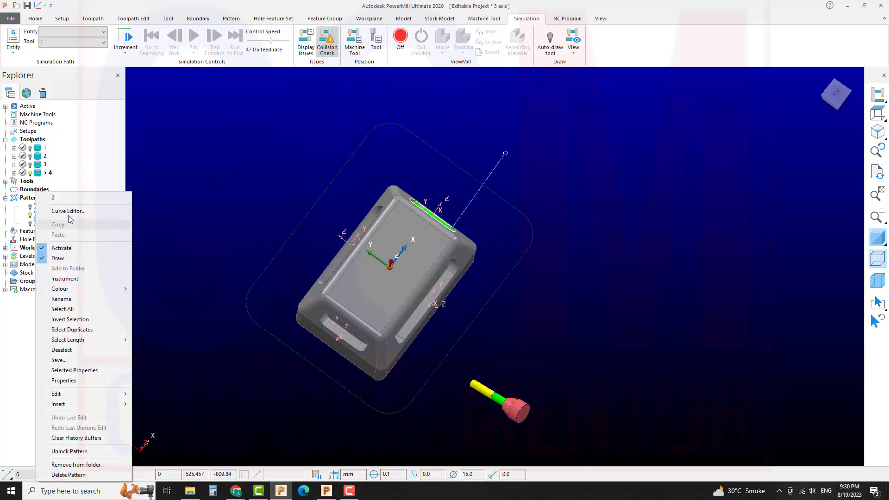
left_click(69, 211)
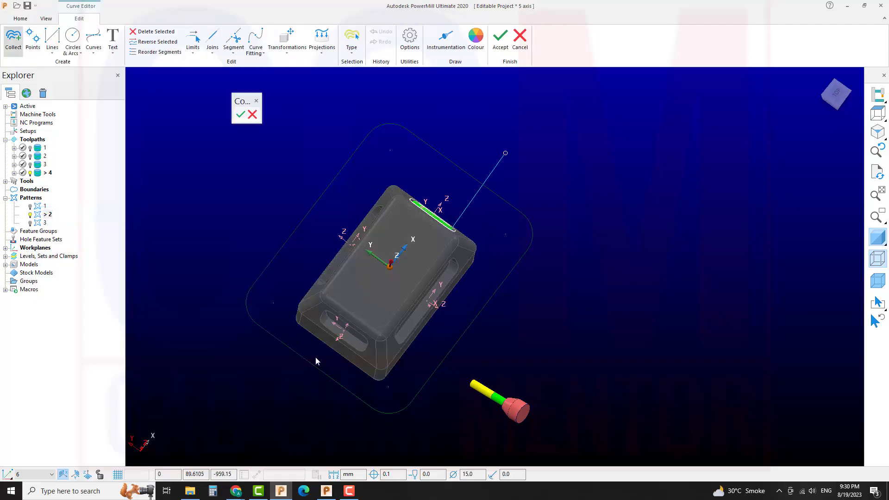
left_click(258, 282)
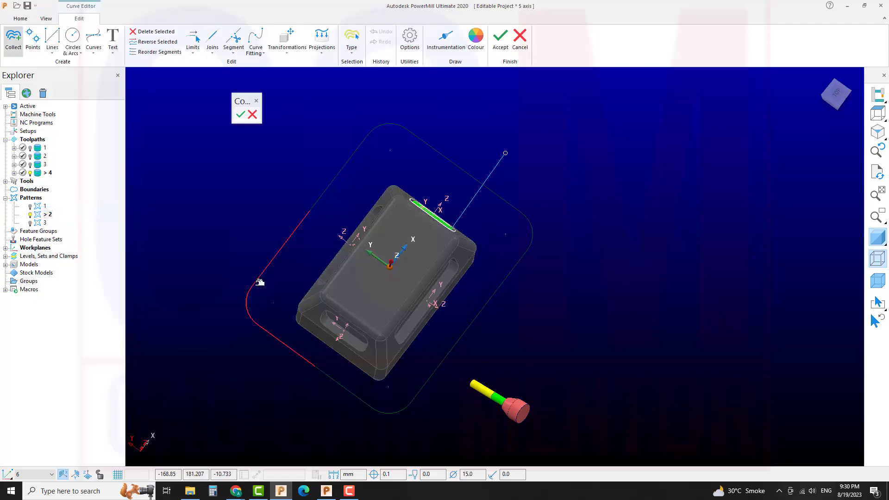
left_click(241, 115)
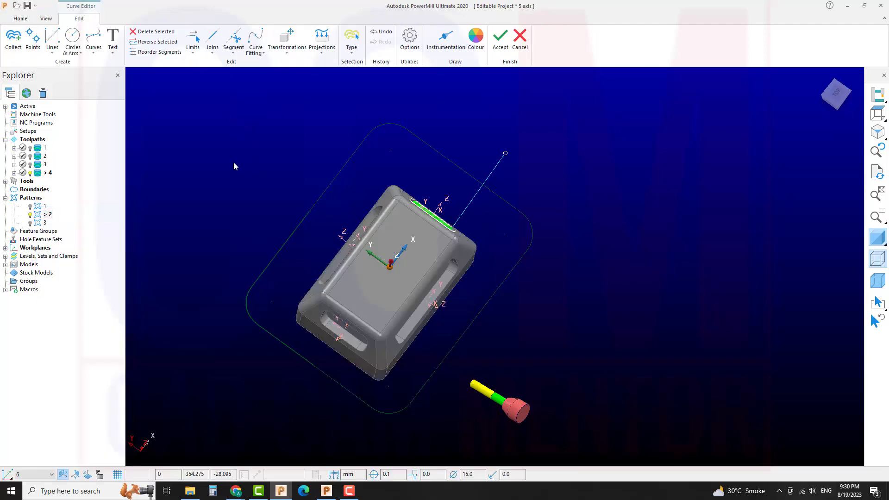
right_click(40, 224)
left_click(205, 189)
left_click(502, 41)
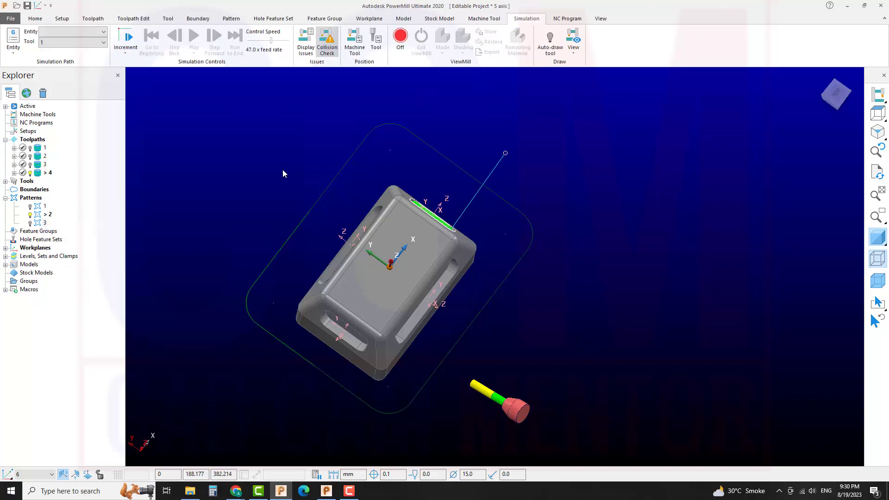
Step: Delete pattern 1 and all the remaining patterns
left_click(30, 207)
right_click(40, 209)
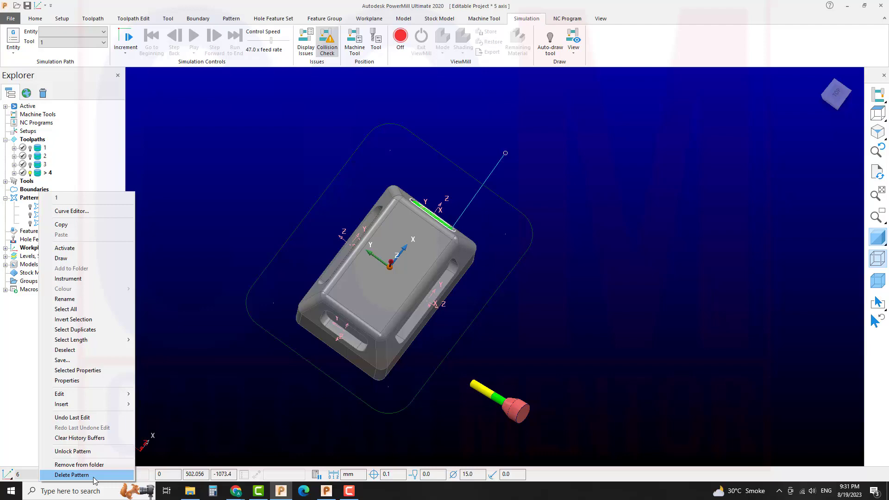
left_click(72, 475)
right_click(41, 207)
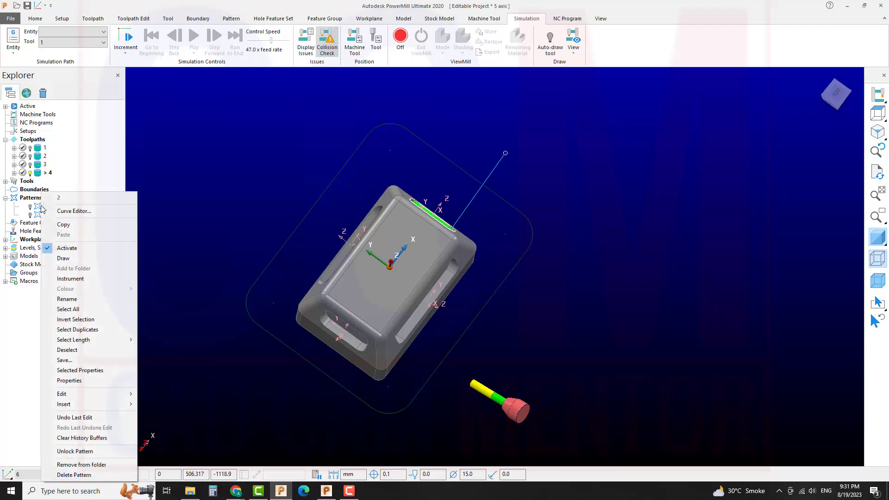
left_click(31, 198)
right_click(31, 200)
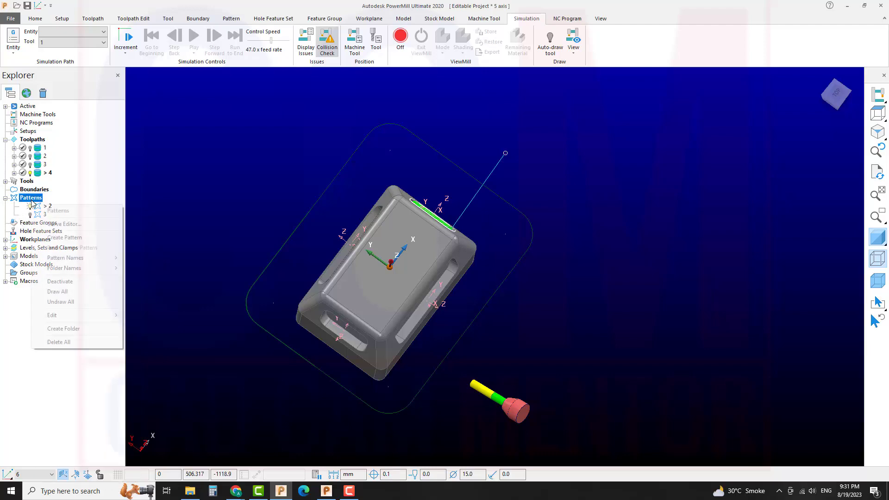
left_click(59, 342)
Step: Create a fresh set of three empty patterns, 1 to 3
right_click(37, 201)
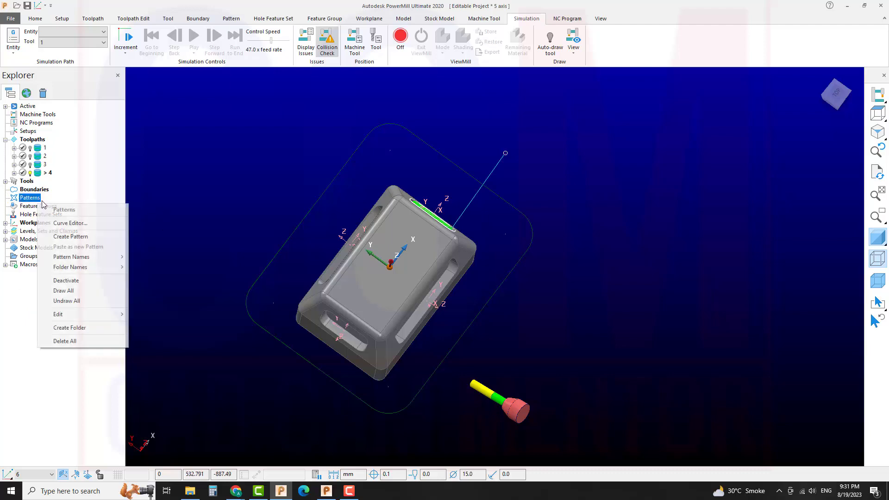
left_click(74, 237)
right_click(35, 202)
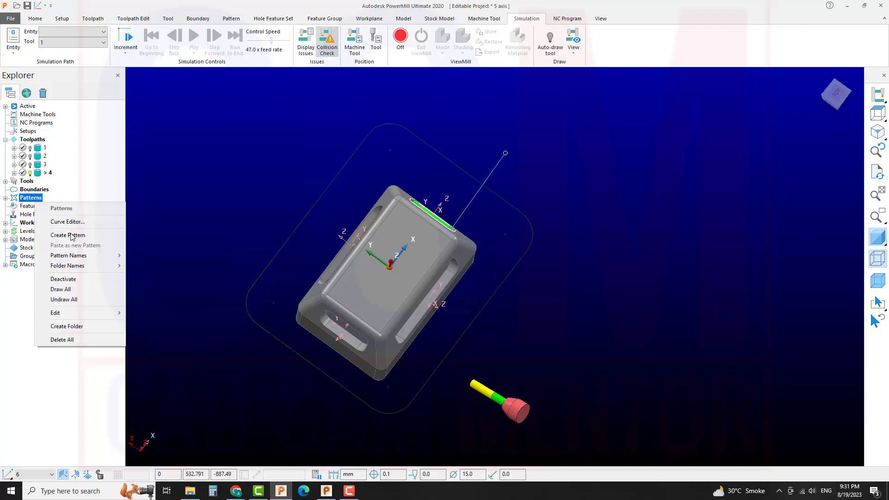
left_click(71, 235)
right_click(35, 200)
left_click(71, 235)
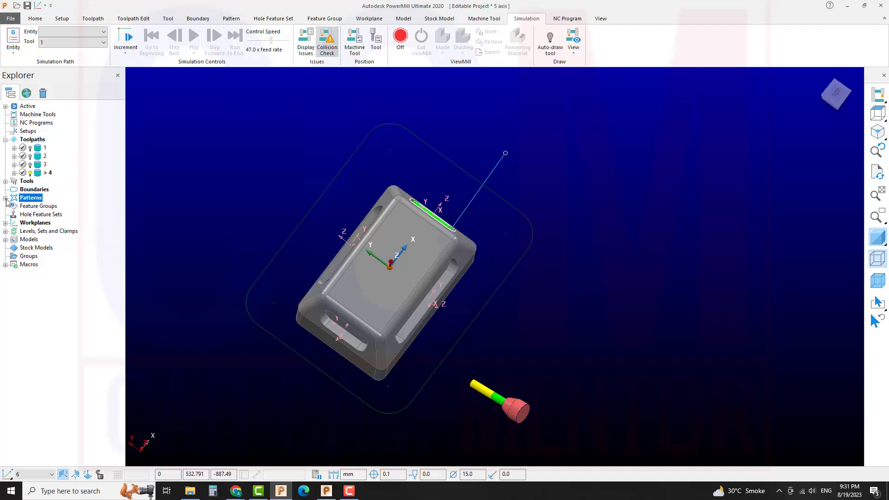
Step: Collect the outer curve's segment around the -X/-Y corner into the new pattern 1 and accept the edit
left_click(6, 199)
right_click(41, 207)
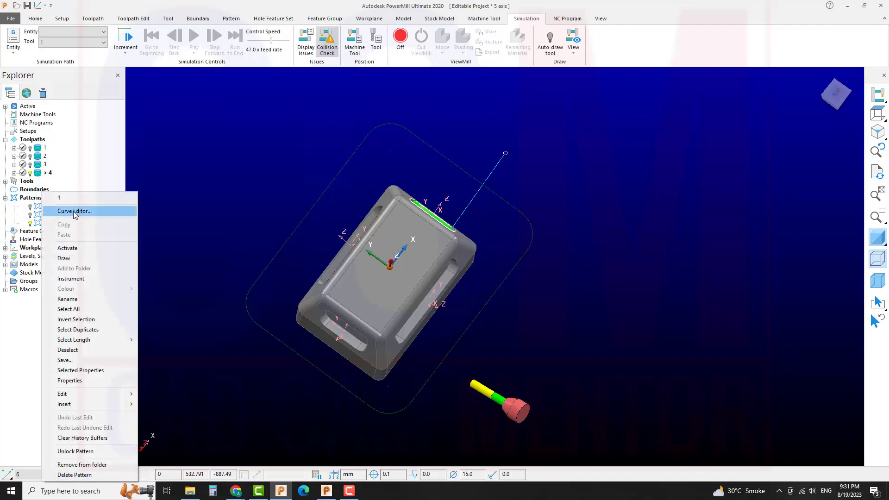
left_click(74, 212)
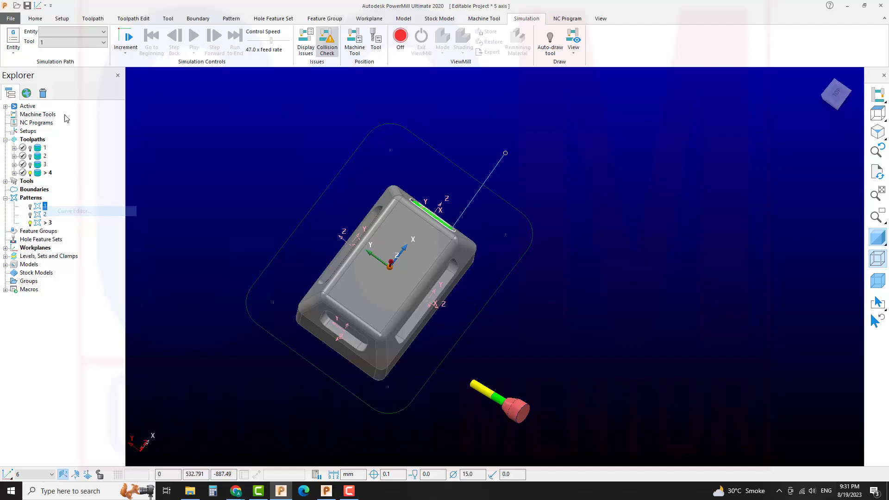
left_click(366, 403)
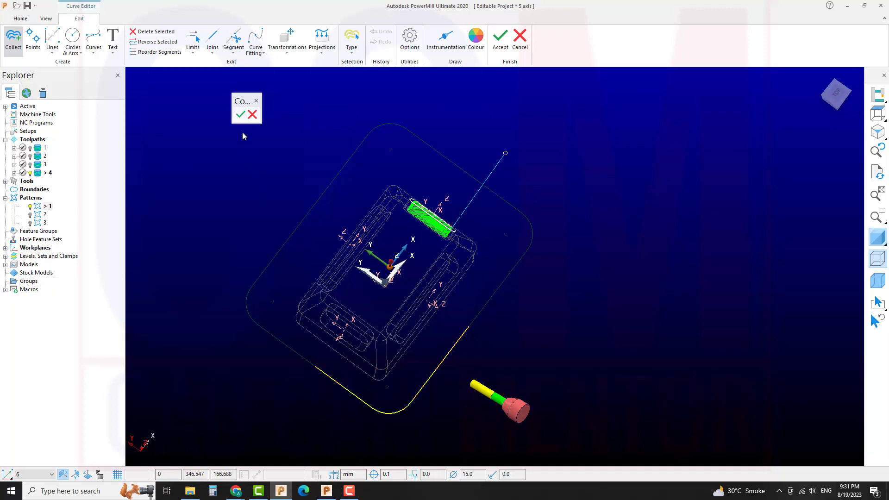
left_click(241, 115)
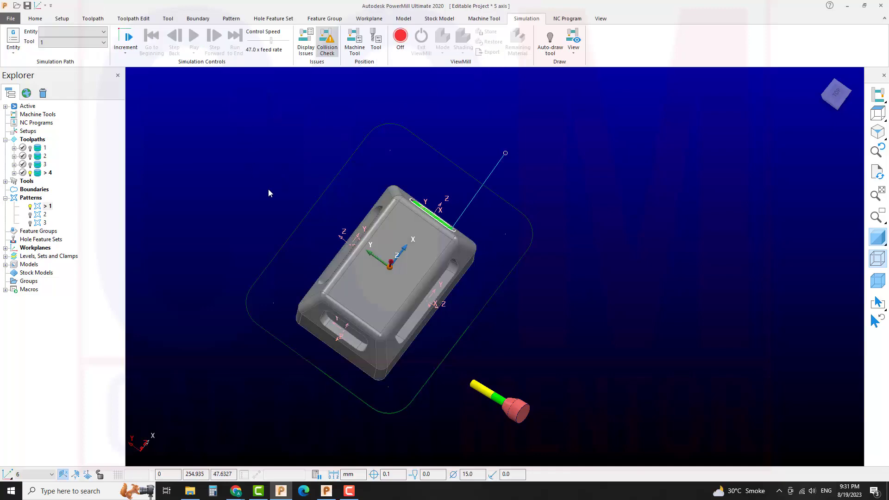
Step: Collect the outer curve's segment around the -X/+Y corner into pattern 2 with the Curve Editor and accept the edit
right_click(42, 214)
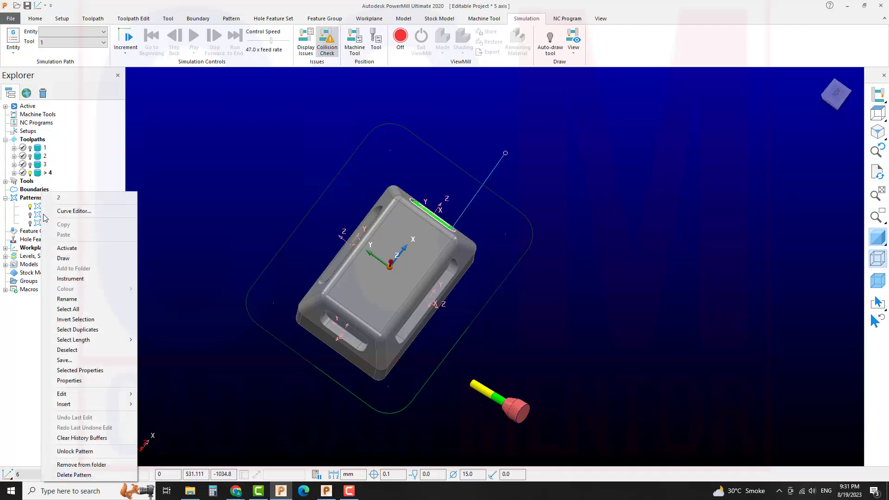
left_click(43, 211)
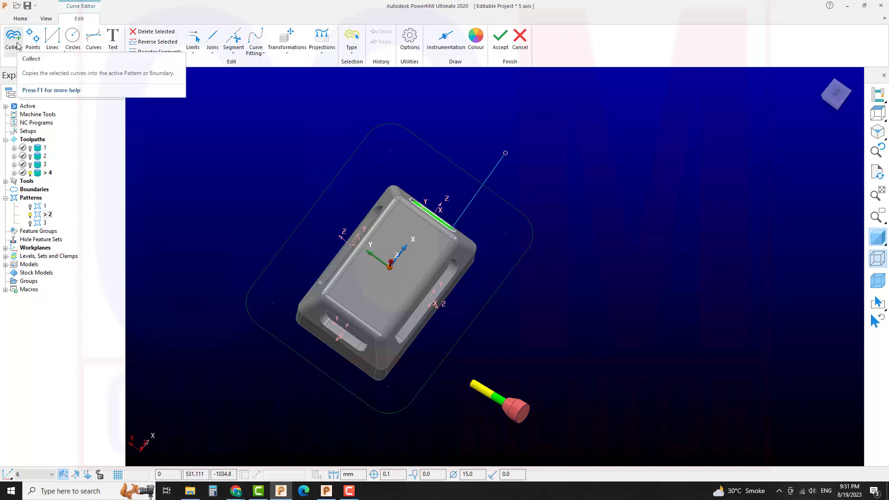
left_click(13, 39)
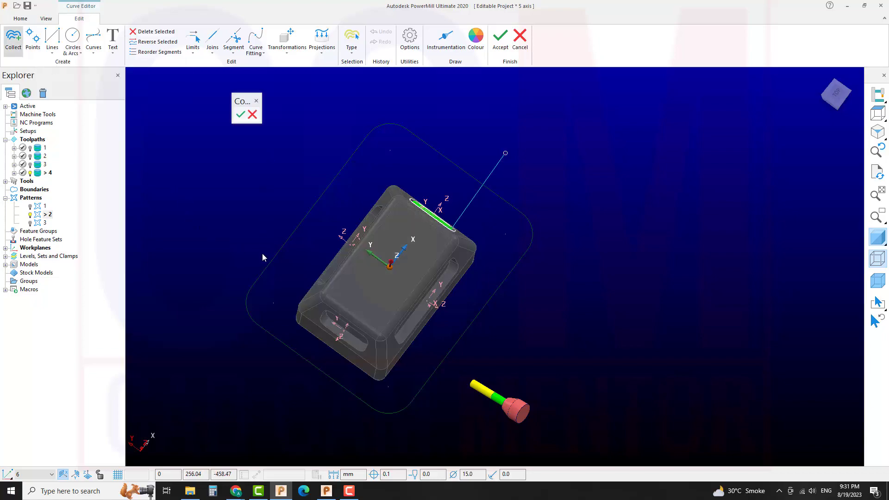
left_click(264, 271)
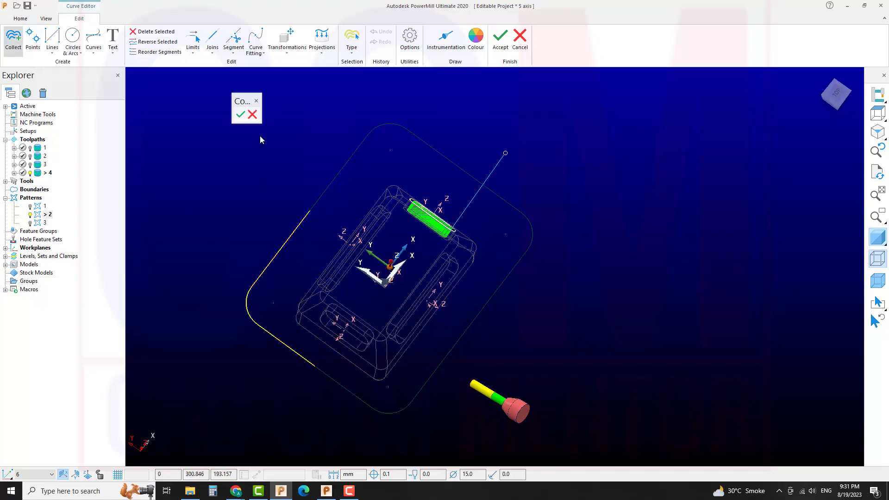
left_click(241, 114)
left_click(501, 40)
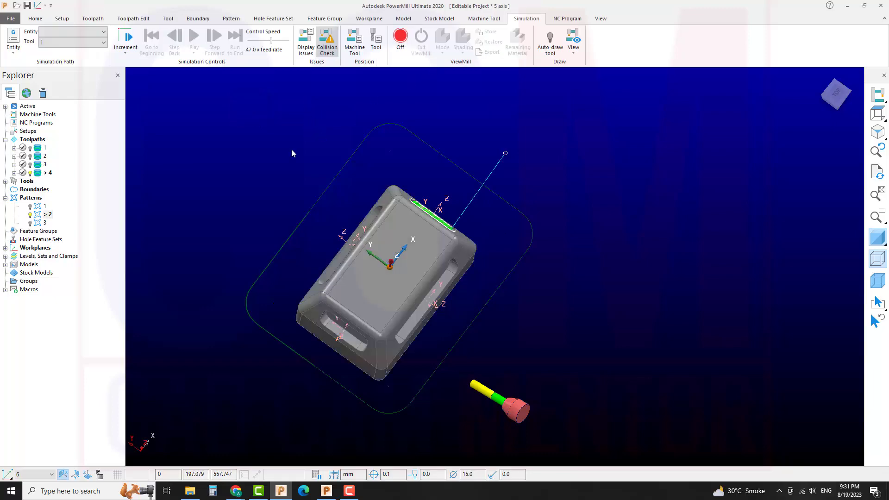
Step: Collect the outer curve's segment around the +X/+Y corner into pattern 3 and accept the edit
right_click(38, 224)
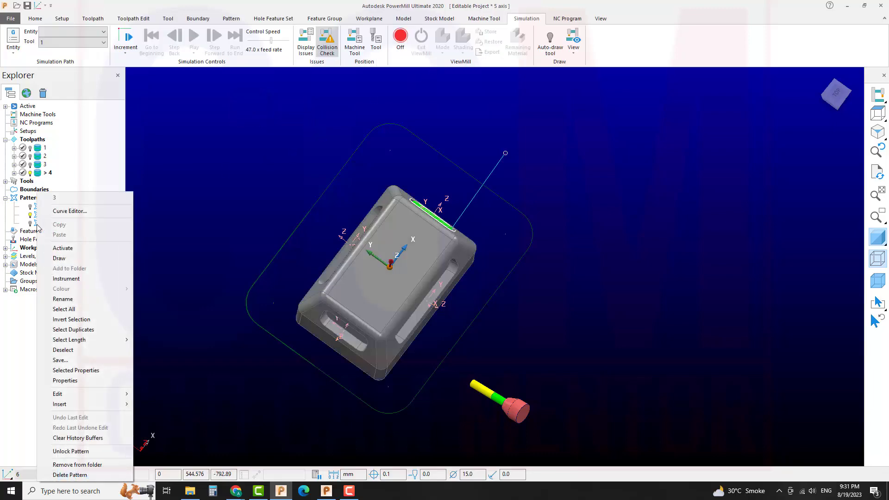
left_click(69, 211)
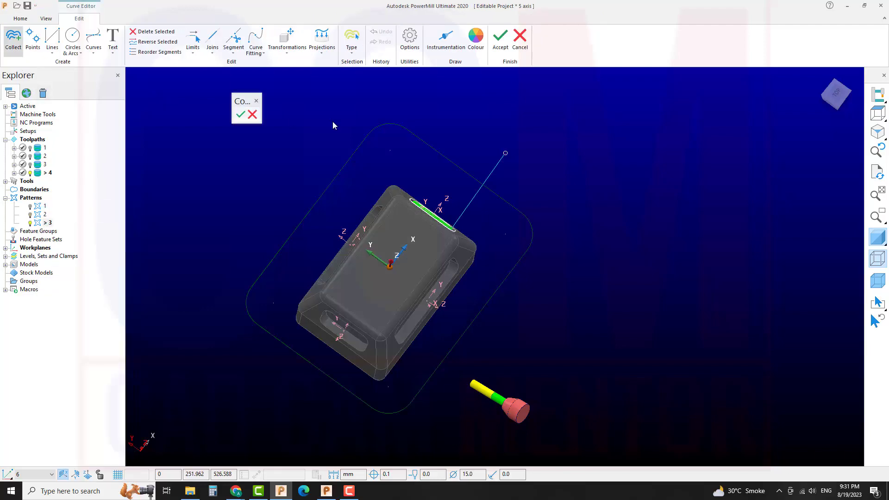
left_click(384, 124)
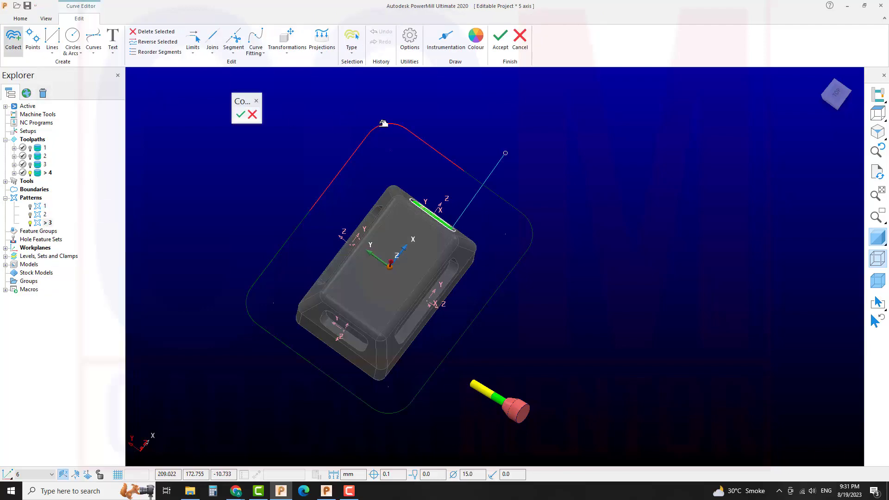
left_click(240, 115)
left_click(499, 44)
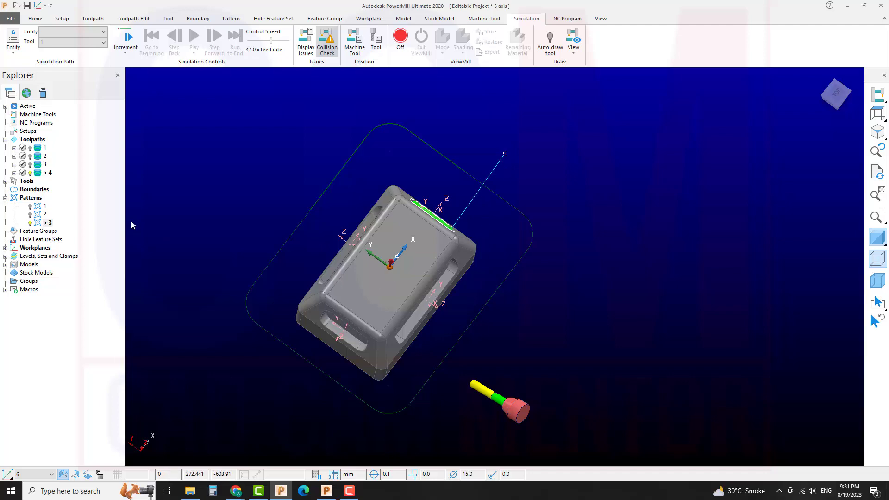
Step: Hide the surrounding wireframe and activate patterns 1, 2 and 3 in turn to check their curves, leaving none active
left_click(873, 262)
double_click(38, 208)
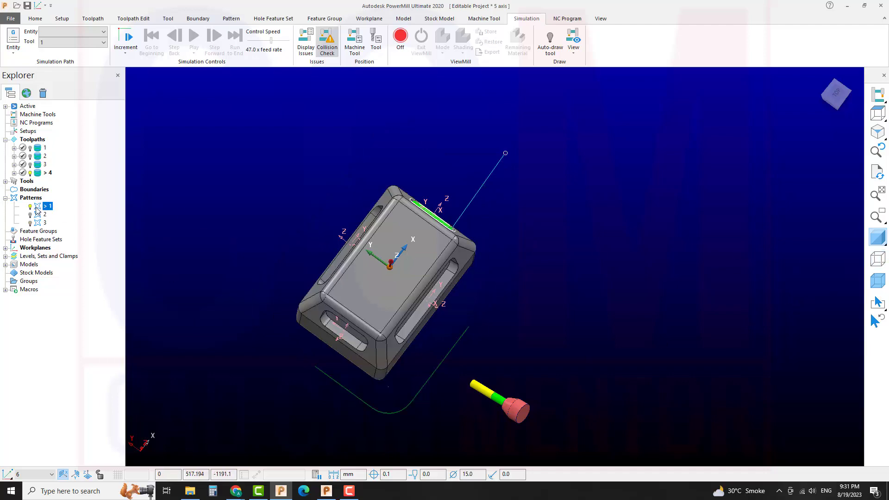
double_click(39, 215)
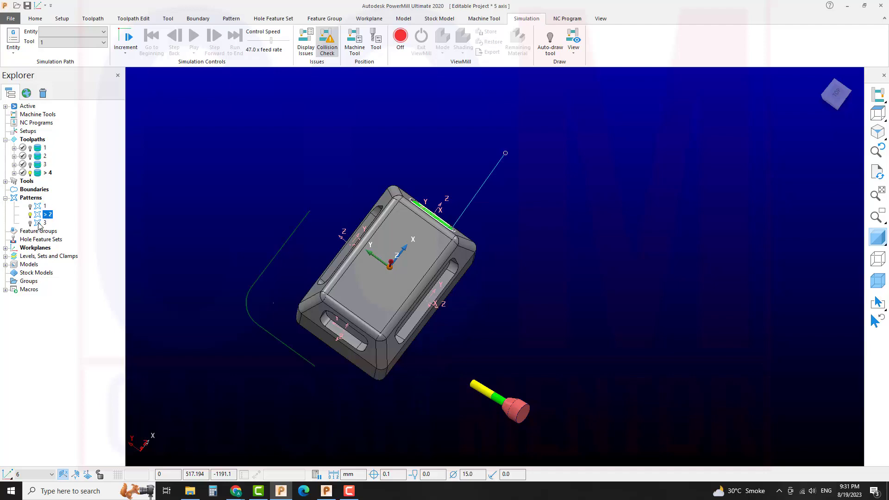
double_click(39, 223)
double_click(39, 223)
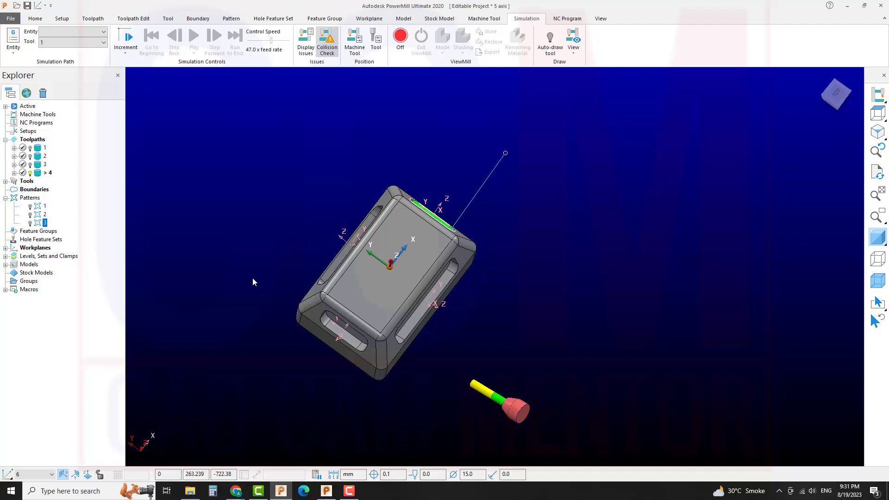
Step: Create a new toolpath with the Pattern Finishing strategy from the Finishing category
middle_click_drag(410, 310, 592, 333)
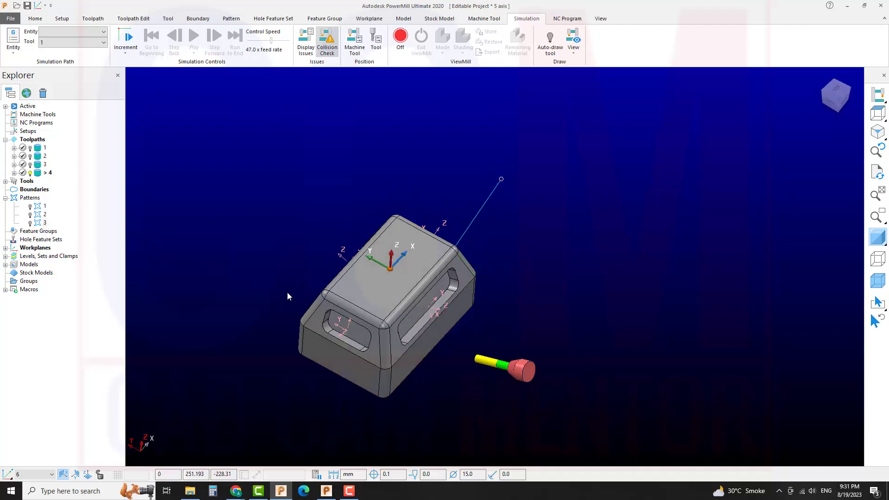
scroll(460, 319, "up", 5)
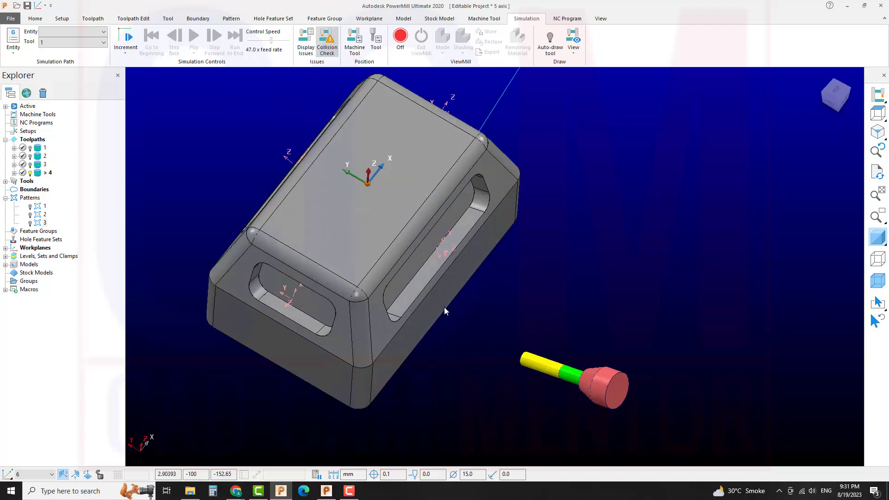
scroll(444, 307, "down", 1)
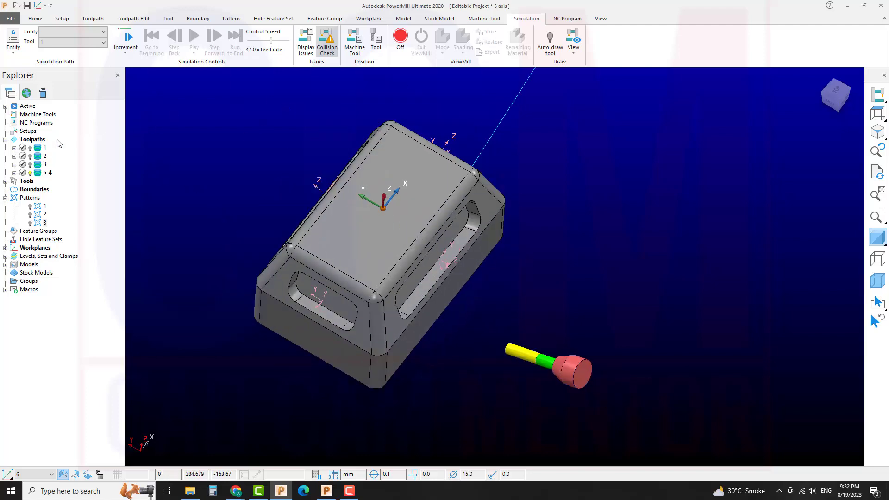
left_click(35, 19)
left_click(235, 40)
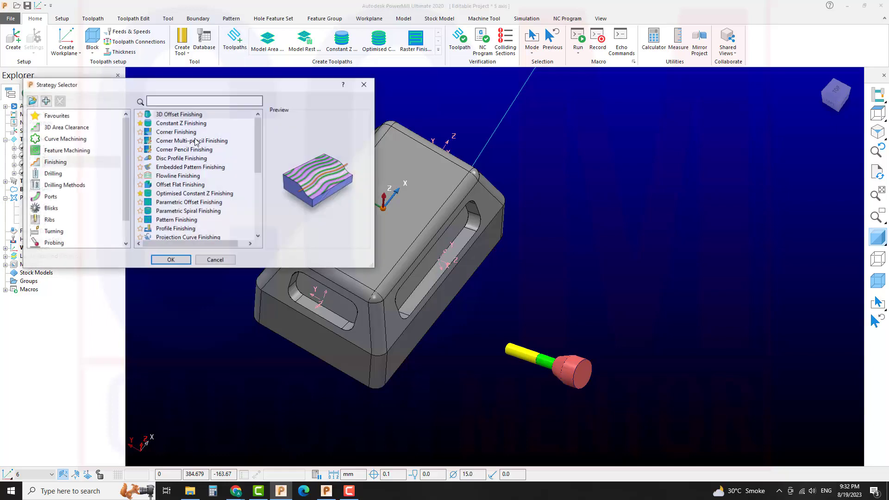
left_click(65, 162)
scroll(200, 195, "down", 2)
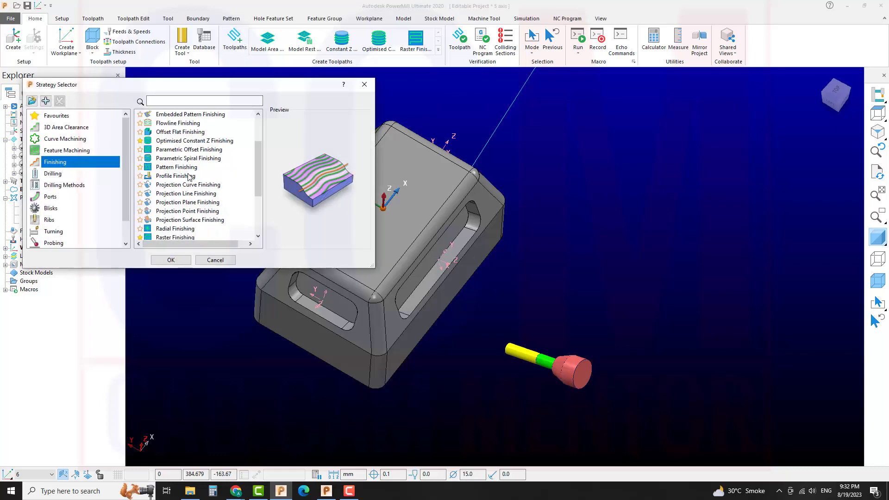
left_click(163, 169)
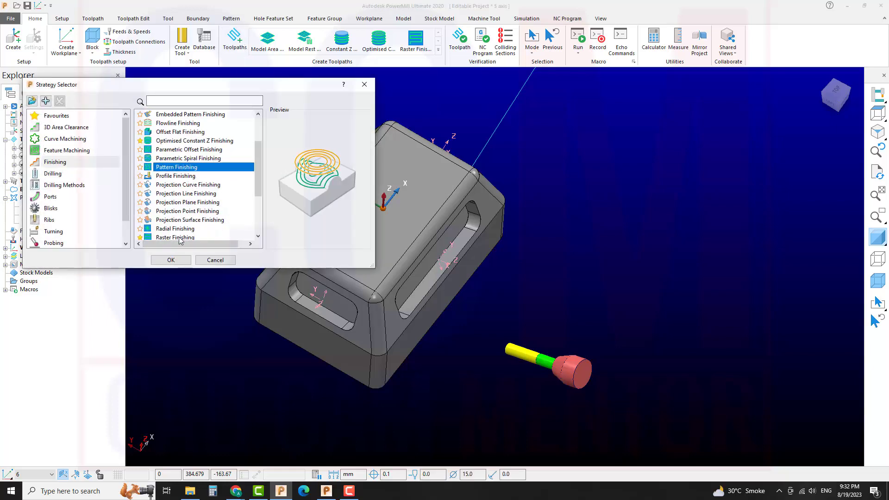
left_click(170, 259)
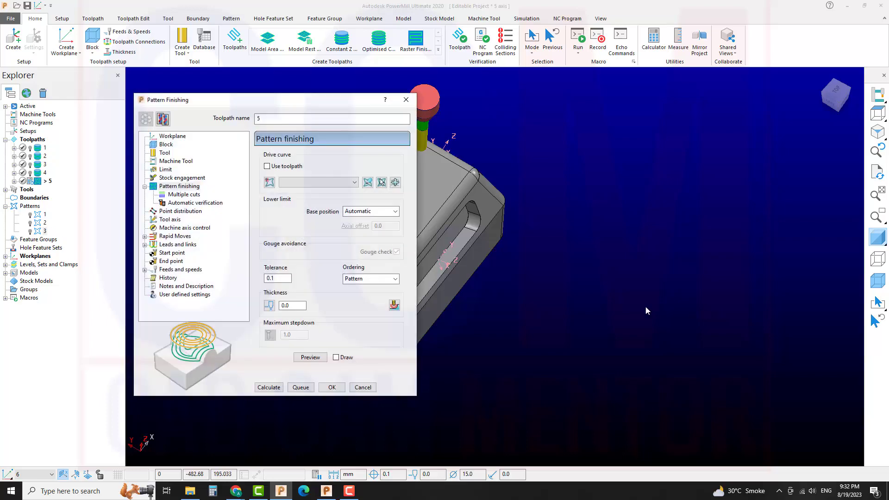
Step: Choose pattern 1 as the toolpath's drive curve and activate that pattern to display it beside the part
left_click(308, 182)
left_click(312, 190)
middle_click_drag(555, 279, 791, 274, "shift")
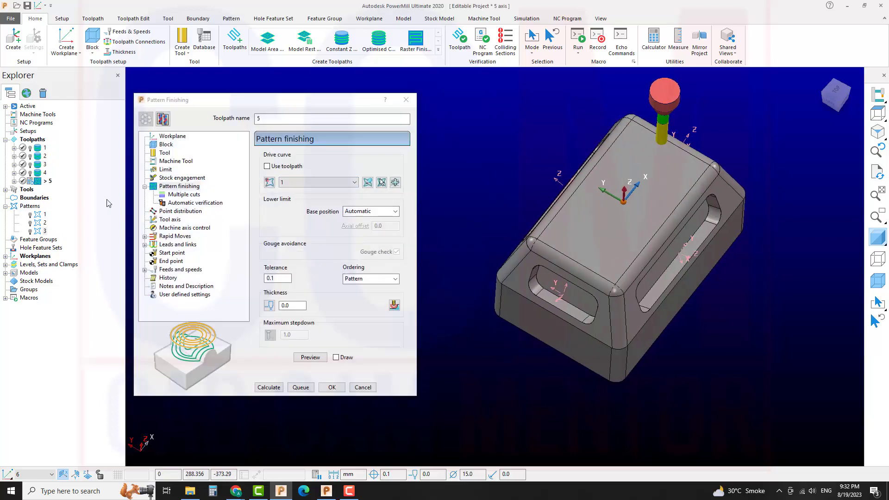
double_click(45, 214)
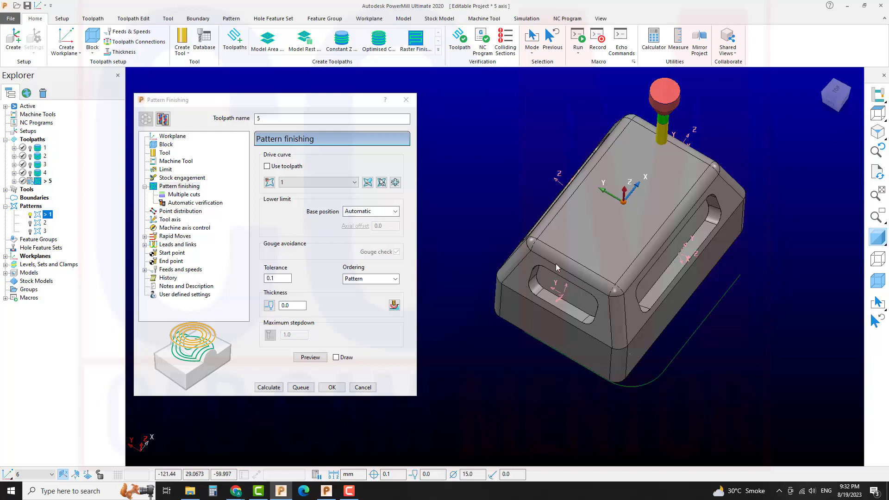
Step: Try to calculate the pattern finishing toolpath with the base position set to Drive curve
left_click(370, 211)
left_click(368, 225)
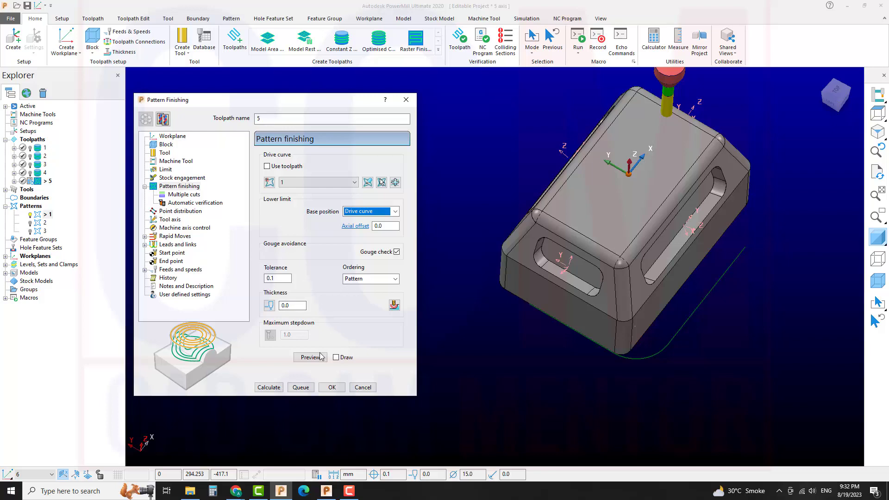
left_click(273, 388)
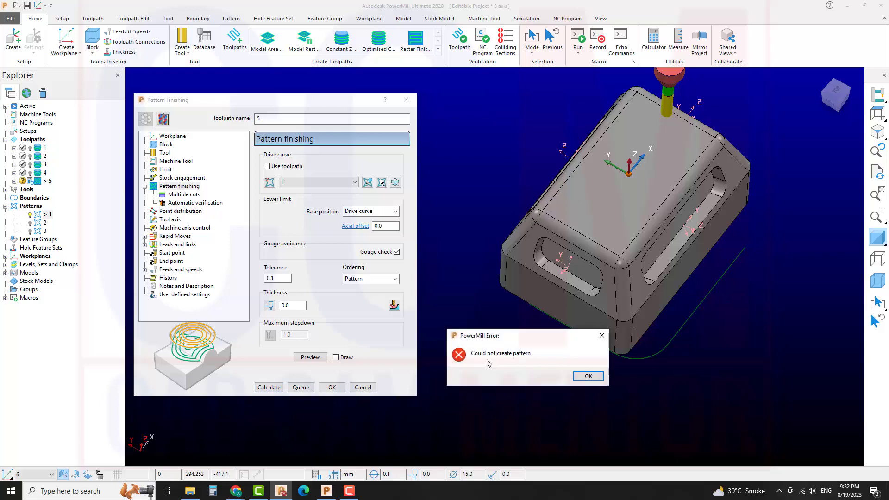
left_click(588, 376)
middle_click_drag(588, 376, 585, 299)
Step: Restore the base position to Automatic and try to calculate the toolpath again
left_click(371, 211)
left_click(366, 225)
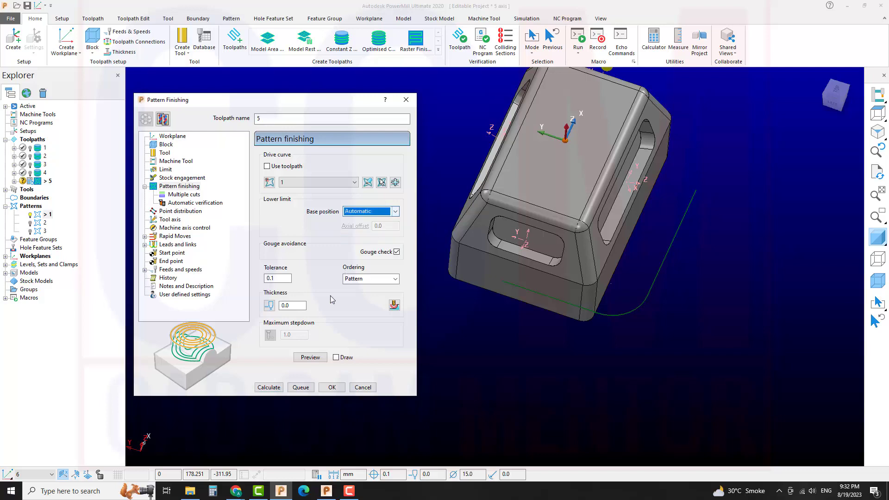
left_click(268, 387)
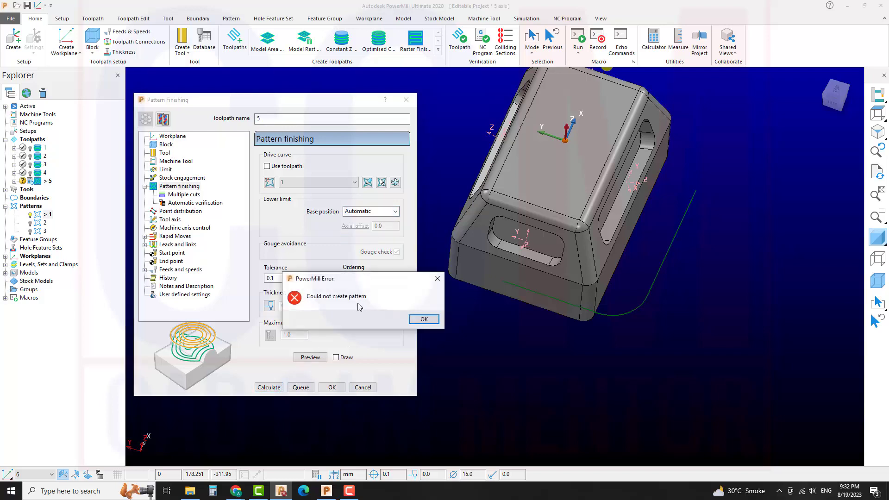
left_click(424, 320)
Step: Display the block, set its expansion to 100 and recalculate it around the model to enclose the drive curve
left_click(878, 281)
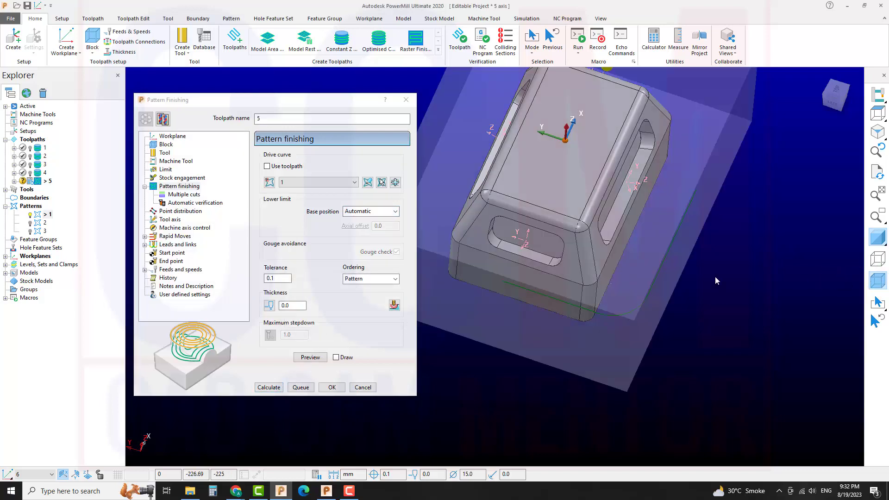
middle_click_drag(715, 276, 576, 288)
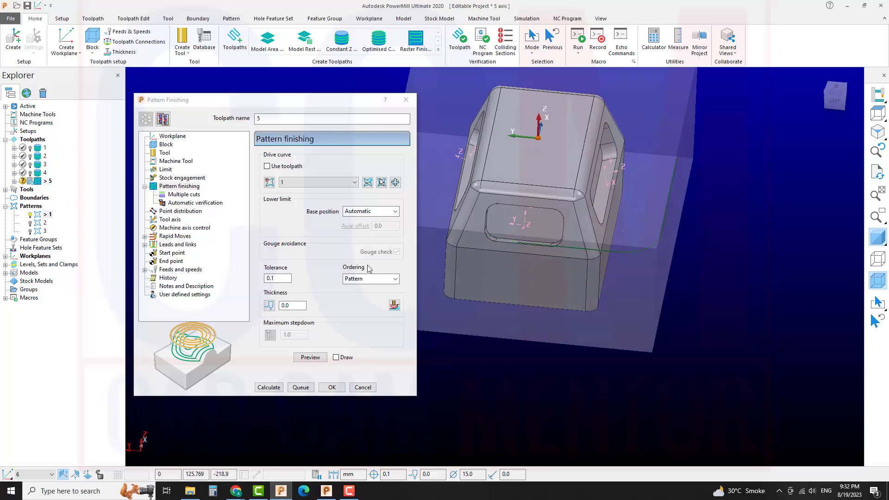
left_click(165, 144)
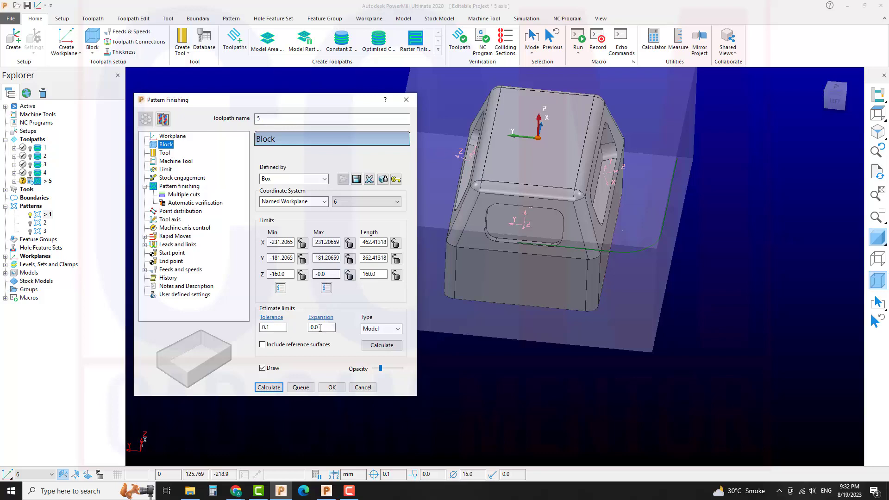
double_click(320, 327)
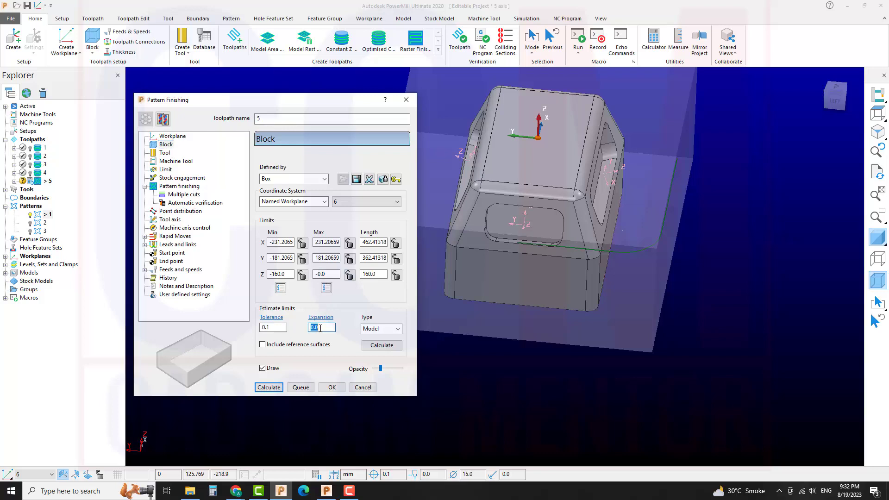
left_click(364, 347)
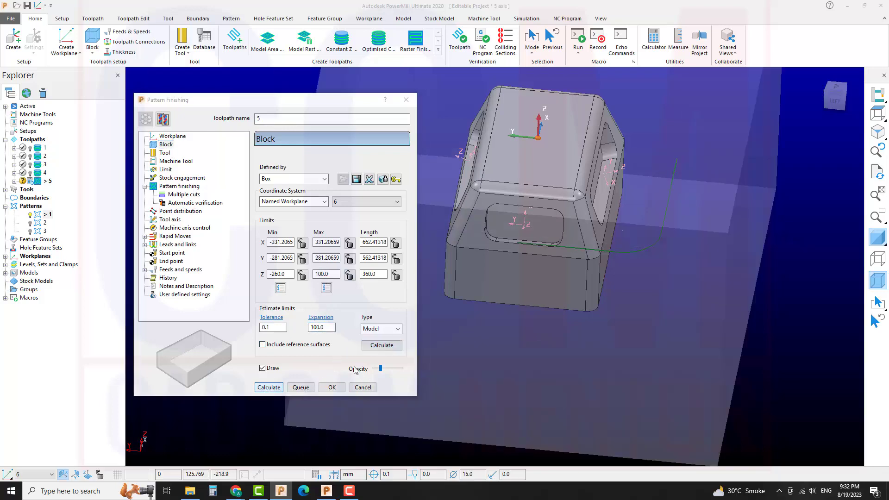
left_click(411, 387)
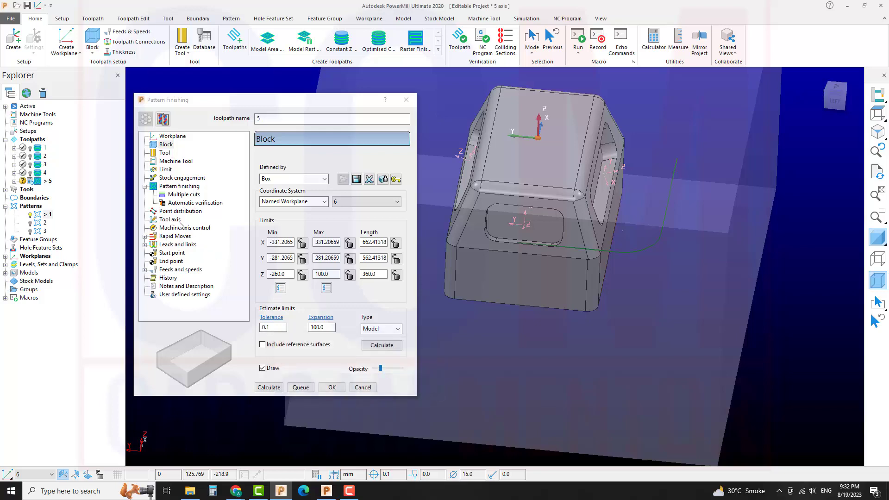
Step: Set the pattern finishing toolpath's tool axis to Vertical
left_click(169, 219)
left_click(310, 166)
left_click(278, 170)
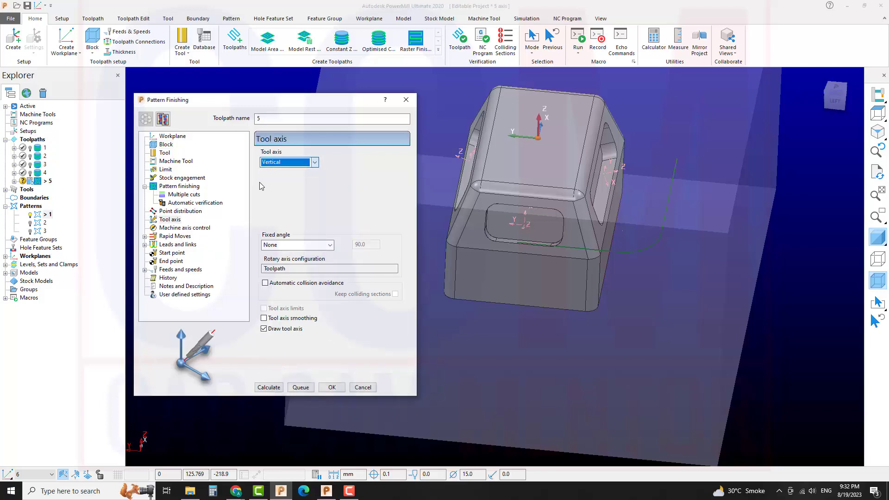
Step: Try to calculate the pattern finishing toolpath with the base position set to Drive curve and the gouge check turned off
left_click(182, 186)
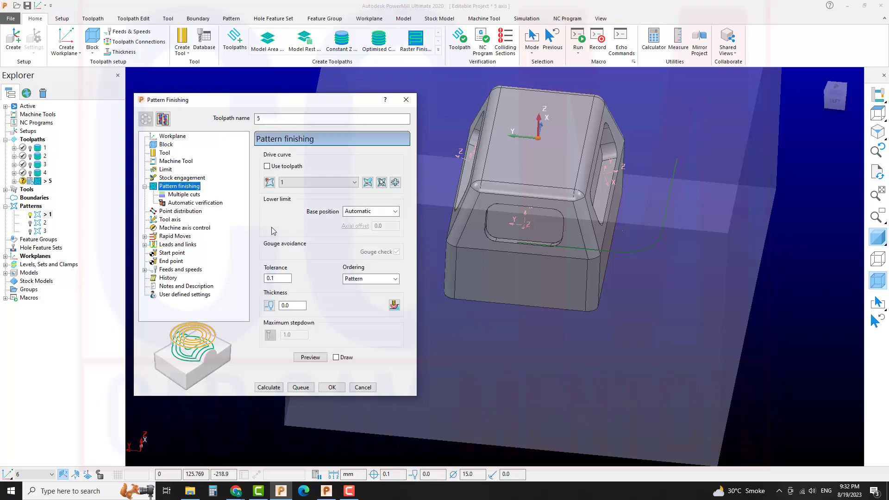
left_click(313, 182)
left_click(313, 187)
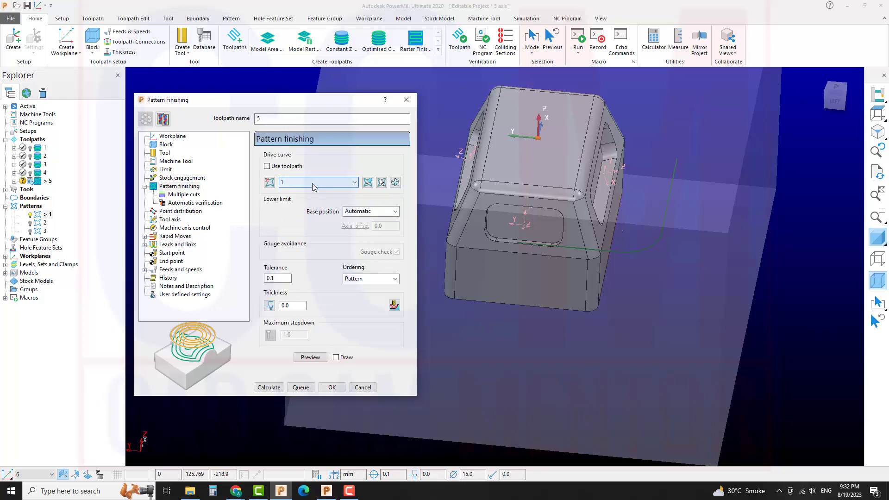
left_click(370, 212)
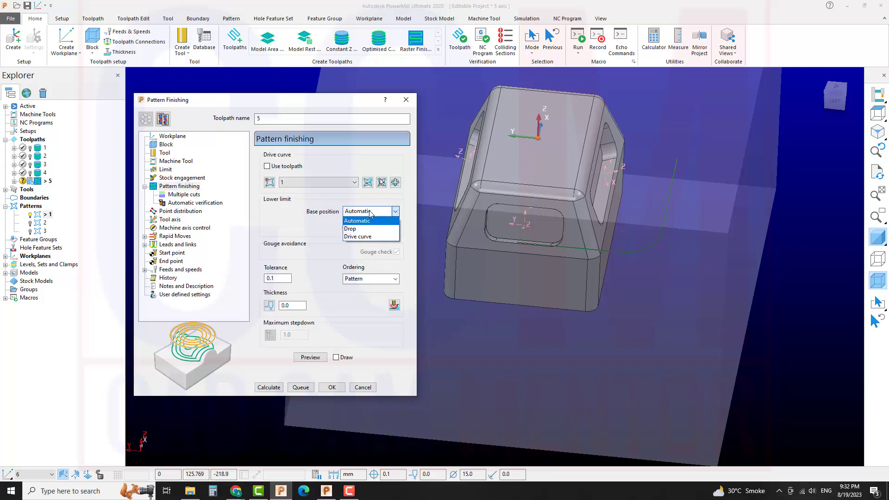
left_click(371, 212)
left_click(370, 213)
left_click(366, 236)
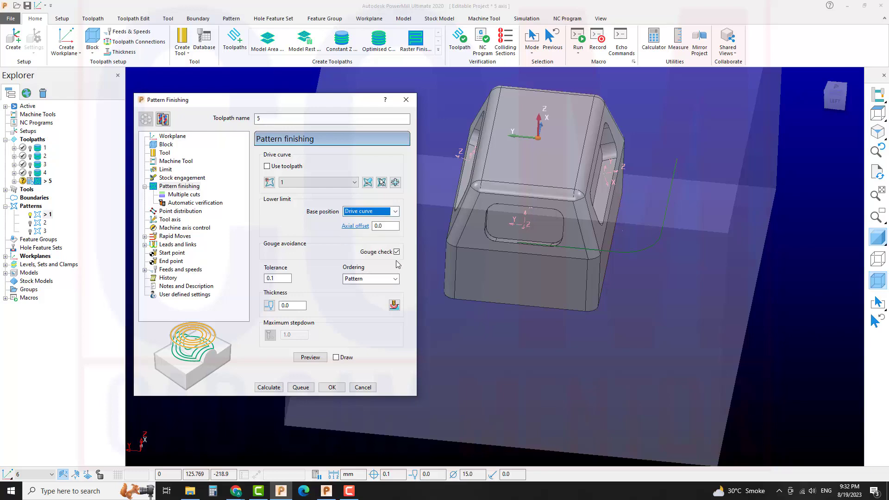
left_click(396, 252)
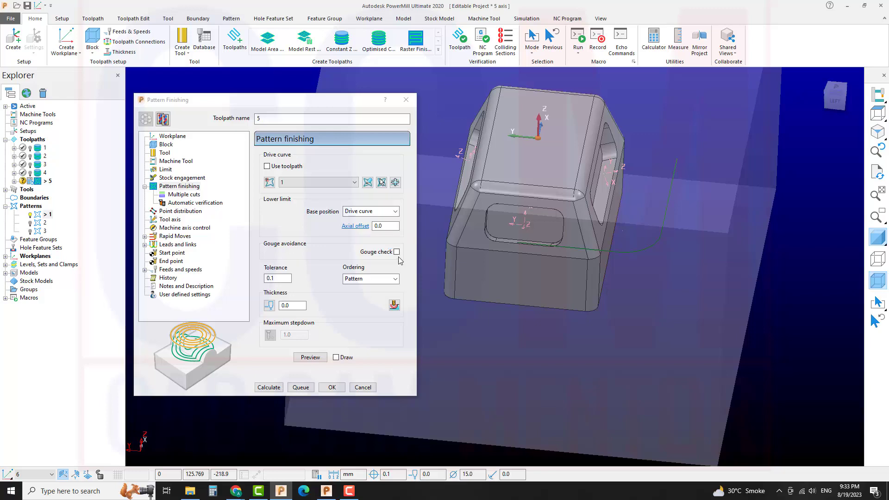
left_click(277, 387)
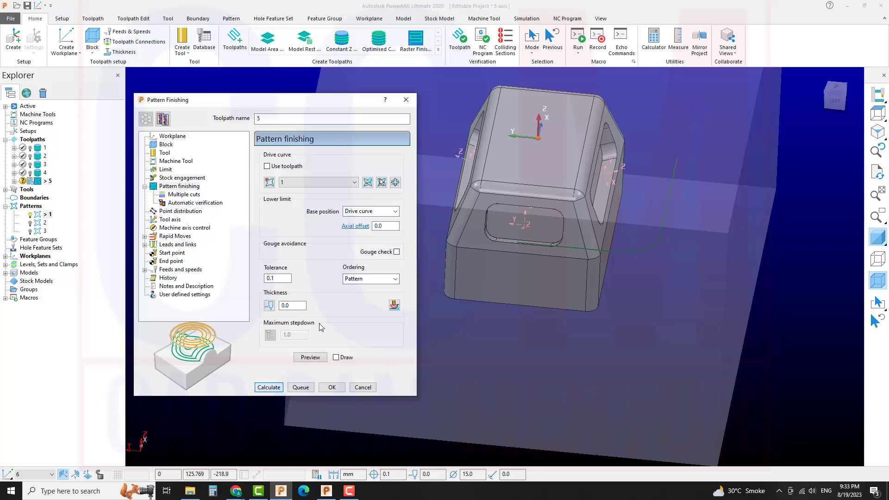
left_click(379, 341)
Step: Hide the block around the model
scroll(526, 282, "down", 4)
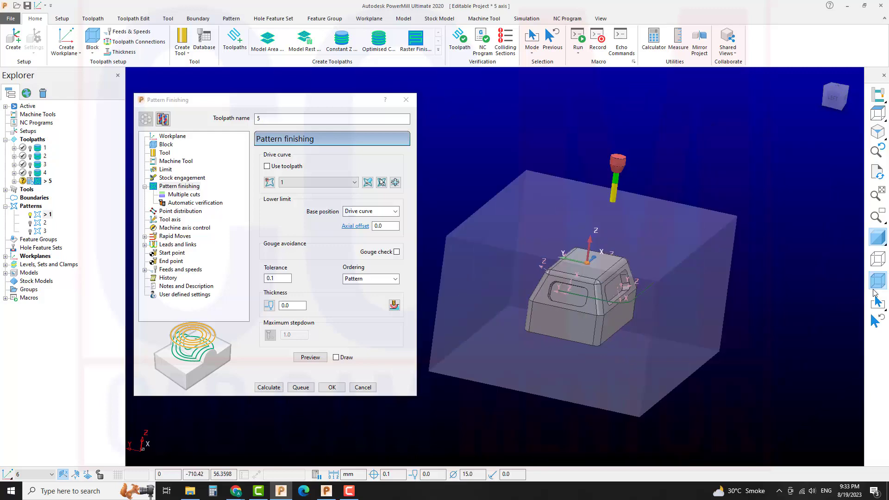
left_click(877, 282)
scroll(555, 279, "up", 5)
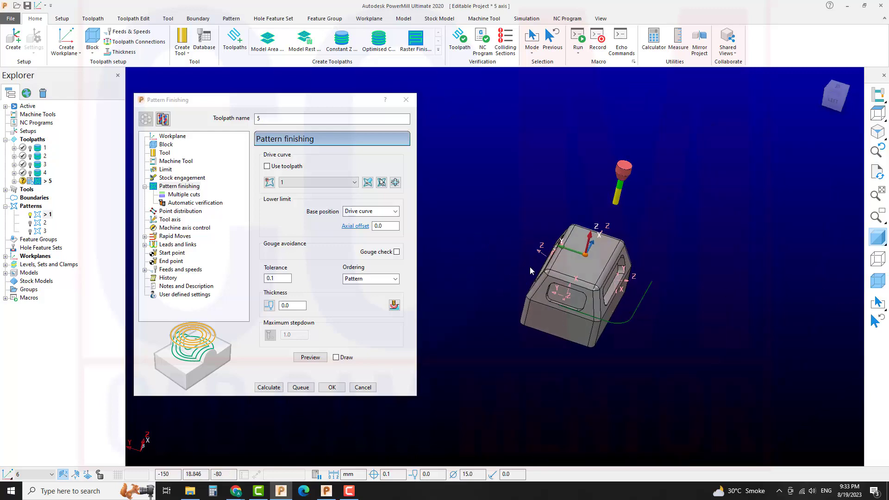
middle_click_drag(568, 286, 536, 265, "shift")
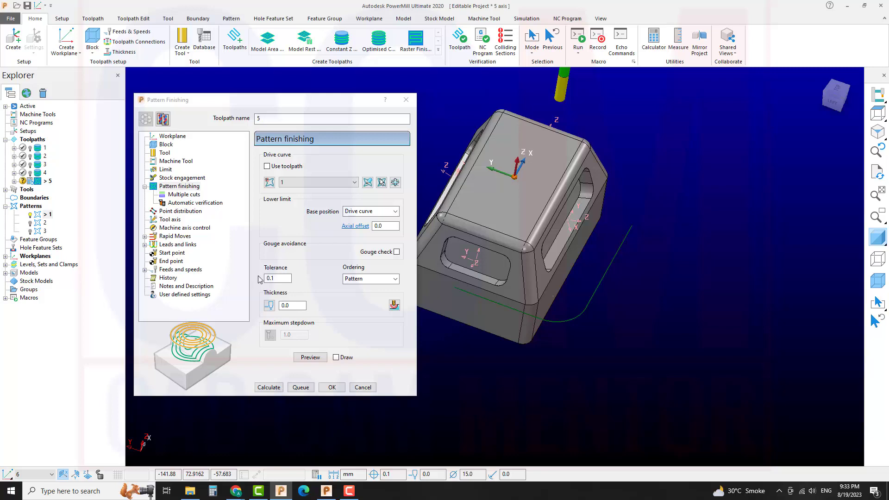
mouse_move(352, 495)
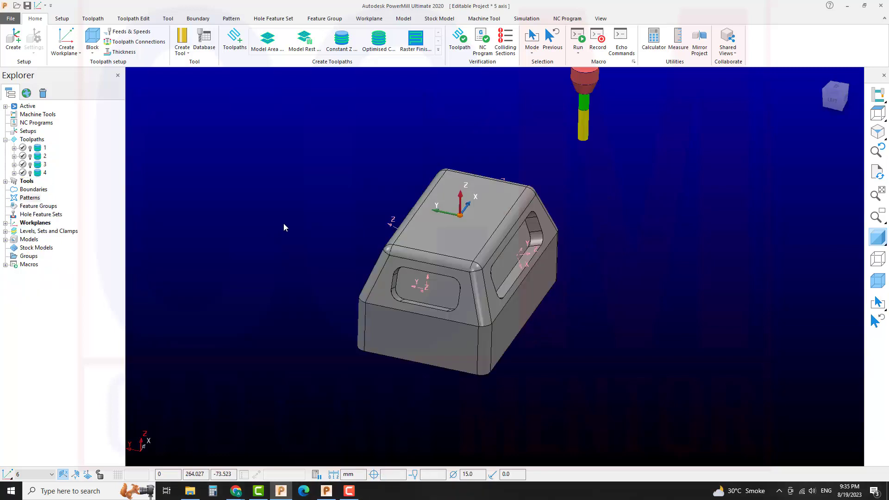
Step: Turn on the wireframe display to show the curve surrounding the model
middle_click_drag(436, 279, 410, 269)
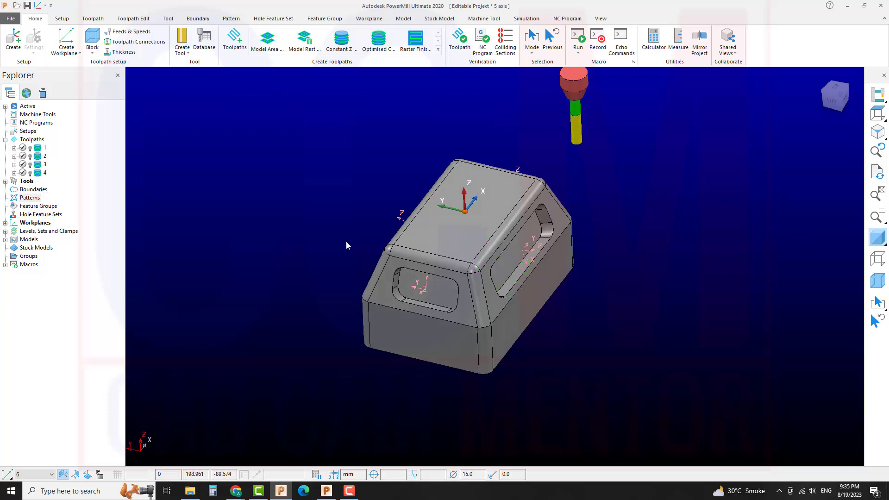
left_click(877, 258)
middle_click_drag(584, 273, 526, 326)
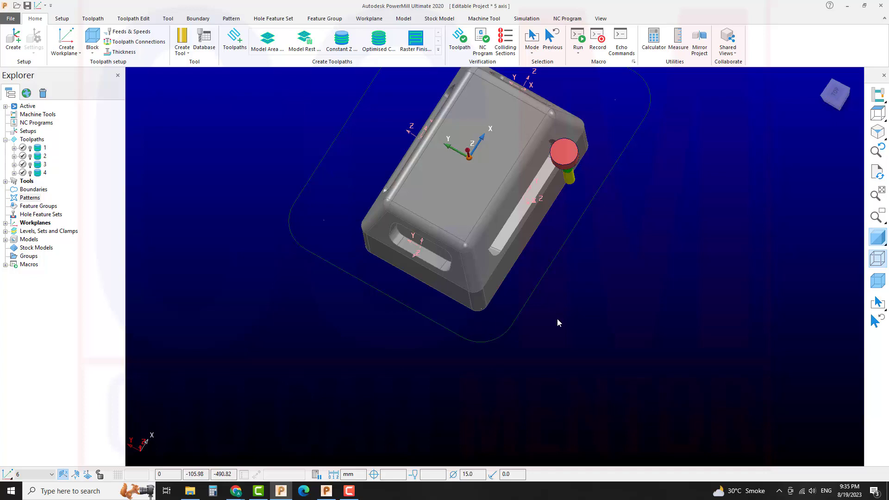
middle_click_drag(558, 319, 485, 376)
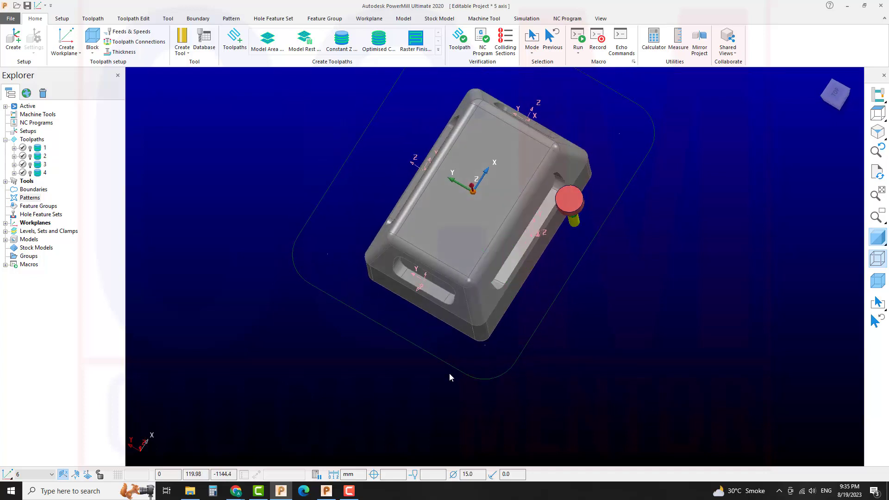
Step: Create a pattern and collect into it the surrounding curve's corner section on the negative X, negative Y side
right_click(32, 200)
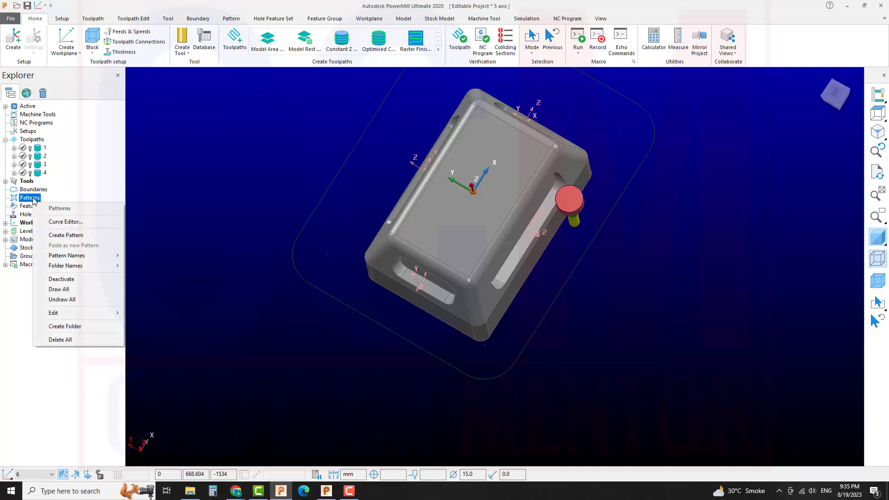
left_click(51, 236)
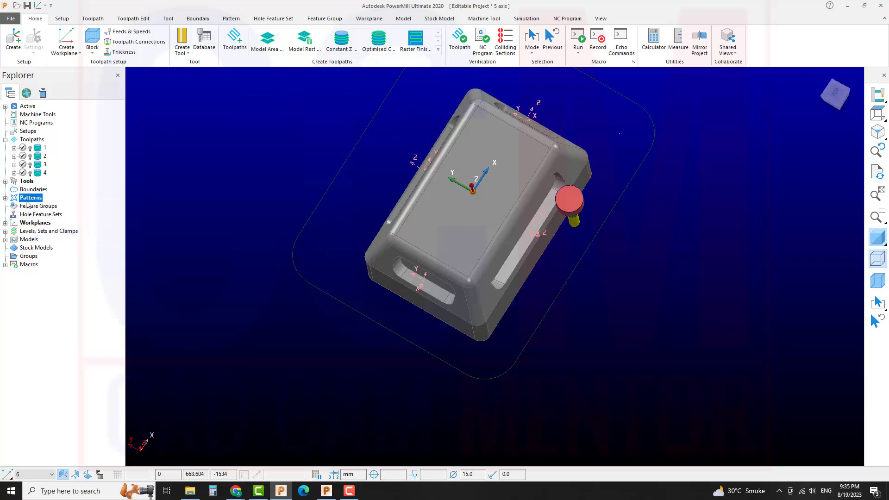
left_click(6, 198)
right_click(45, 207)
left_click(70, 211)
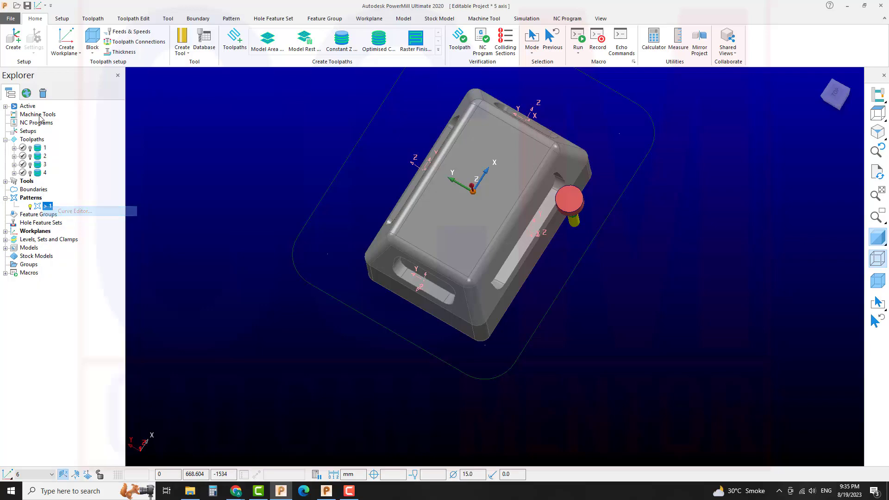
left_click(462, 369)
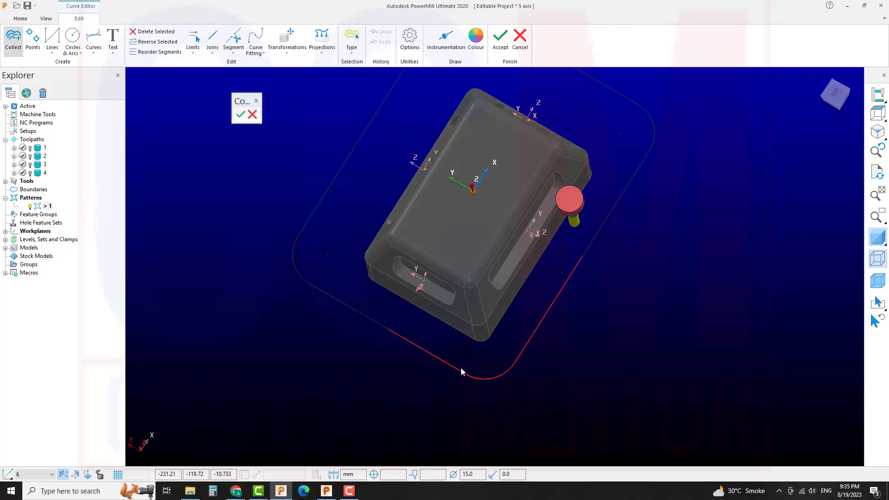
left_click(240, 114)
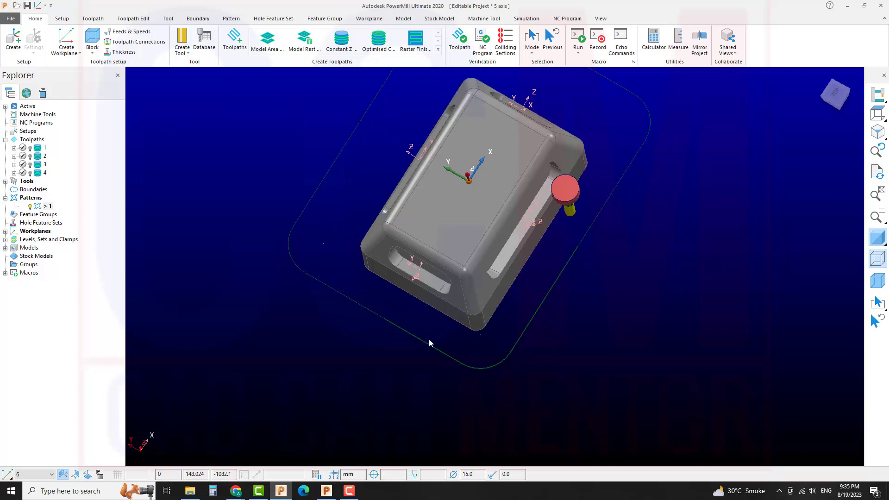
Step: Create a second pattern and collect into it the surrounding curve's corner section on the negative X, positive Y side
right_click(39, 199)
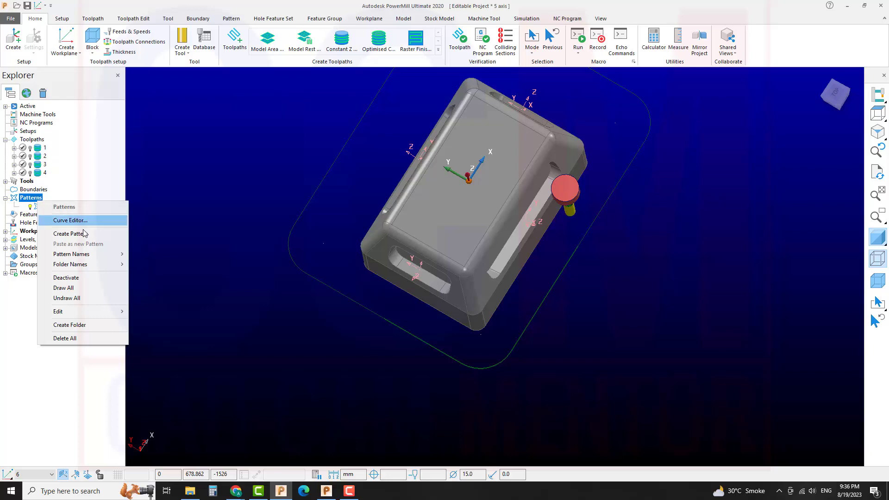
left_click(69, 234)
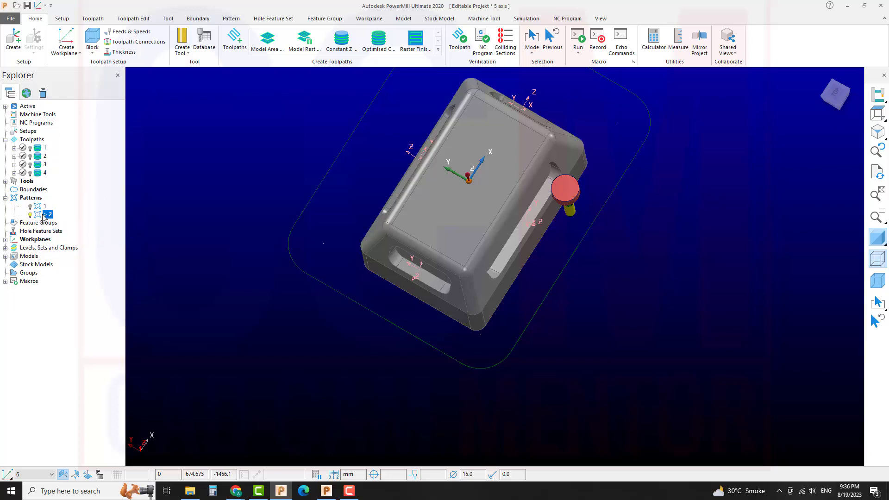
right_click(40, 198)
left_click(65, 208)
left_click(14, 41)
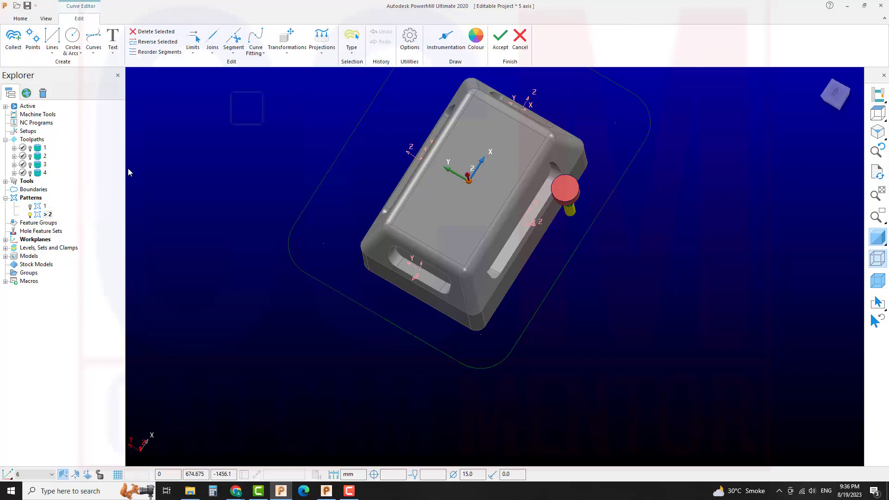
left_click(299, 212)
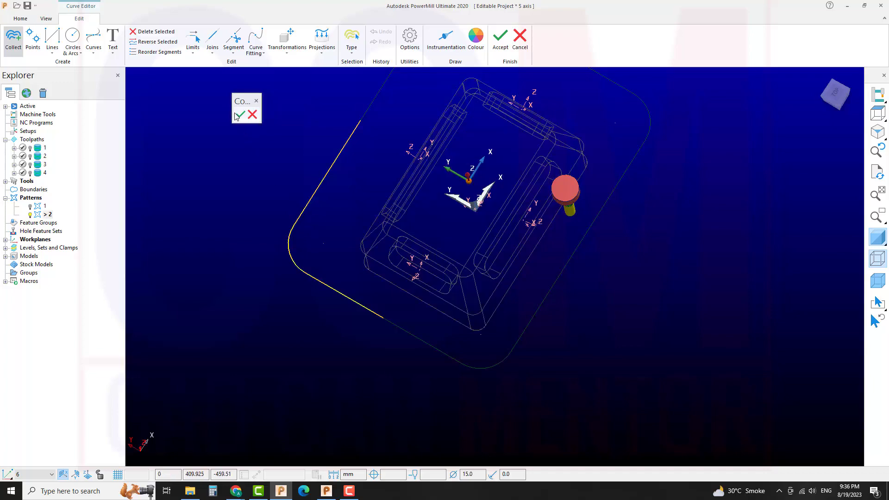
left_click(240, 114)
left_click(500, 40)
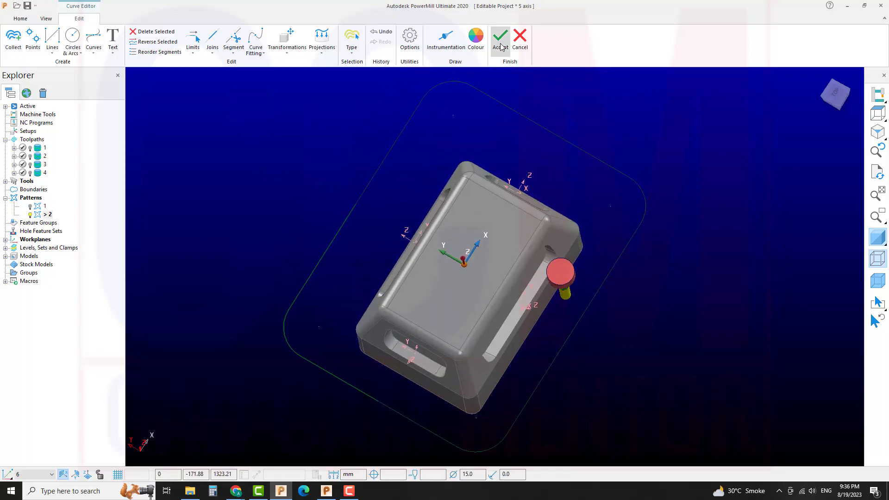
Step: Create a third pattern and collect into it the surrounding curve's corner section on the positive X, positive Y side
left_click(33, 198)
right_click(37, 201)
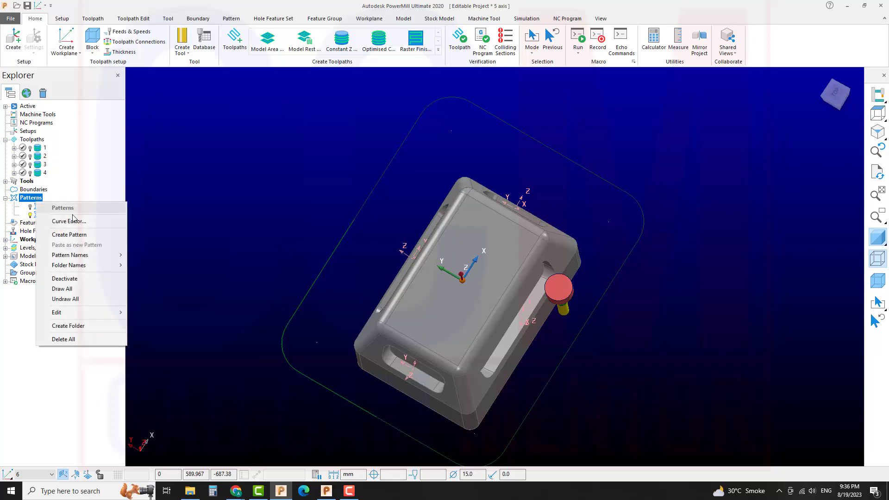
left_click(69, 234)
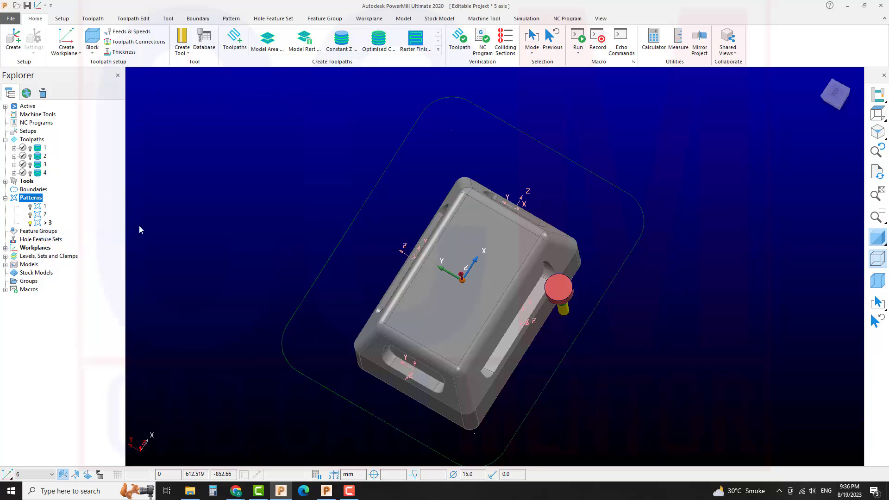
right_click(43, 226)
left_click(70, 207)
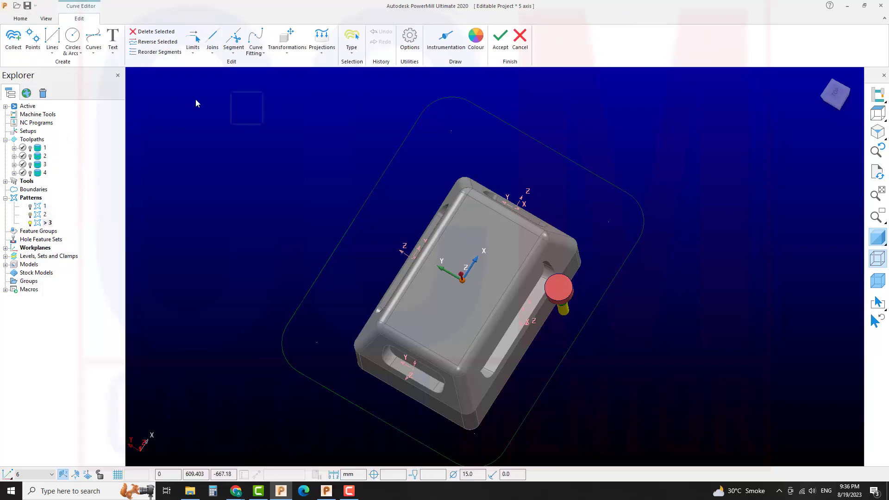
left_click(405, 139)
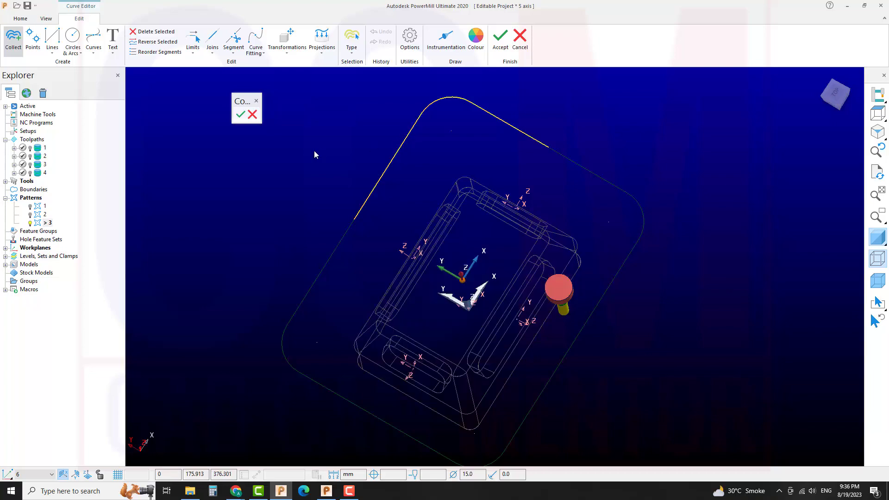
left_click(251, 115)
left_click(500, 40)
Step: Start a new toolpath using the Pattern Finishing strategy from the Finishing category
scroll(607, 187, "down", 4)
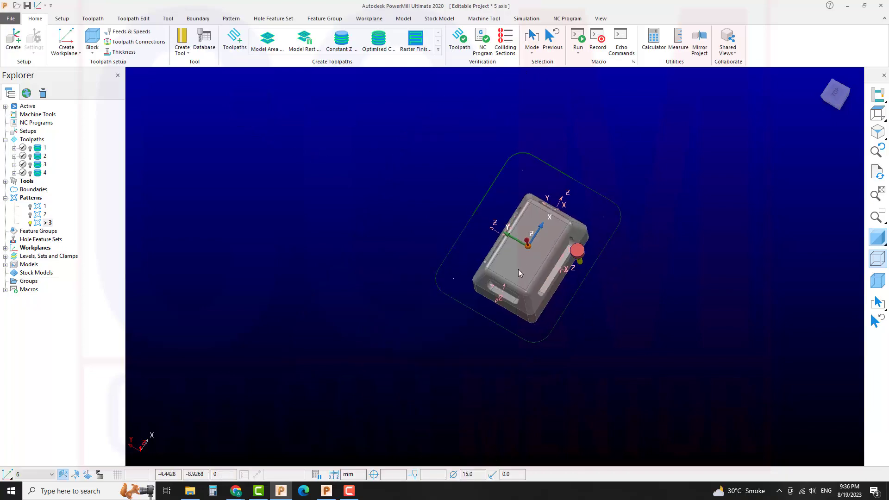
middle_click_drag(518, 269, 454, 292, "shift")
middle_click_drag(453, 292, 460, 227)
scroll(480, 261, "up", 5)
scroll(515, 252, "down", 3)
middle_click_drag(514, 295, 511, 221, "shift")
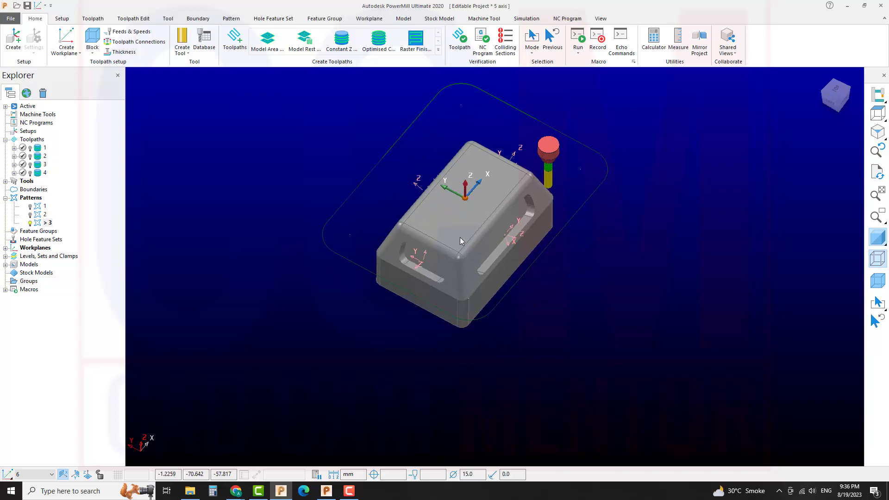
left_click(235, 41)
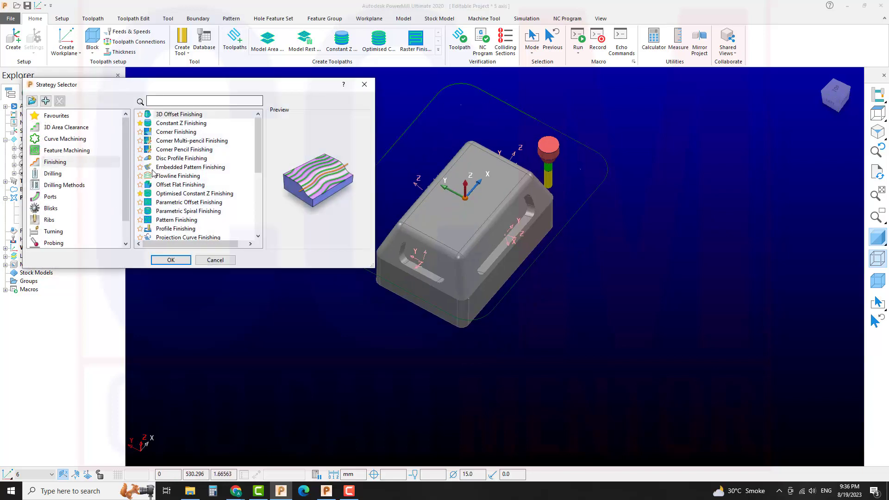
left_click(55, 164)
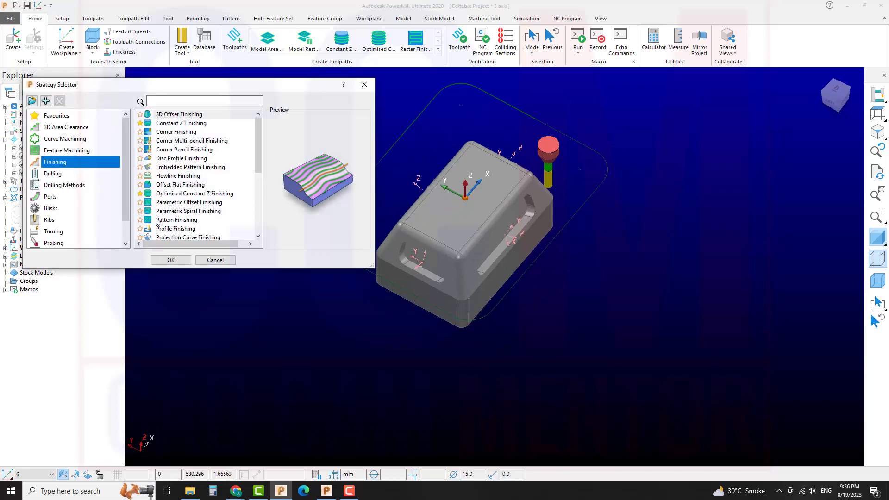
left_click(176, 220)
left_click(170, 259)
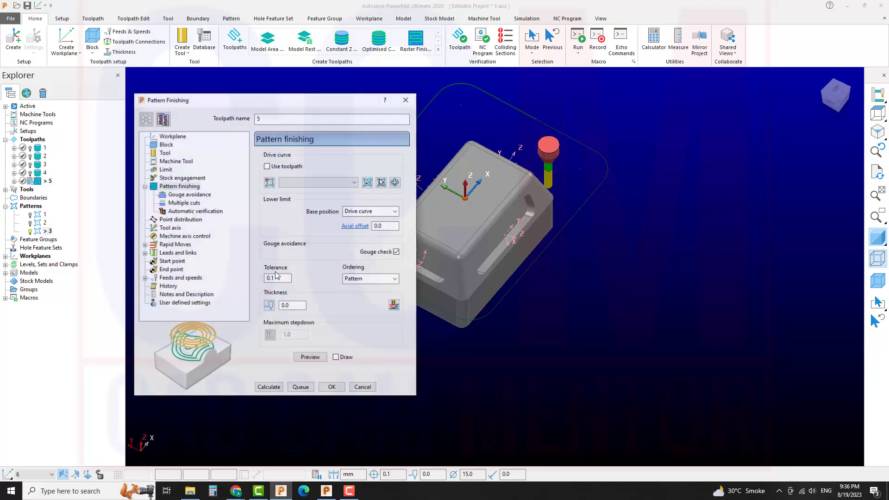
Step: Choose pattern 1 as the drive curve and calculate the pattern finishing toolpath
left_click(295, 183)
left_click(299, 205)
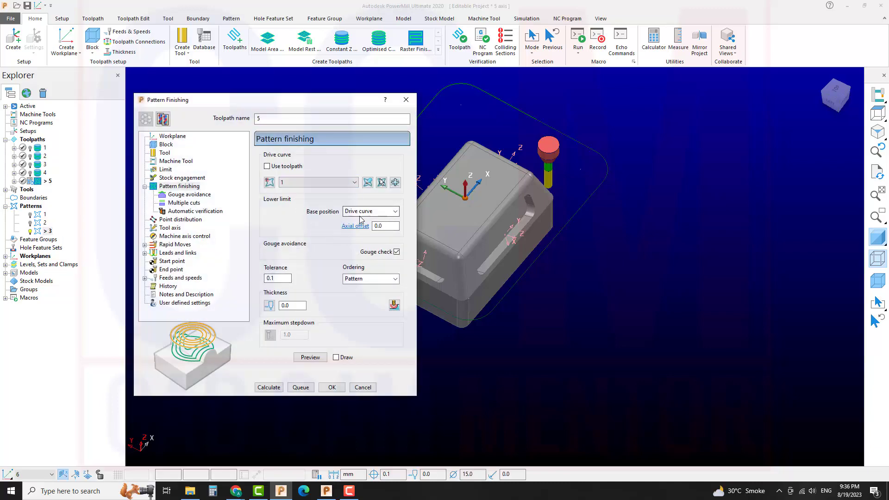
left_click(269, 388)
scroll(579, 283, "down", 3)
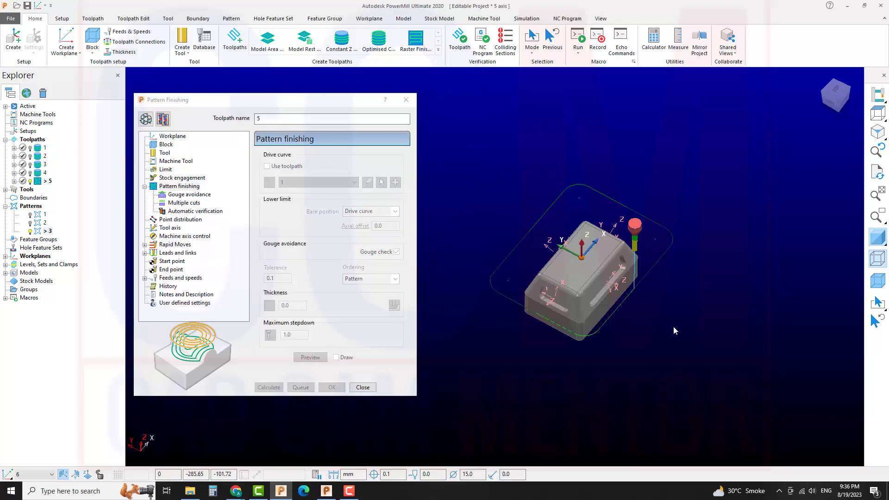
scroll(674, 326, "up", 2)
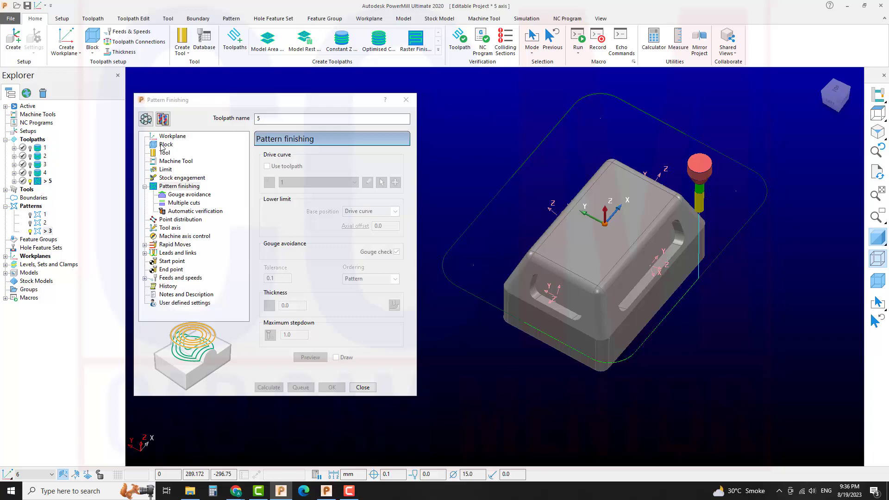
Step: Reopen toolpath 5 for editing, set its start point to First point and end point to Last point, and recalculate it
left_click(146, 119)
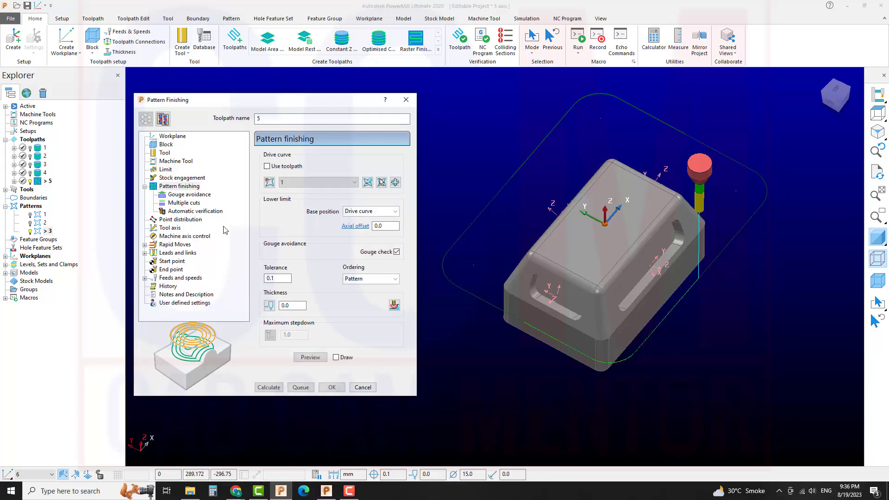
left_click(180, 262)
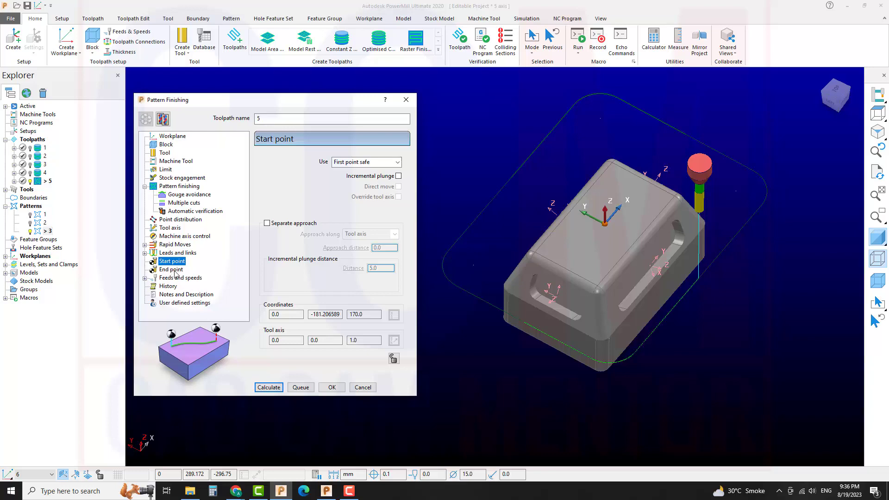
left_click(362, 163)
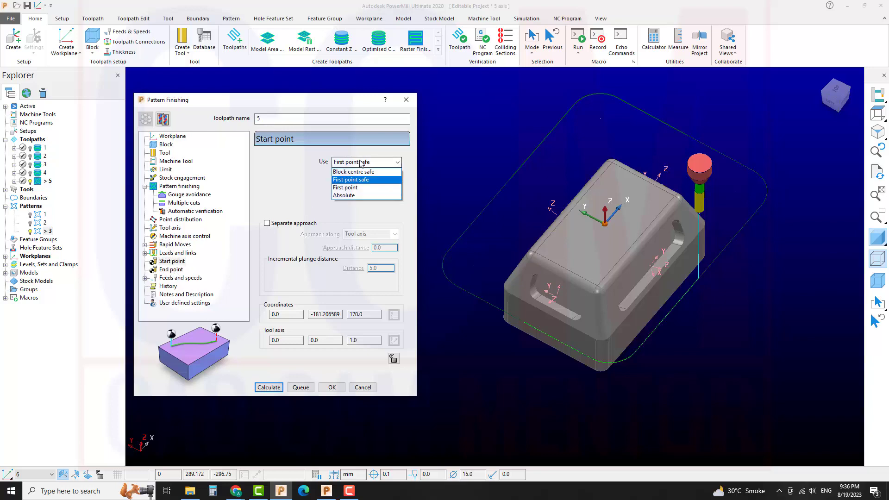
left_click(348, 187)
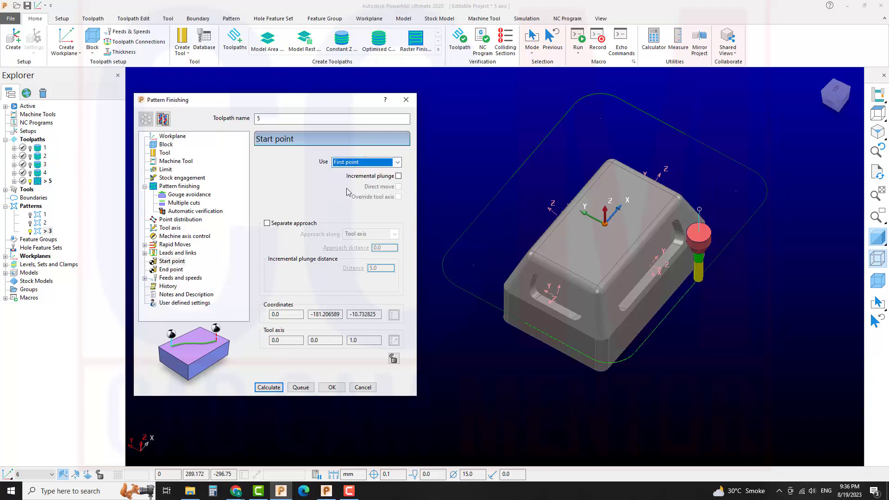
left_click(172, 269)
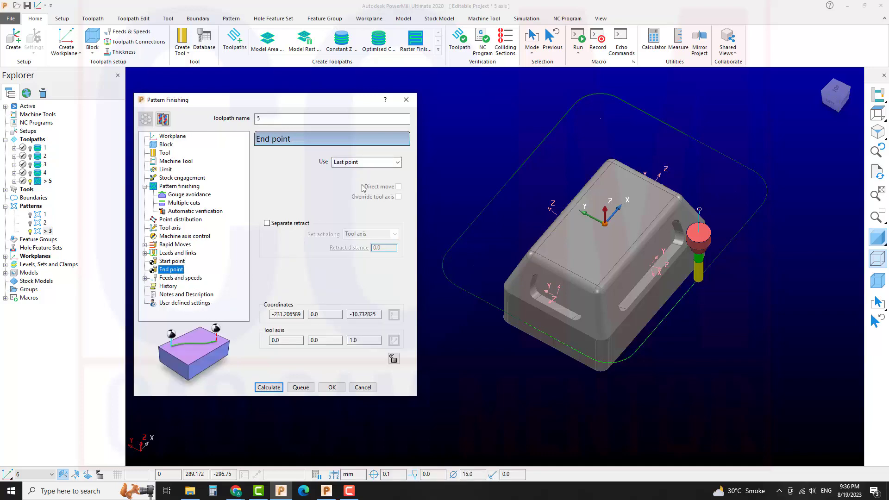
left_click(366, 163)
left_click(359, 176)
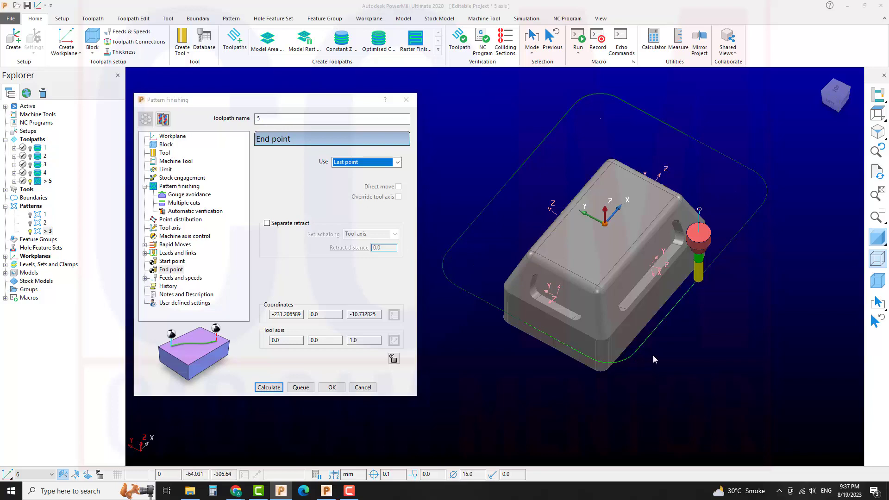
middle_click_drag(652, 354, 690, 258)
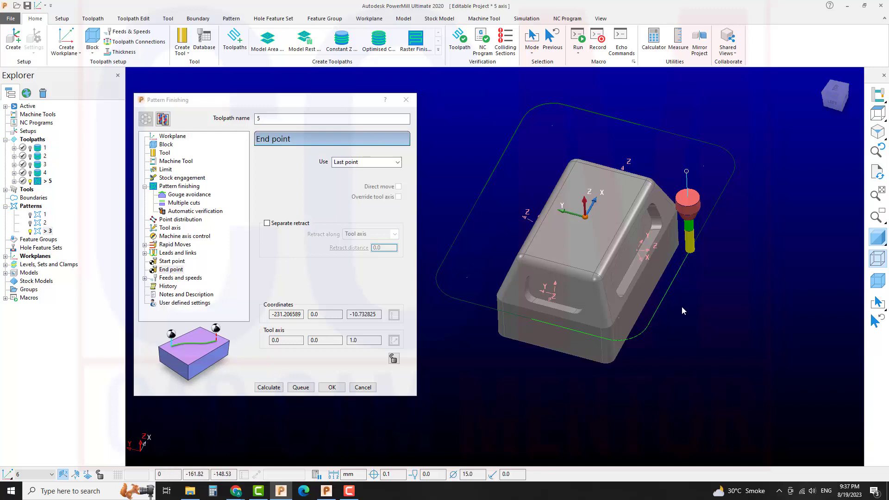
left_click(273, 387)
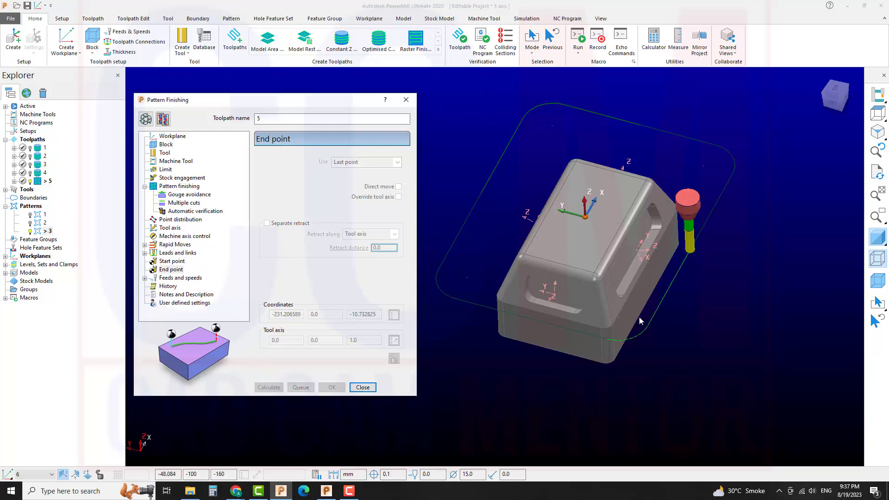
Step: Set toolpath 5's tool axis to Lead/Lean with a 60-degree lean in Vertical mode, then recalculate the toolpath and close its settings
scroll(644, 334, "down", 3)
middle_click_drag(647, 346, 658, 299)
scroll(637, 299, "up", 5)
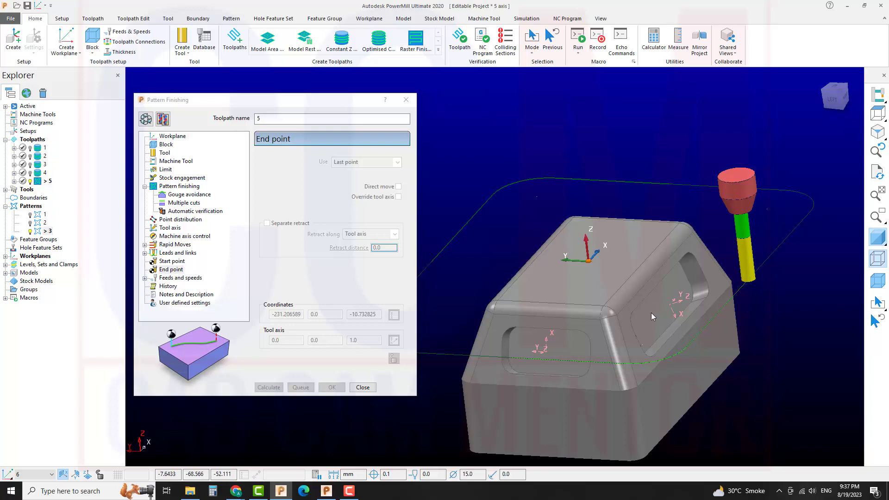
scroll(651, 313, "down", 2)
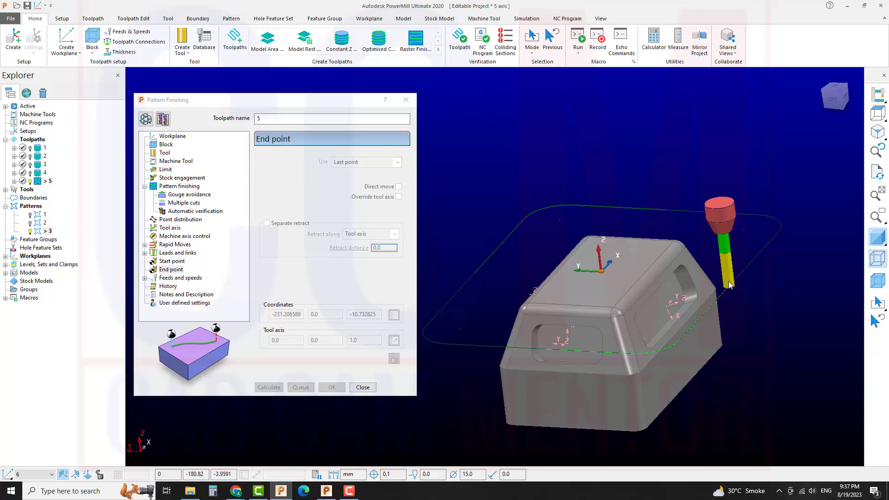
left_click(146, 119)
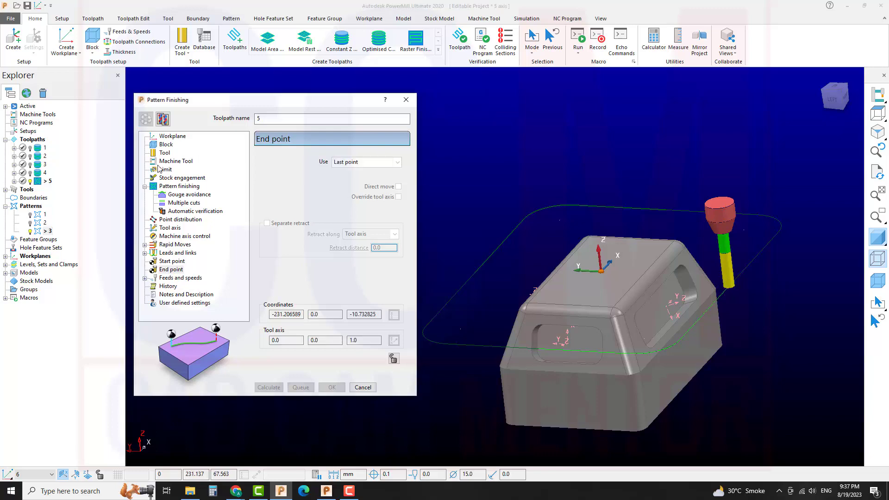
left_click(170, 228)
left_click(306, 162)
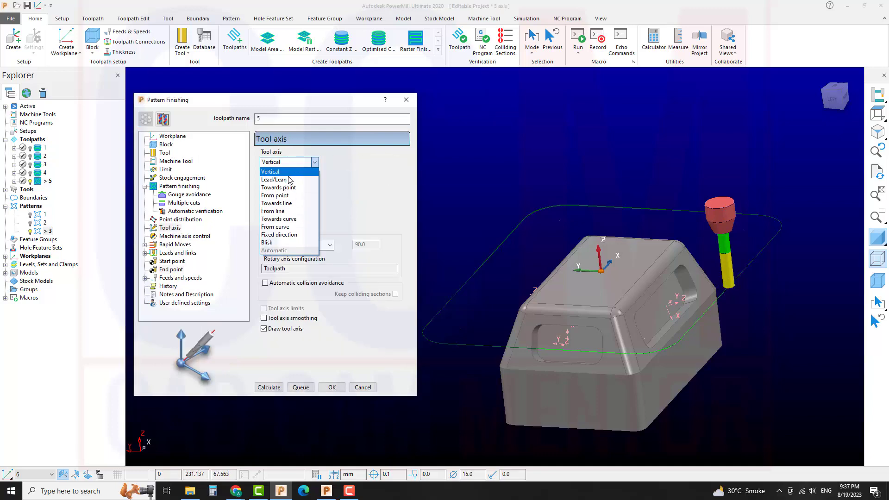
left_click(286, 180)
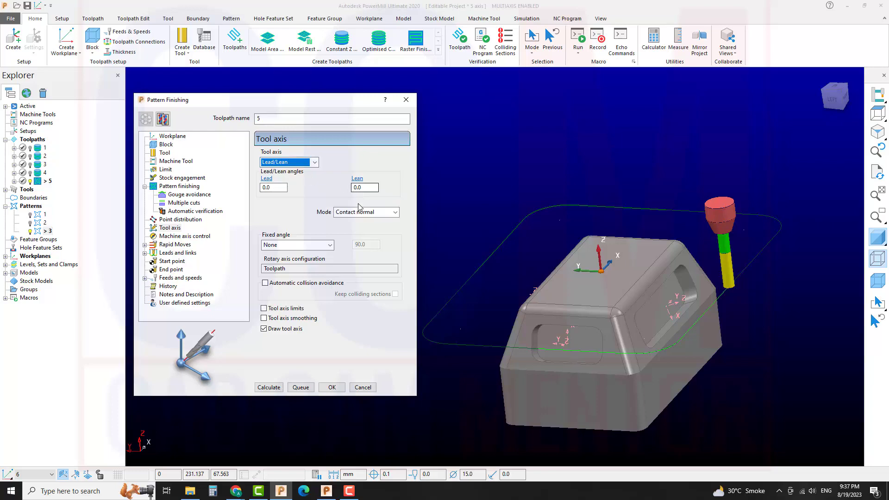
left_click(359, 209)
left_click(359, 230)
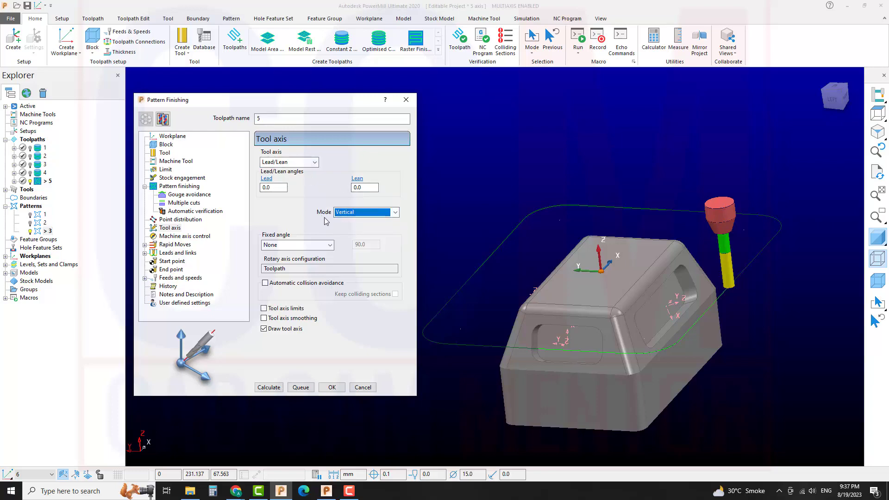
key("shift+Tab")
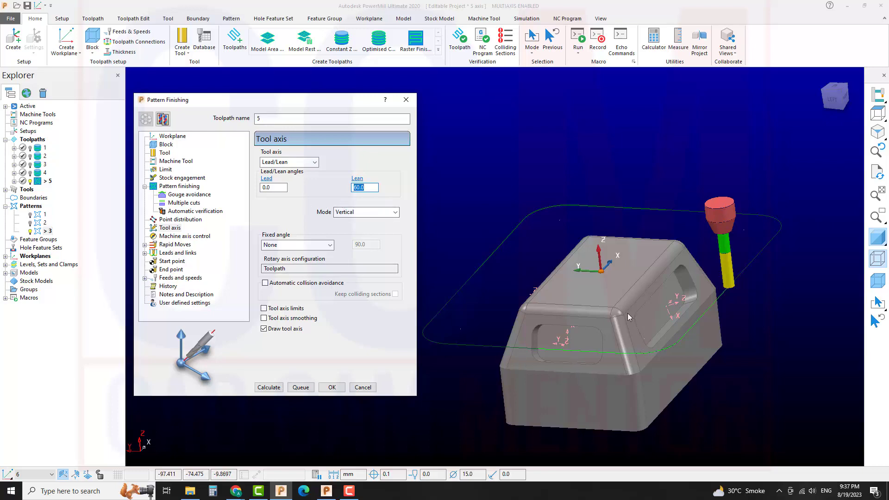
left_click(268, 387)
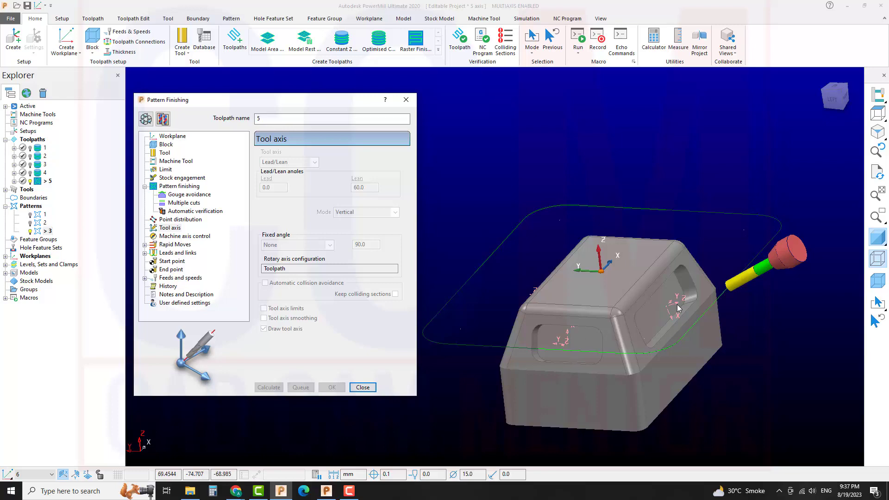
left_click(362, 387)
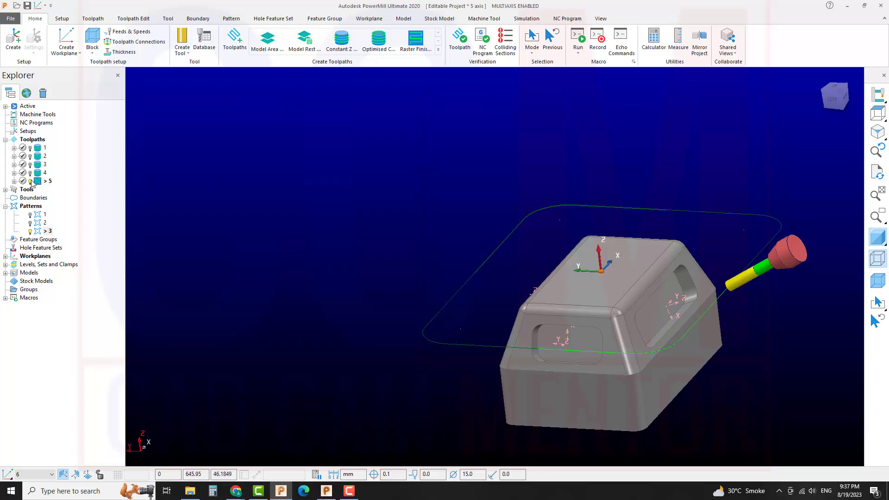
Step: Create another toolpath with the Pattern Finishing strategy from the Finishing category
middle_click_drag(735, 332, 713, 354)
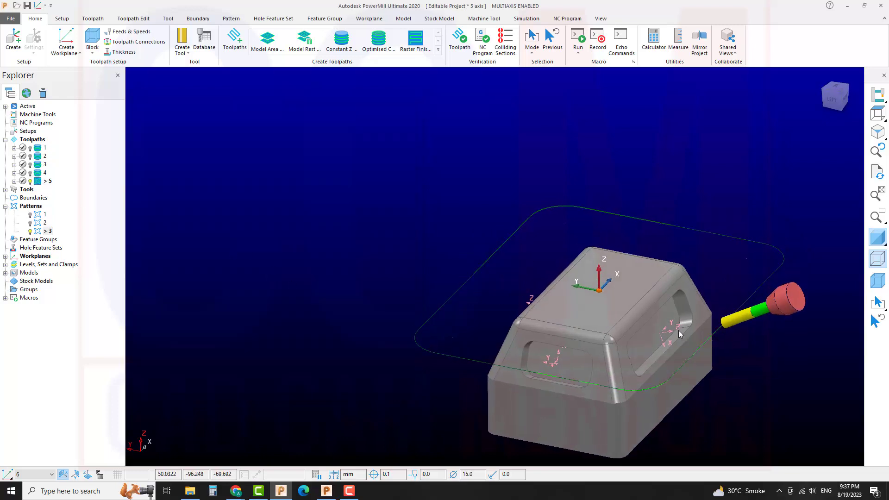
middle_click_drag(519, 333, 478, 288)
middle_click_drag(494, 318, 551, 377, "shift")
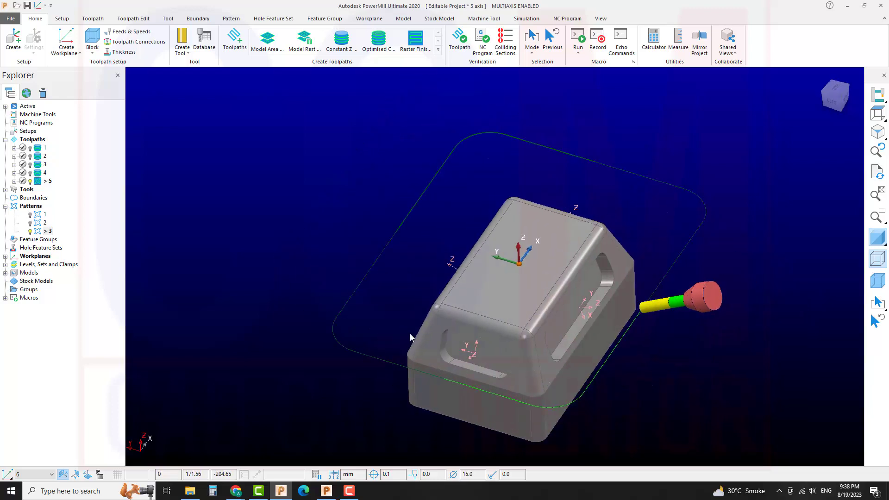
middle_click_drag(495, 369, 474, 388)
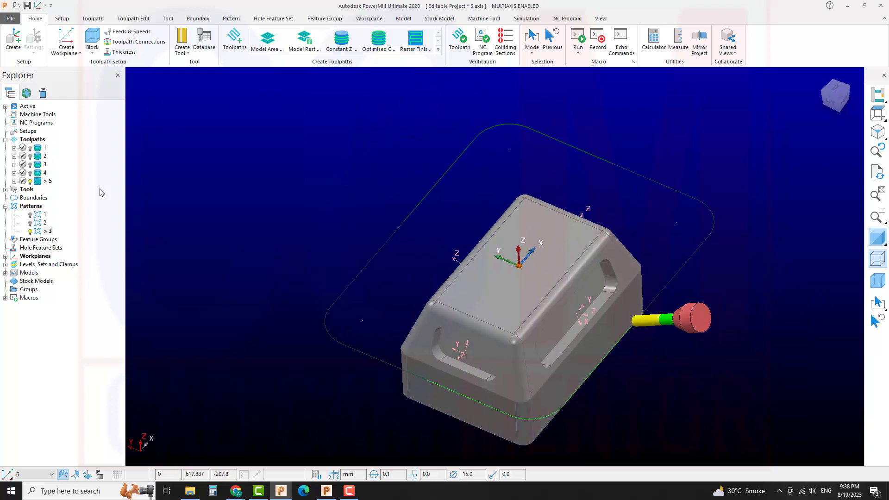
right_click(45, 143)
left_click(70, 161)
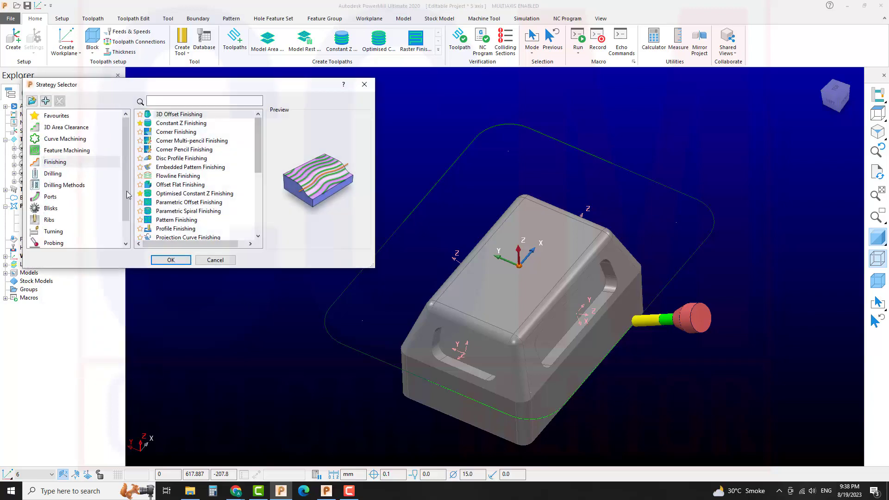
left_click(58, 163)
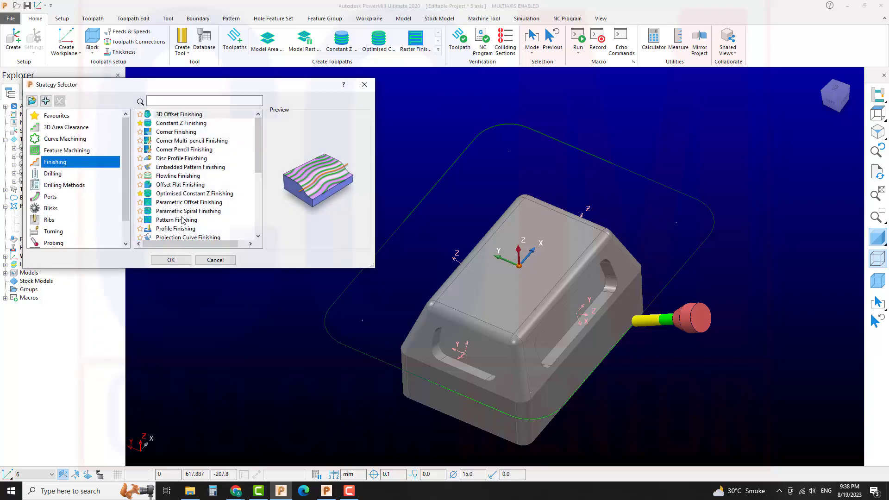
left_click(182, 220)
left_click(170, 259)
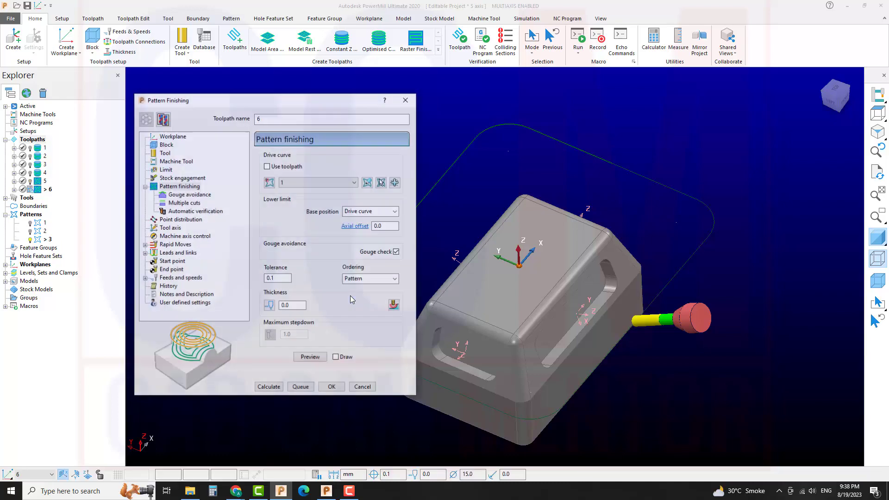
Step: Choose pattern 2 as toolpath 6's drive curve, check the tool axis, start point and end point settings, and calculate it
left_click(304, 183)
left_click(298, 209)
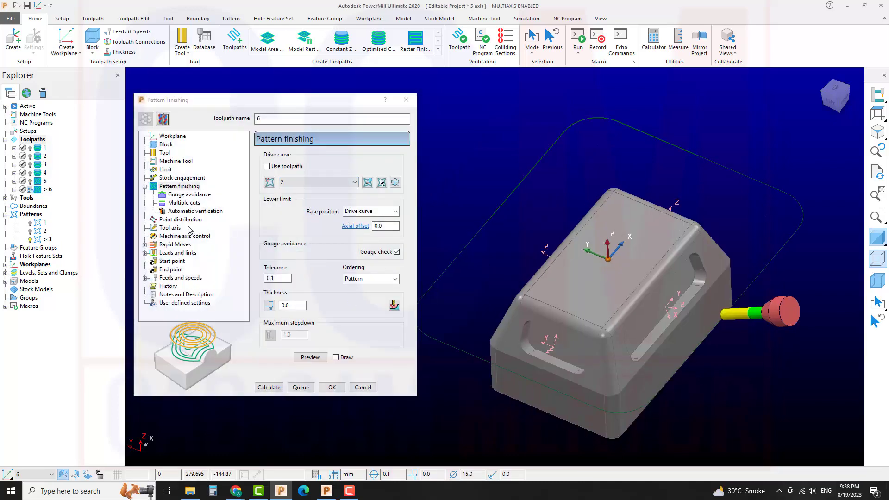
left_click(175, 228)
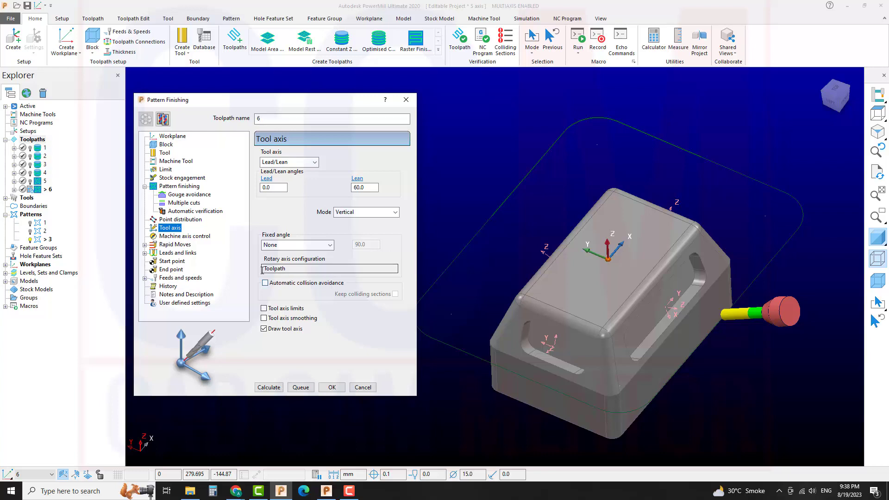
left_click(177, 261)
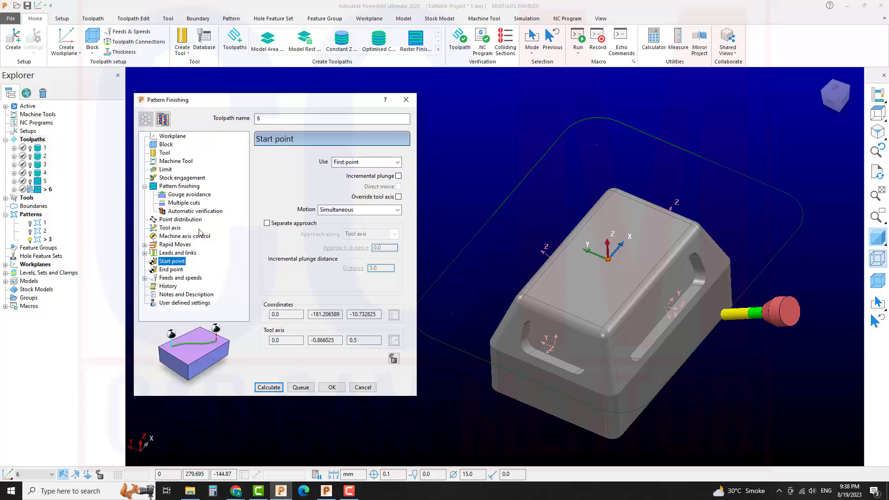
left_click(174, 270)
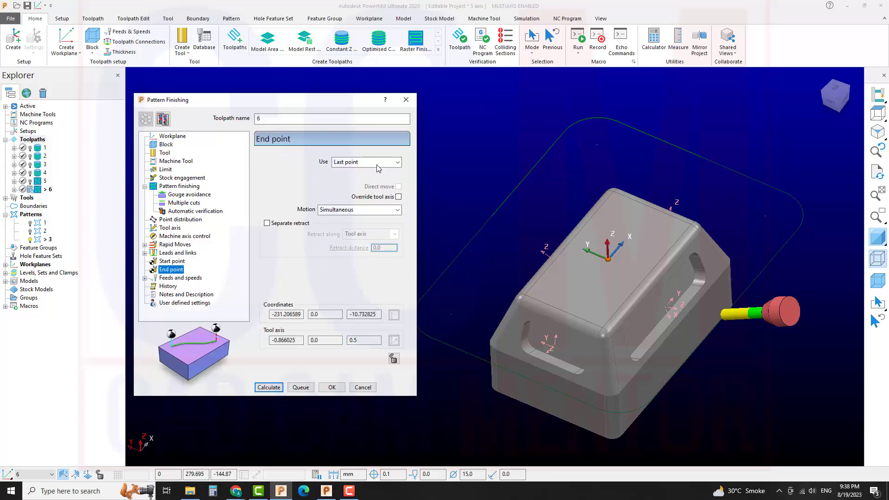
left_click(274, 390)
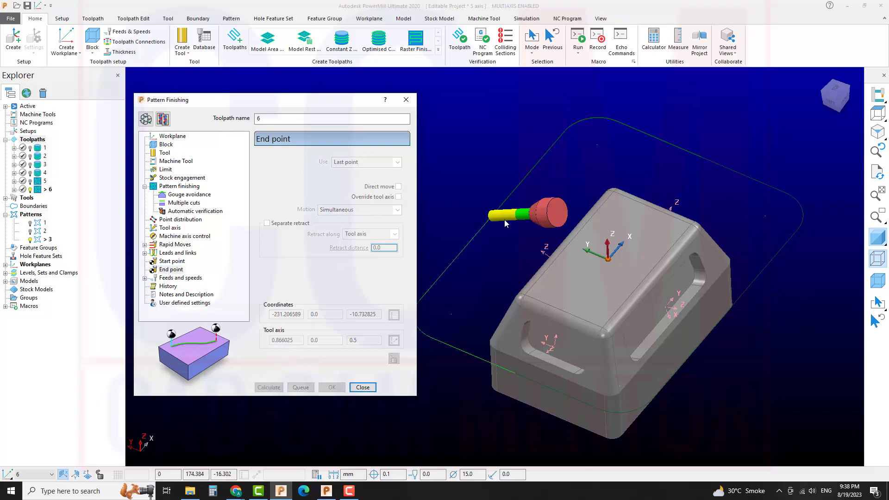
middle_click_drag(638, 290, 670, 277)
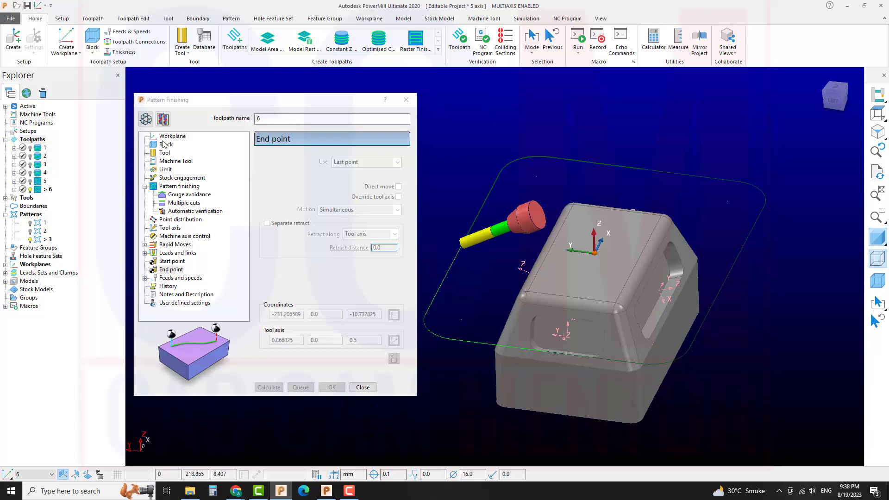
Step: Reopen toolpath 6 for editing, set its tool axis lean angle to -60 degrees, and recalculate it
left_click(146, 119)
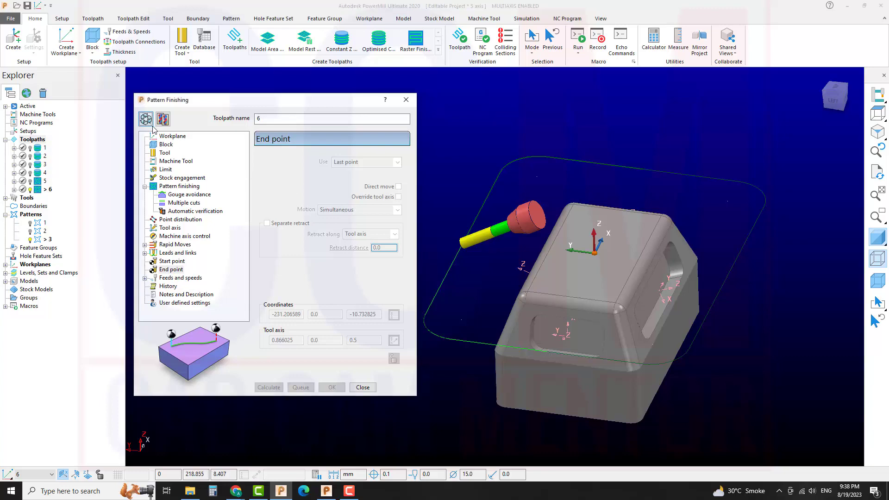
left_click(177, 229)
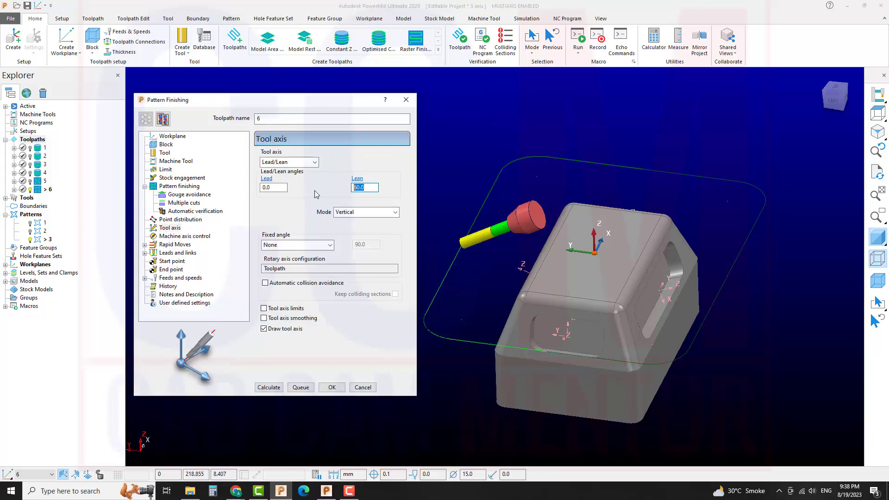
type("-60.0")
key("Return")
left_click(268, 387)
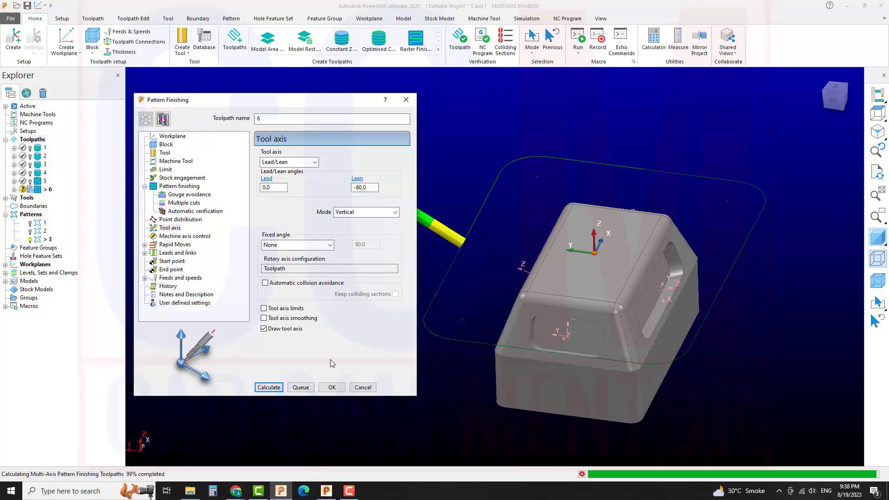
left_click(361, 387)
Step: Create a third corner-linking toolpath using the Pattern Finishing strategy from the Finishing category
right_click(36, 145)
left_click(56, 160)
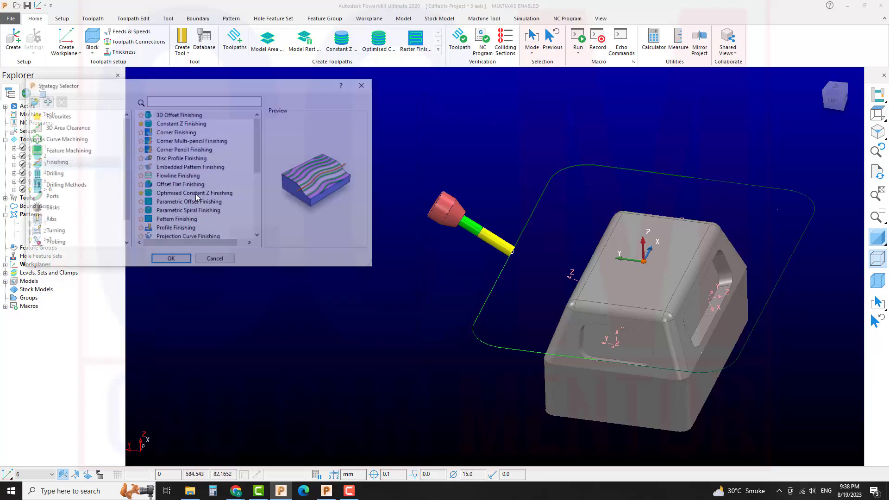
left_click(61, 163)
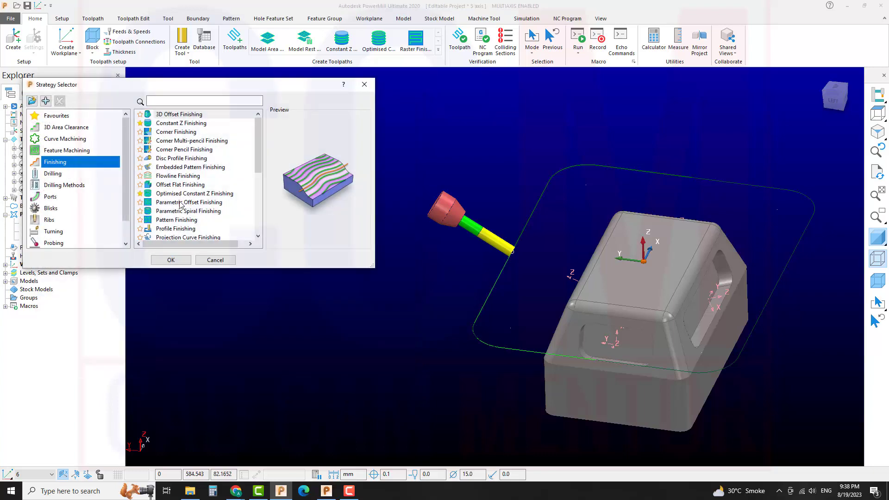
left_click(179, 220)
left_click(171, 260)
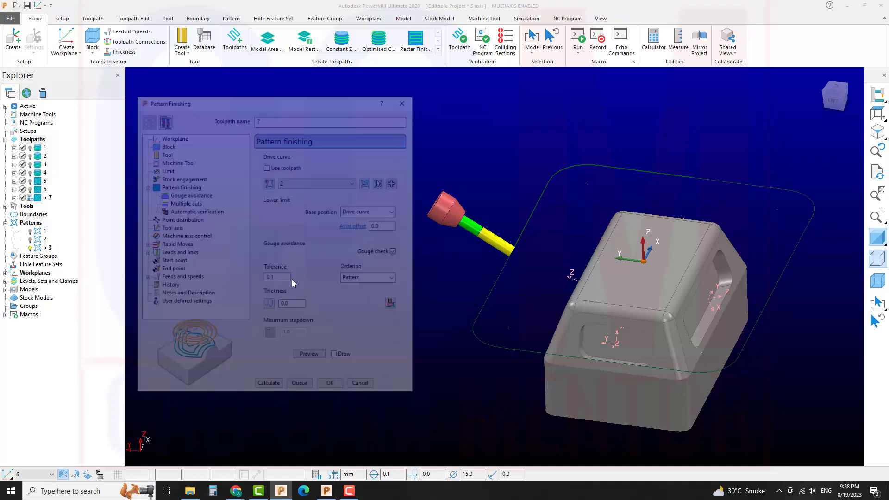
Step: Choose pattern 3 as toolpath 7's drive curve, calculate the toolpath and close its settings
left_click(345, 182)
left_click(299, 218)
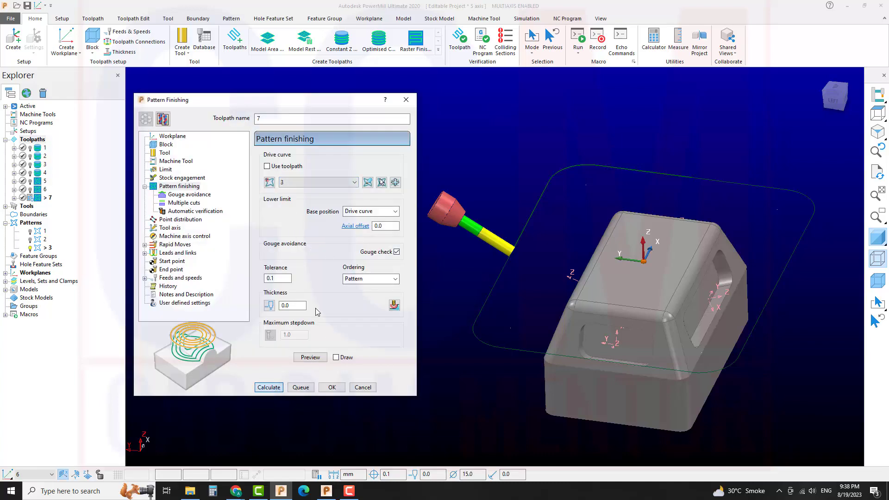
key("Return")
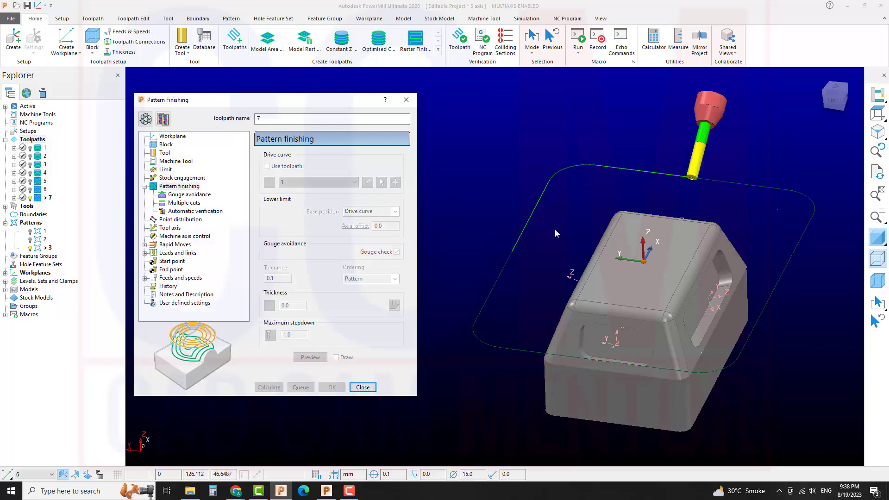
left_click(363, 388)
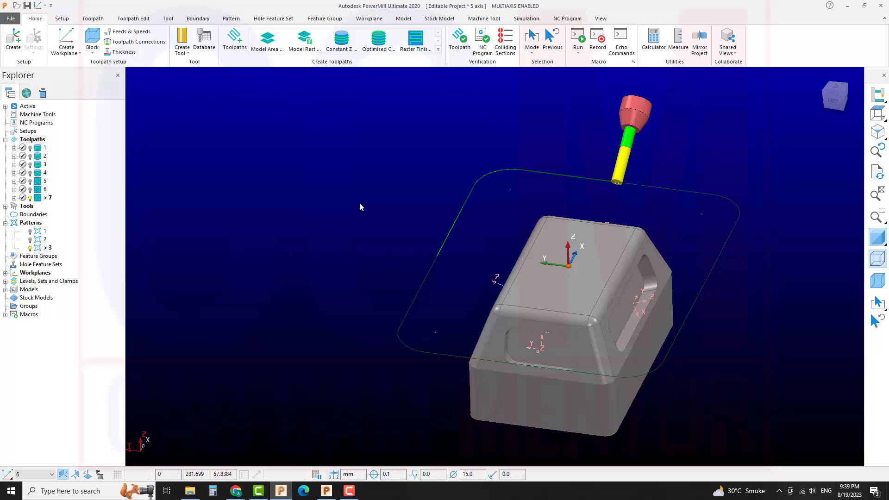
middle_click_drag(401, 217, 496, 220)
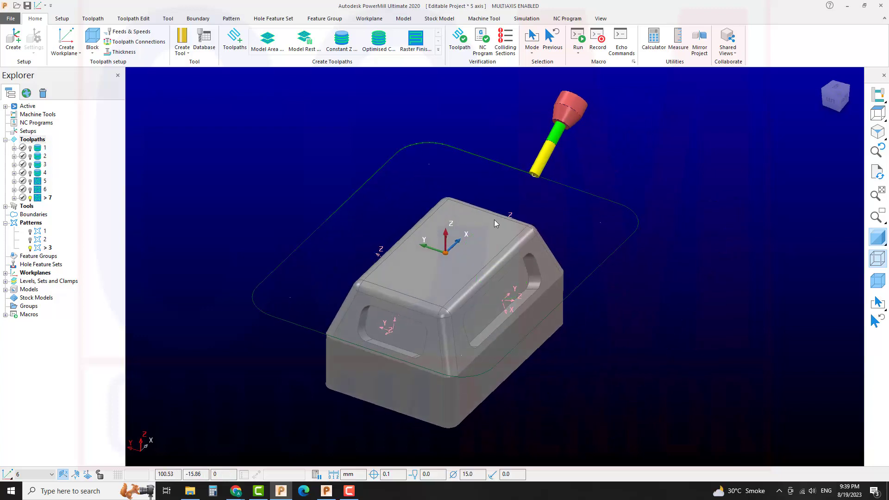
Step: Create an NC program and add all seven toolpaths to it
right_click(43, 126)
left_click(88, 148)
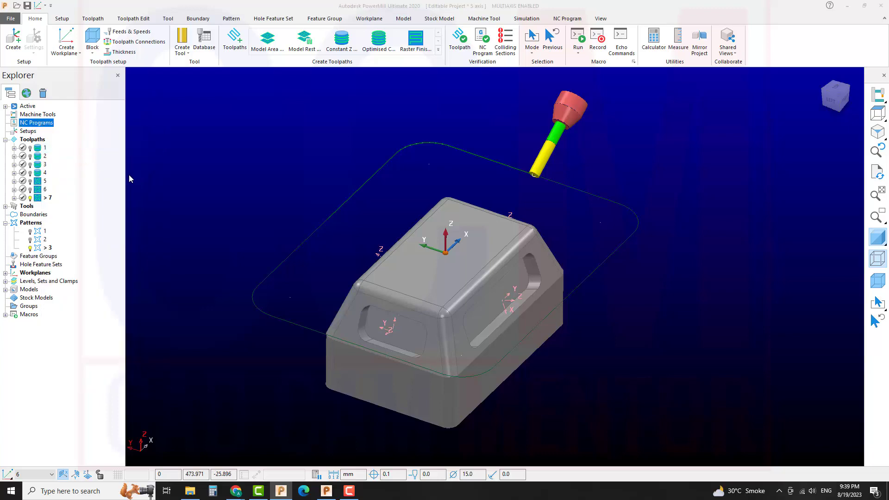
left_click(279, 364)
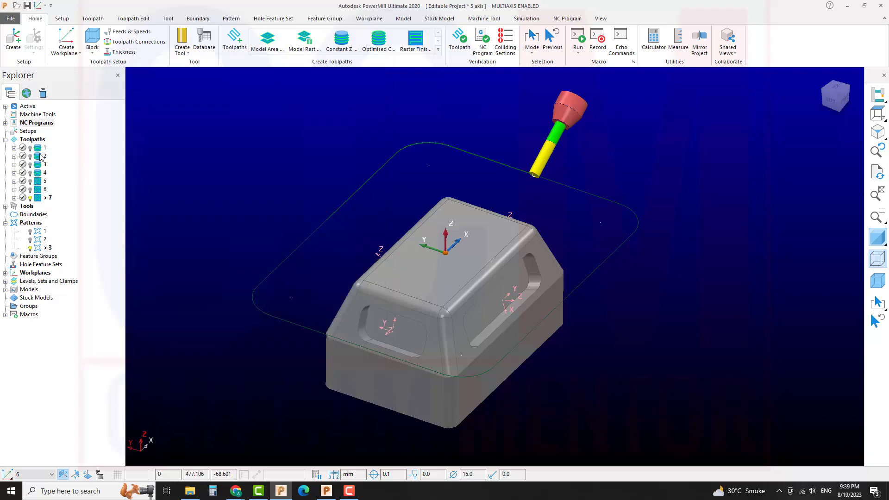
right_click(43, 185)
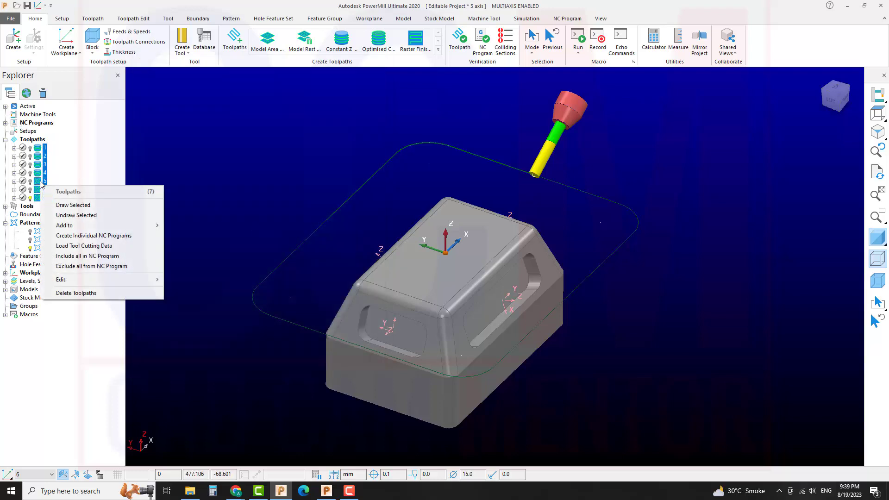
mouse_move(103, 227)
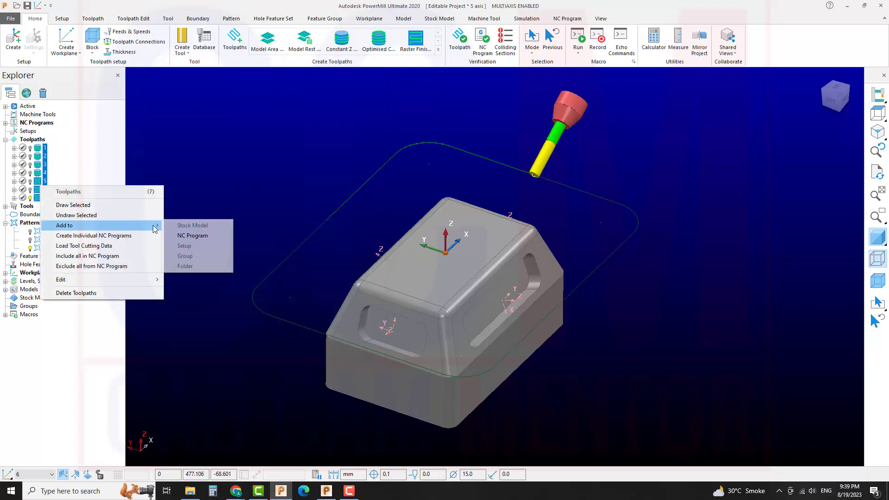
left_click(198, 235)
Step: Draw NC program 1 on the model to review its toolpaths and their order, then hide it again
left_click(6, 122)
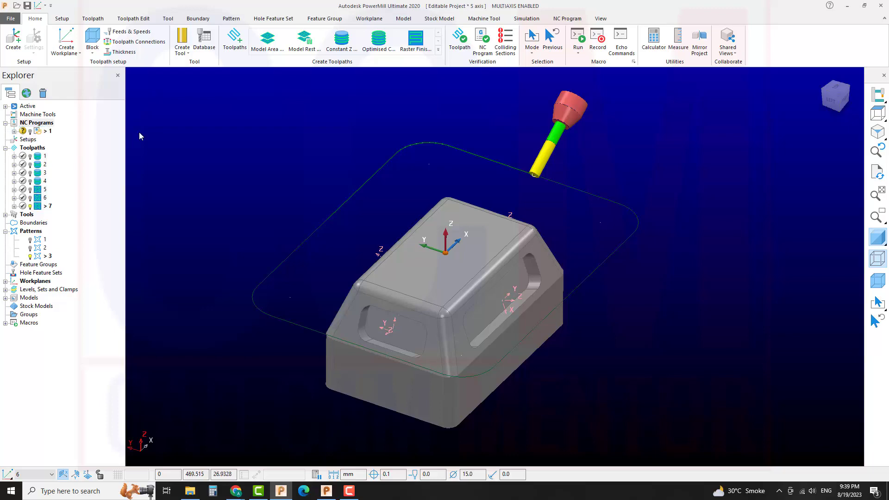
left_click(14, 132)
left_click(31, 133)
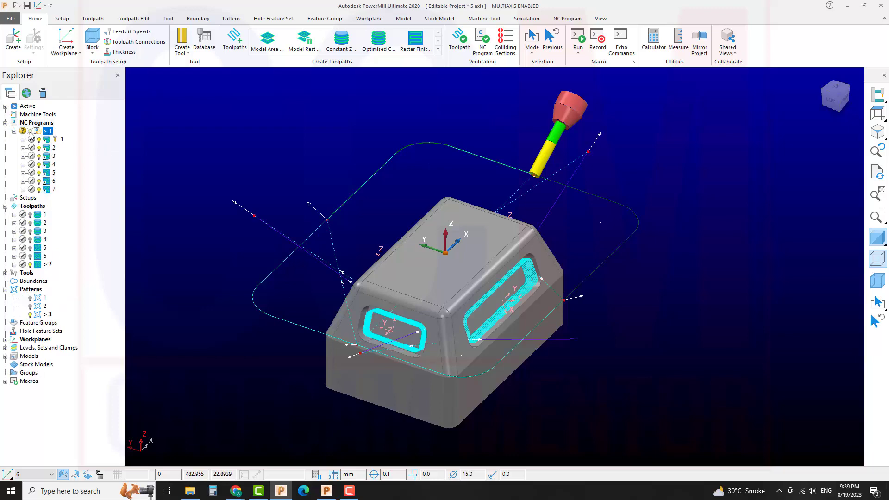
middle_click_drag(495, 298, 424, 209)
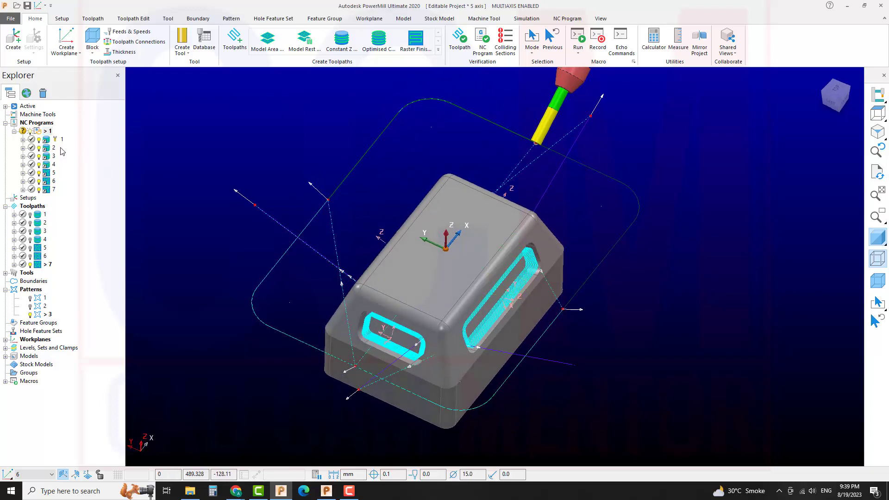
left_click(30, 132)
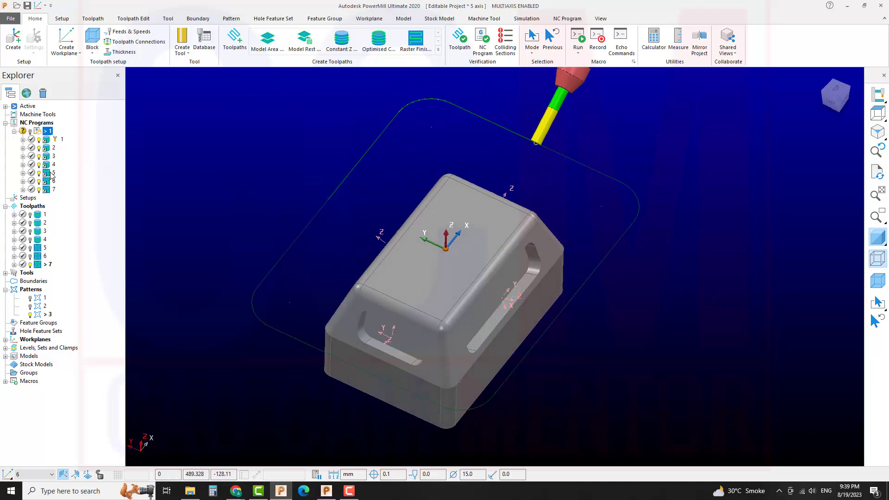
Step: Activate toolpath 5 and delete all NC programs
double_click(40, 250)
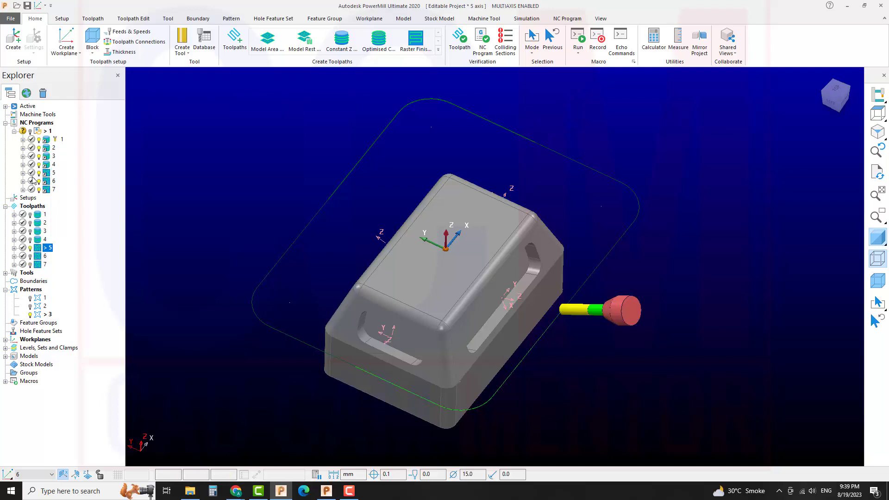
right_click(35, 126)
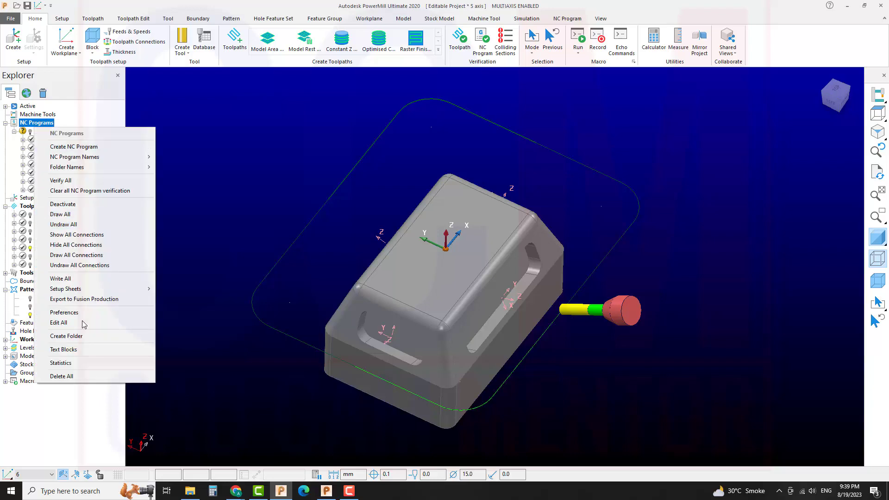
left_click(90, 376)
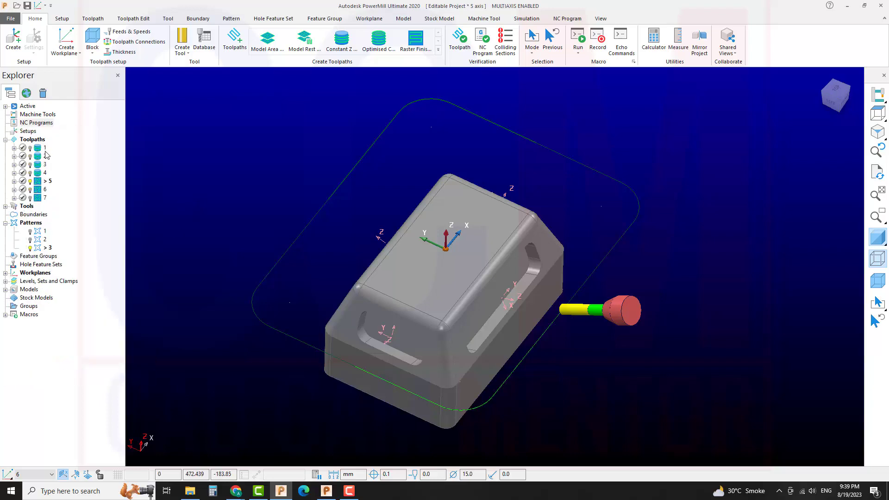
Step: Reorder the toolpaths so each linking toolpath follows its pocket: 1, 5, 2, 6, 3, 7, 4
double_click(45, 148)
middle_click_drag(394, 266, 395, 229, "shift")
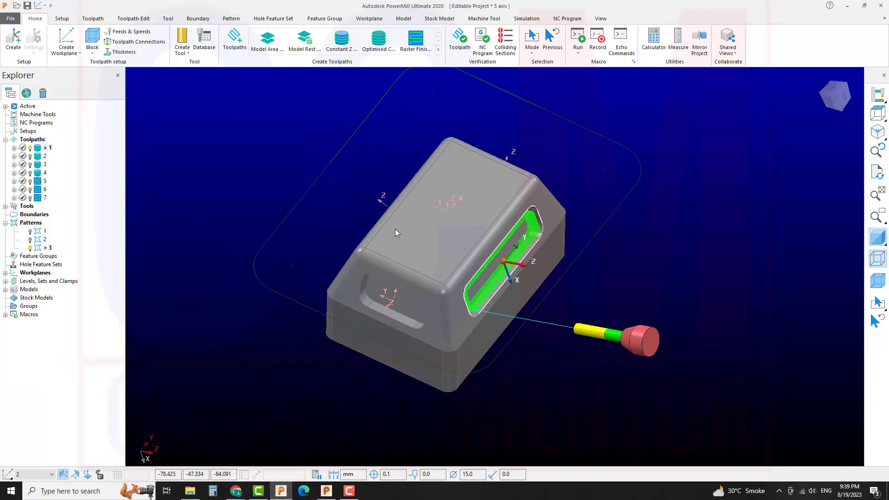
double_click(39, 183)
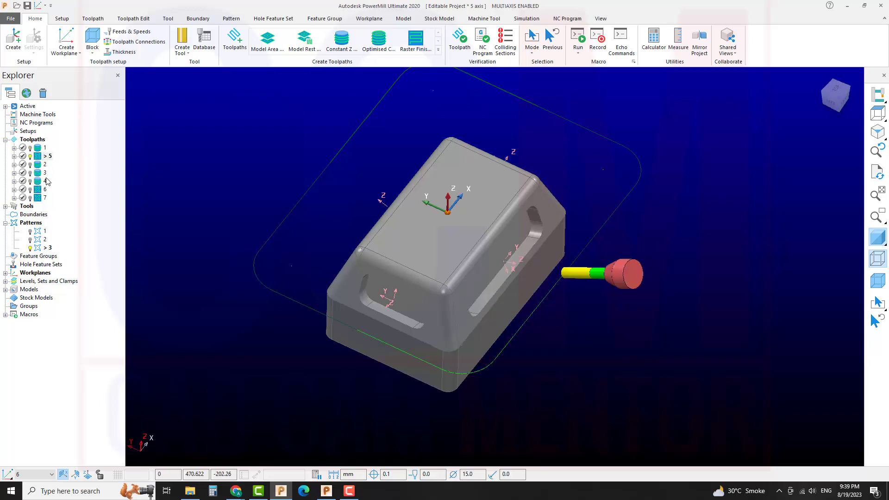
double_click(39, 167)
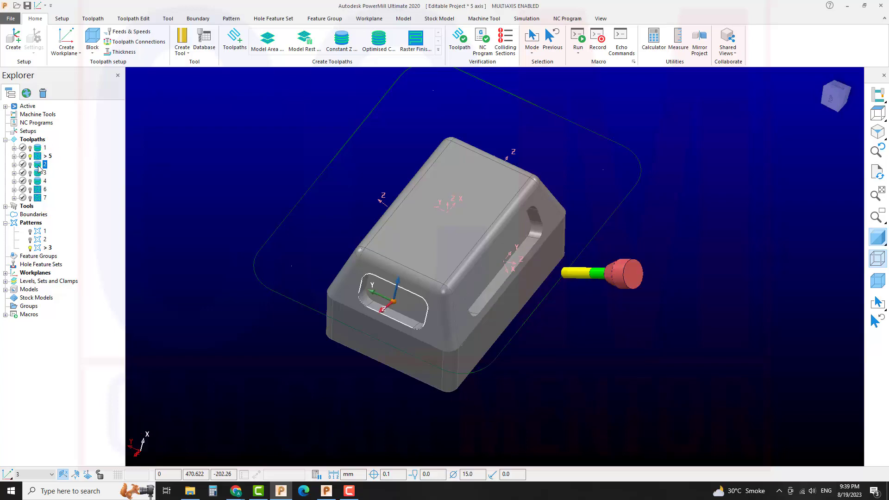
double_click(38, 190)
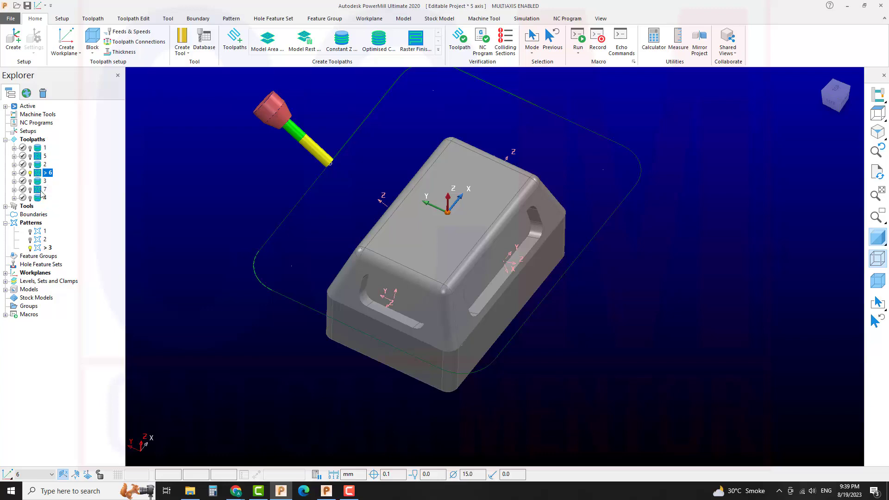
Step: Activate toolpath 1, then toolpath 5, and play toolpath 5's simulation from the start
double_click(40, 149)
double_click(39, 157)
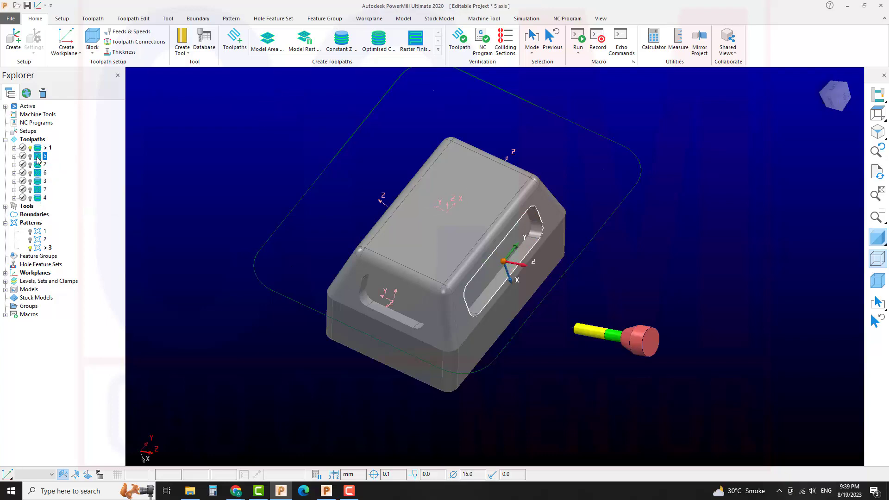
right_click(38, 162)
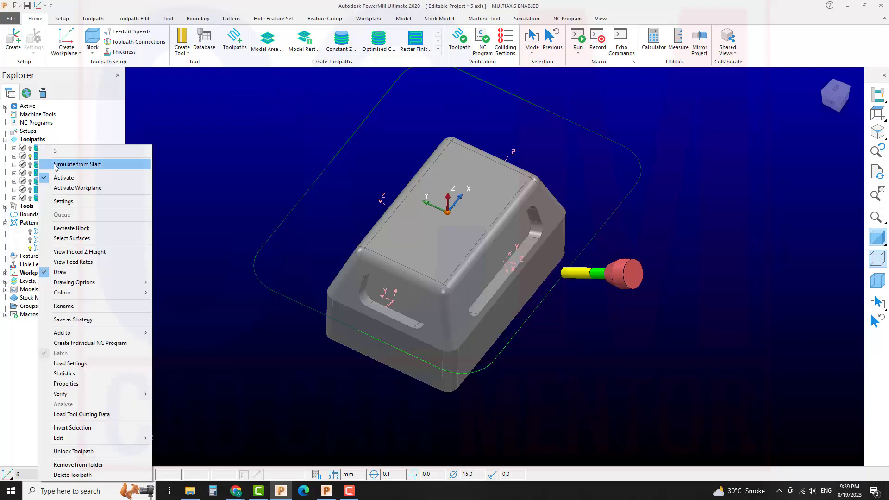
left_click(56, 166)
left_click(194, 38)
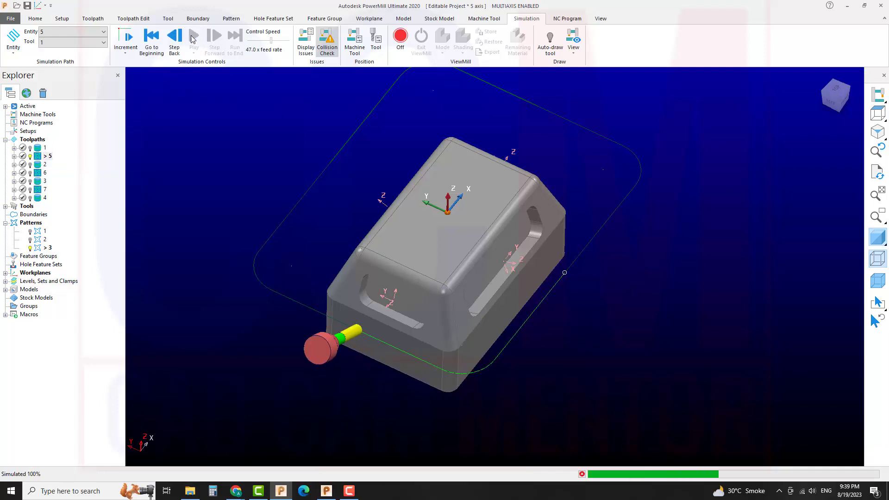
Step: Check toolpath 2, then activate toolpath 6 and reverse its cutting direction by reordering its segments
double_click(38, 165)
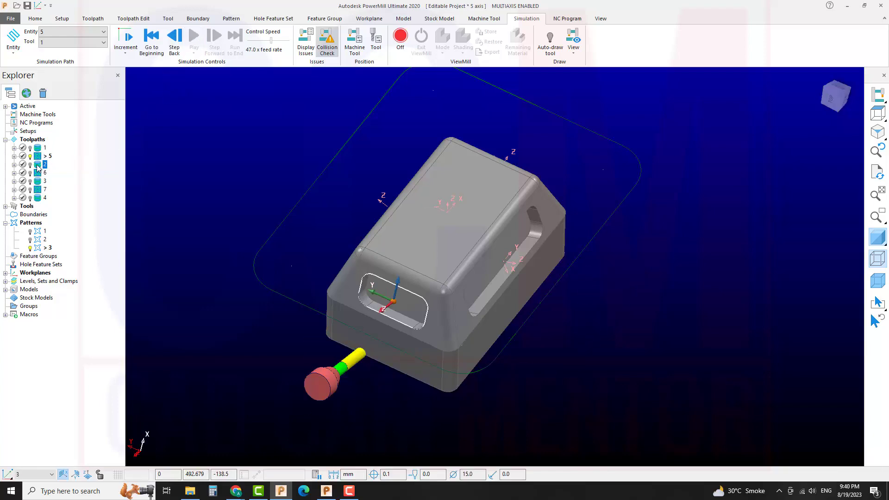
double_click(38, 172)
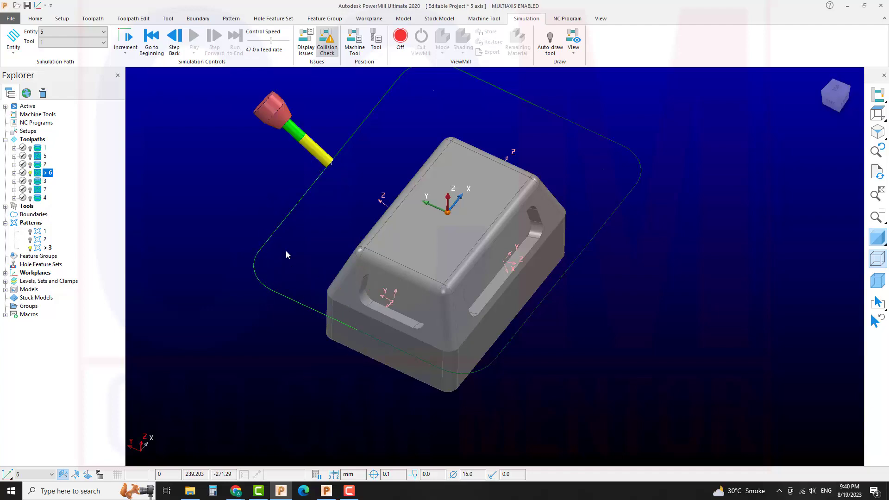
right_click(46, 177)
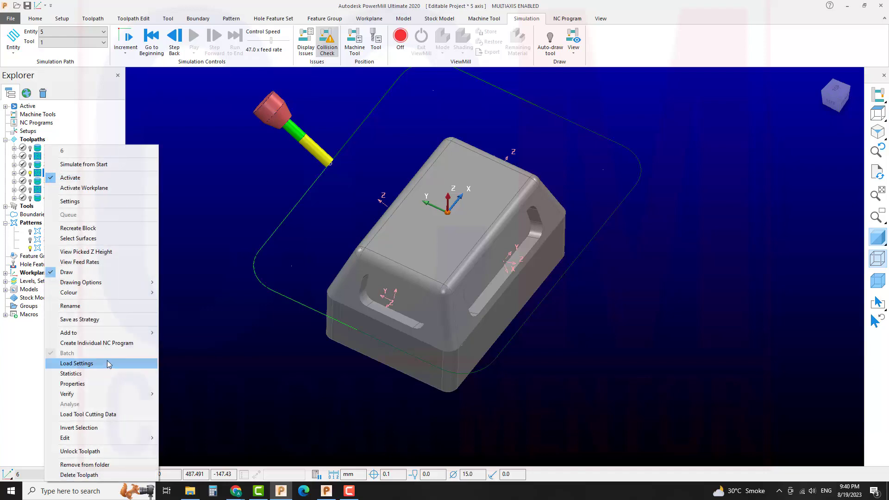
mouse_move(131, 437)
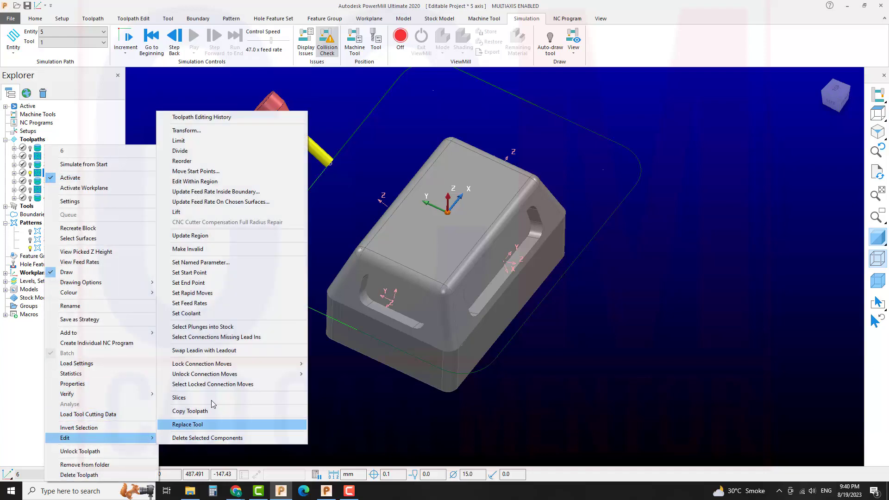
left_click(189, 160)
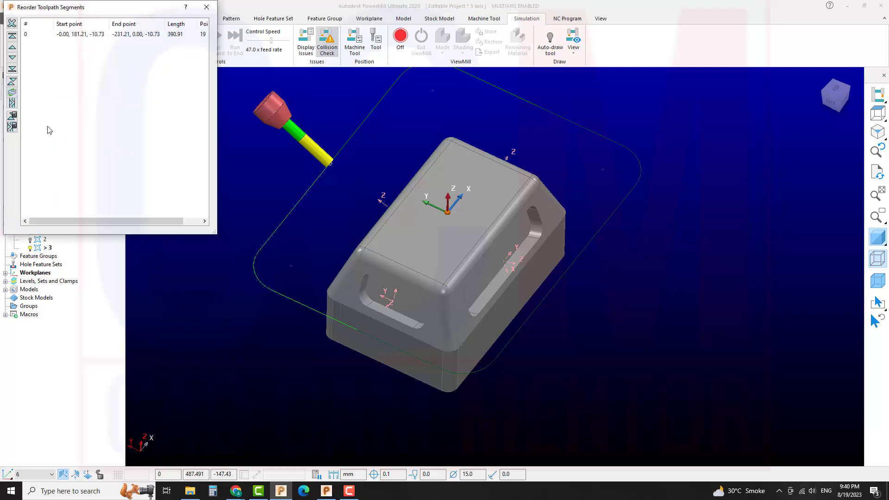
left_click(12, 94)
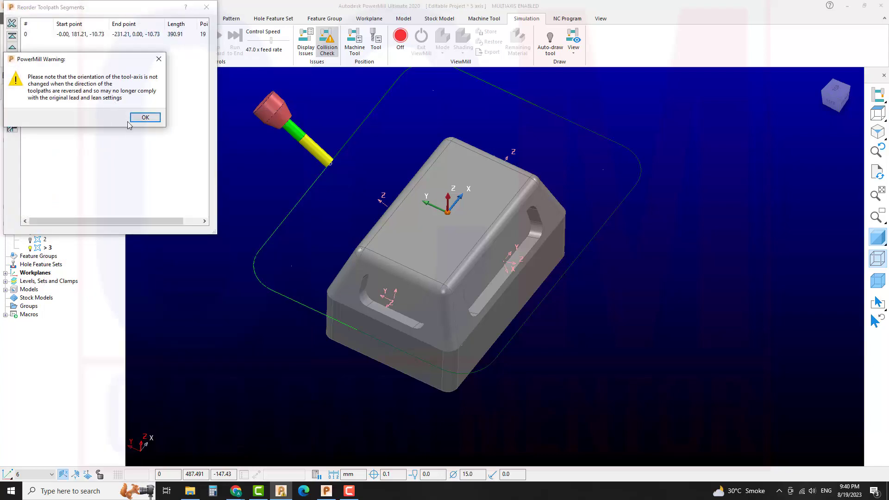
left_click(145, 118)
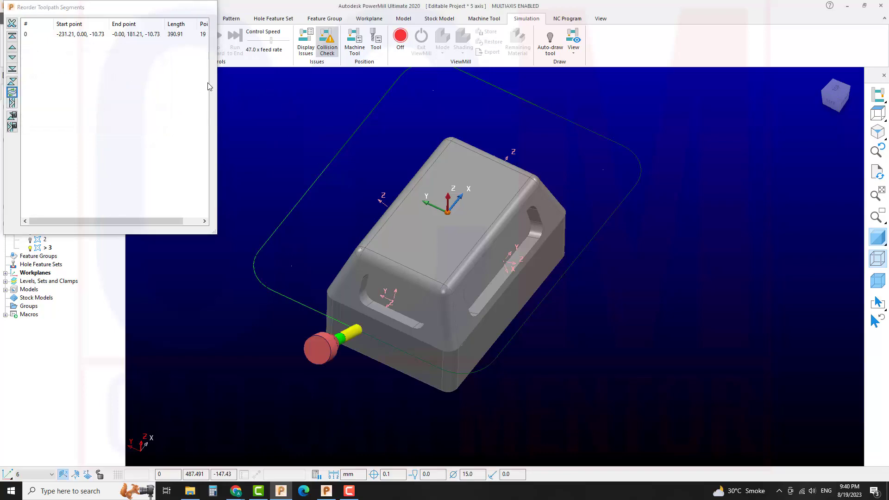
left_click(207, 7)
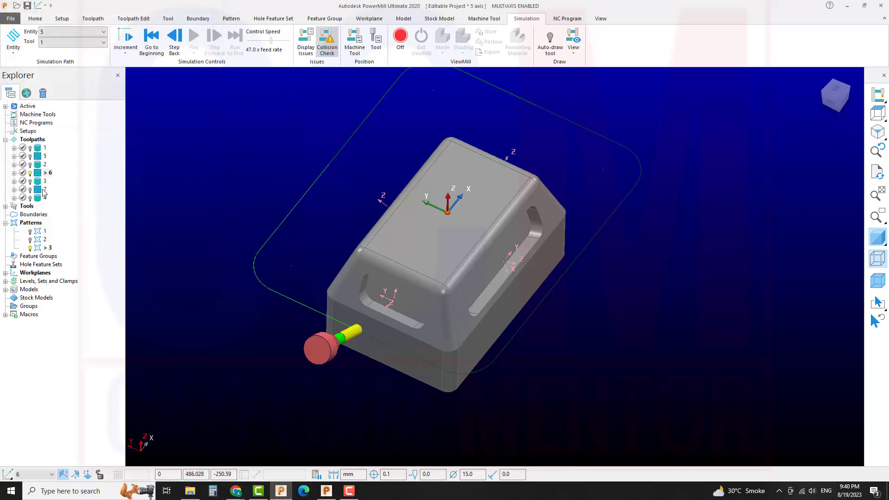
Step: Simulate toolpath 6 from the start to check the direction of its tool motion
right_click(41, 173)
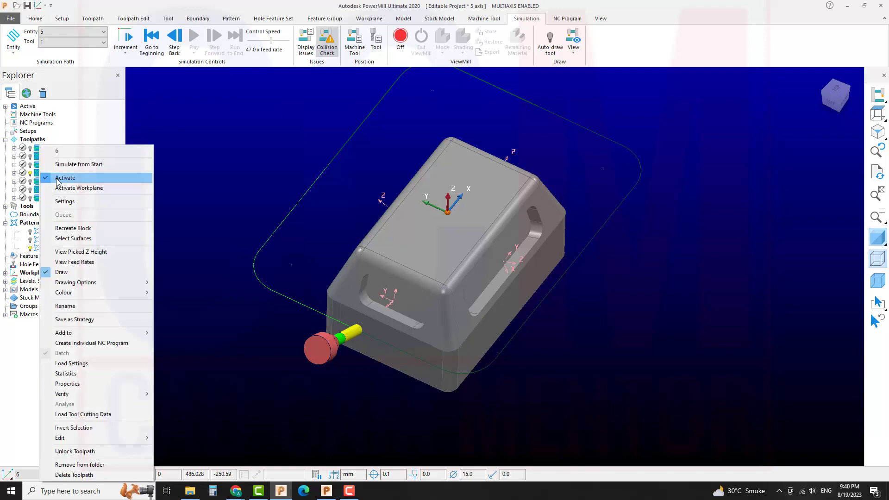
left_click(79, 164)
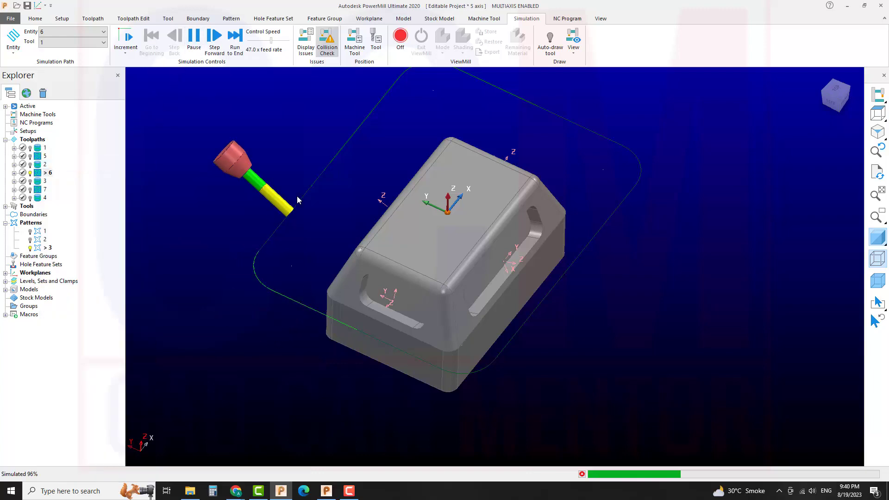
middle_click_drag(364, 164, 373, 239, "shift")
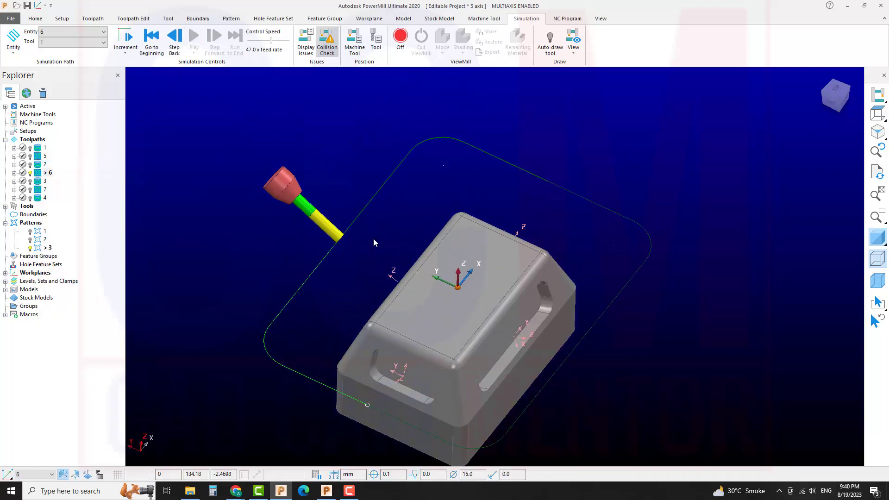
Step: Activate toolpath 7 and reverse its cutting direction by reordering its segments
double_click(37, 190)
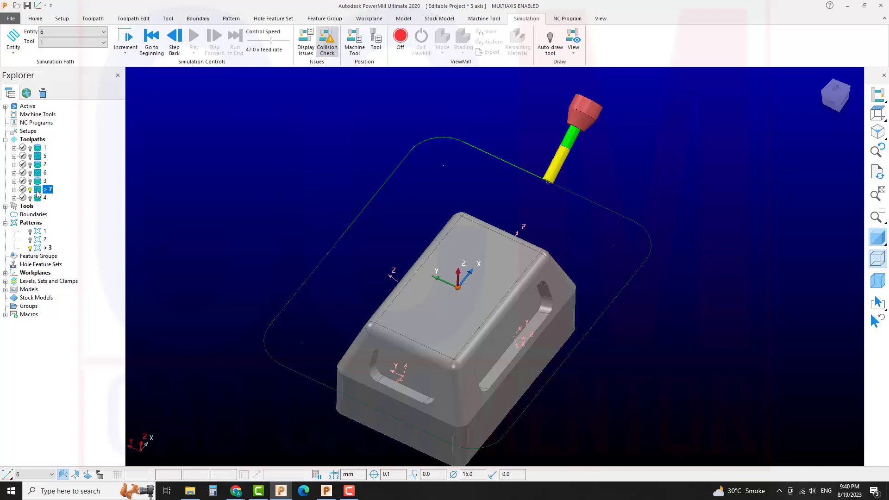
right_click(38, 193)
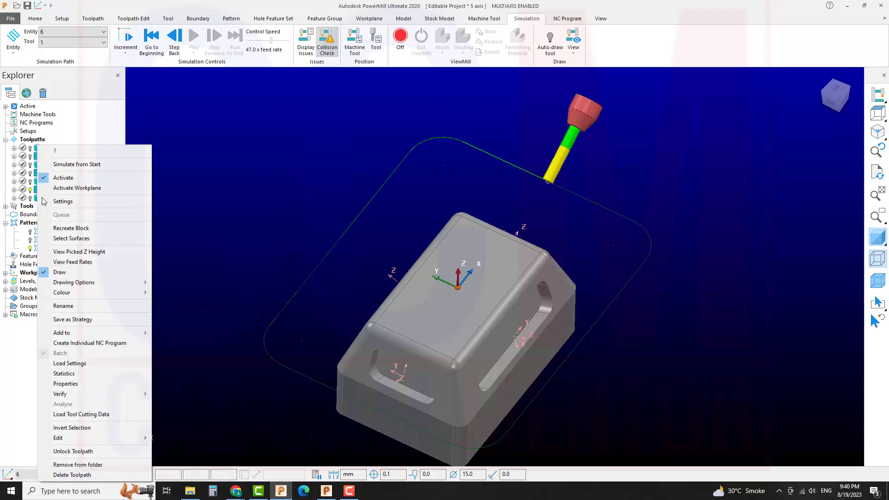
mouse_move(119, 438)
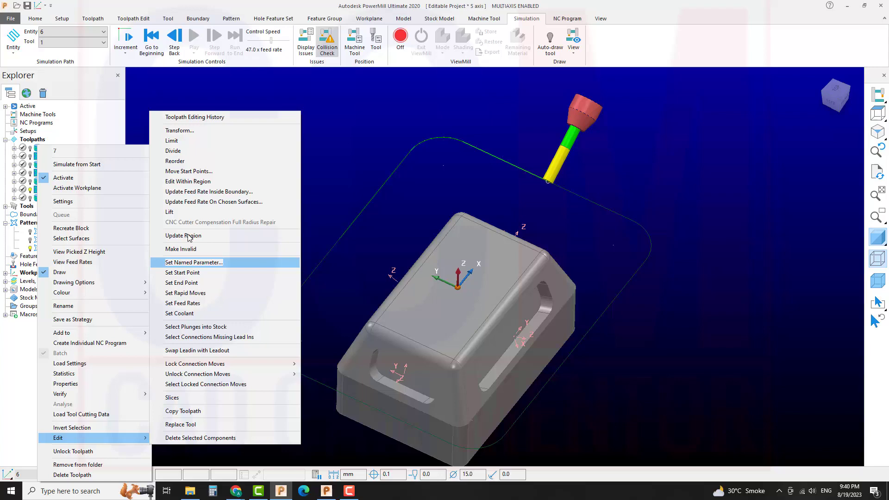
left_click(179, 162)
left_click(12, 92)
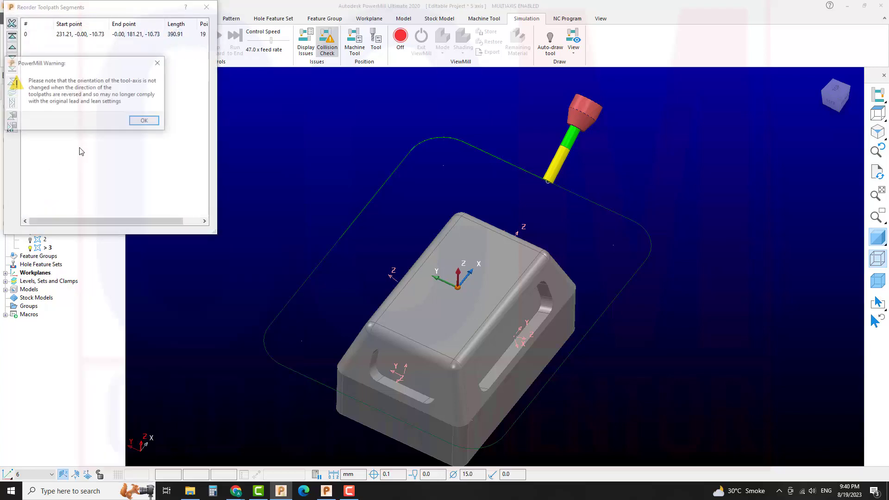
left_click(146, 122)
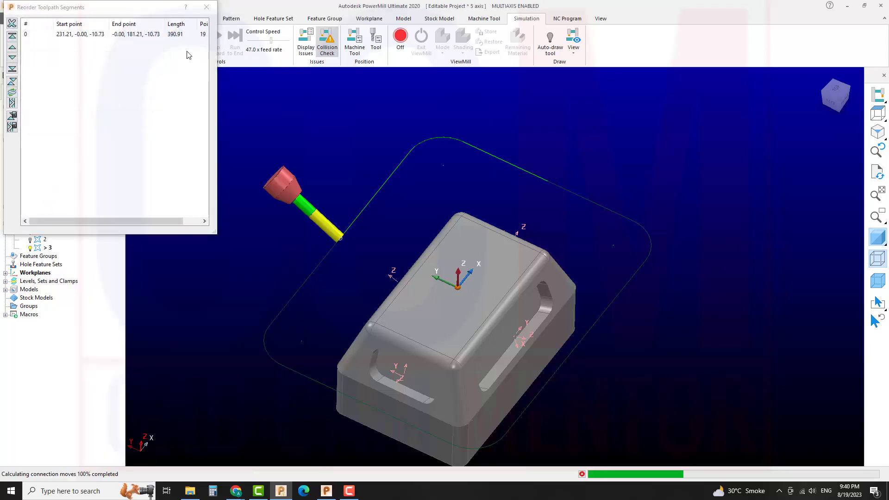
left_click(206, 7)
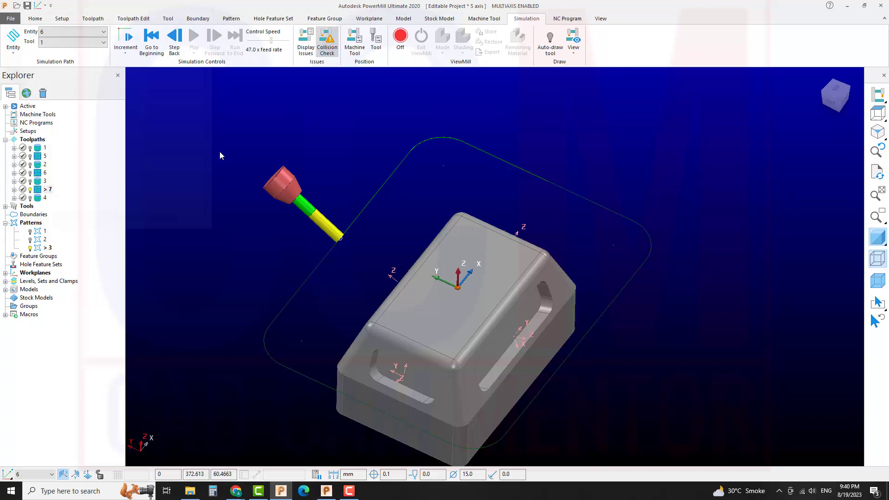
Step: Create an NC program containing all seven toolpaths in order and draw its connections in the view
right_click(50, 127)
left_click(70, 145)
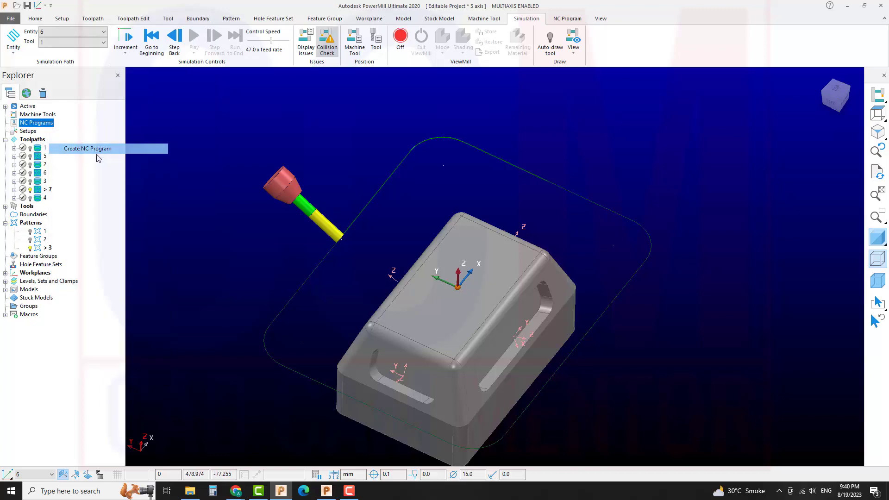
left_click(281, 365)
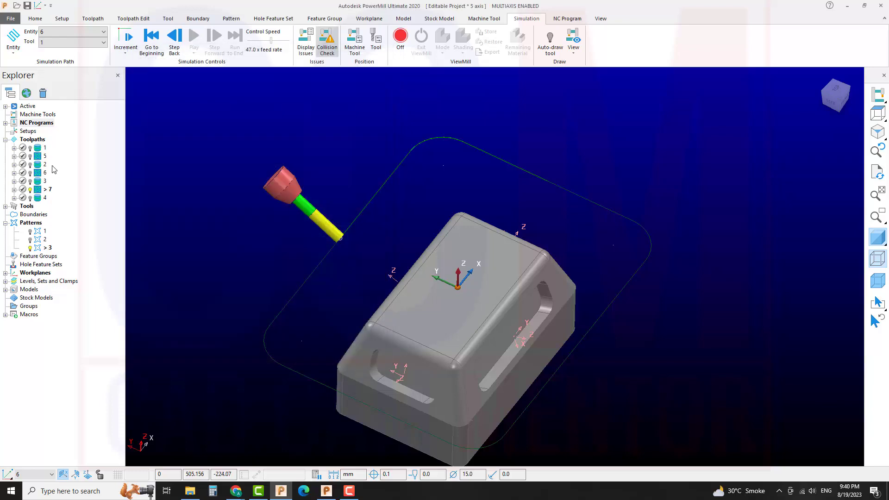
right_click(43, 186)
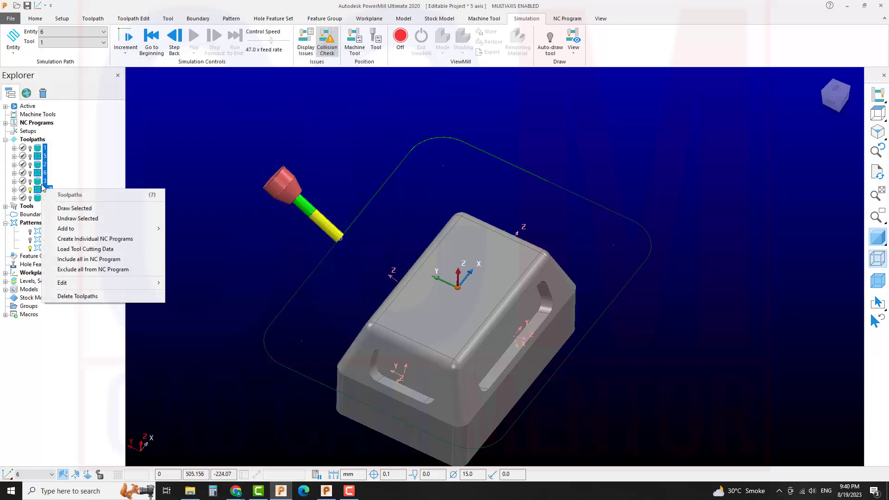
mouse_move(102, 229)
left_click(202, 240)
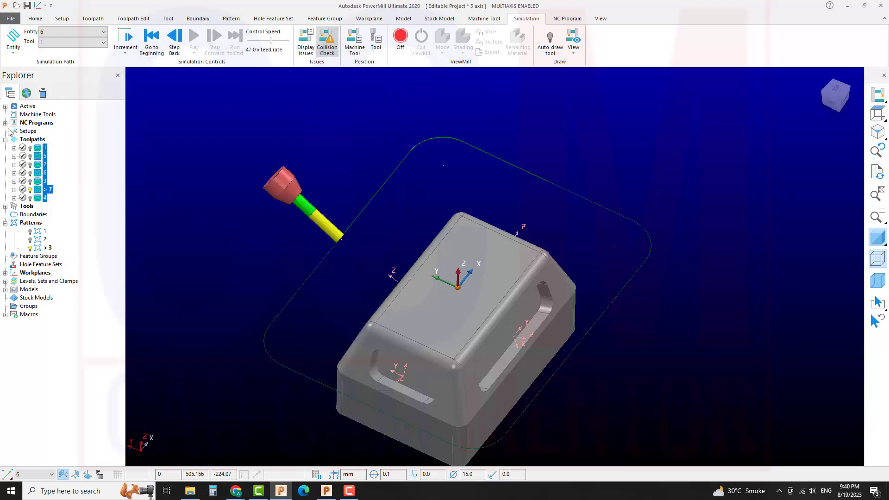
left_click(30, 131)
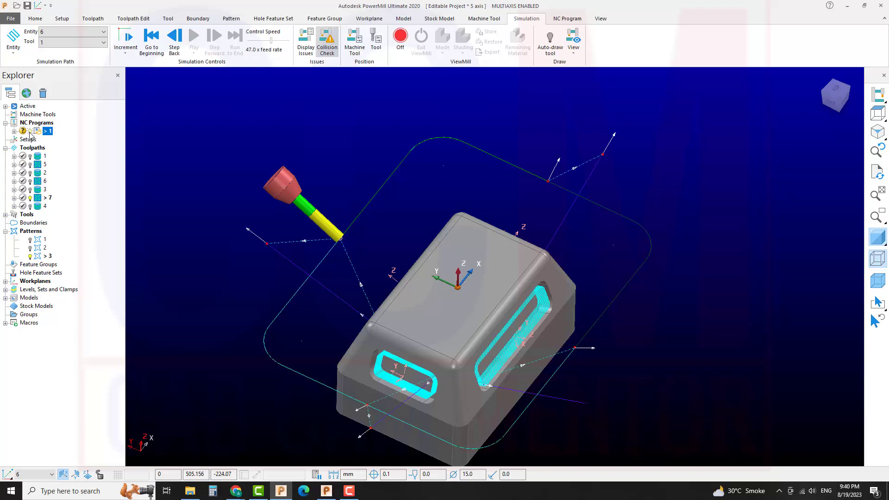
Step: Simulate the NC program from the start, raising the playback speed to 62.0 x feed rate, and check the moves between pockets
middle_click_drag(394, 278, 462, 282)
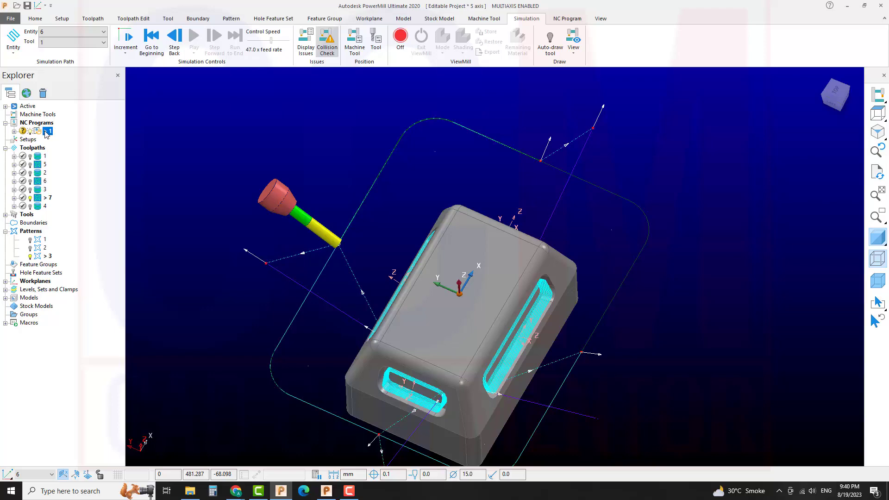
right_click(46, 134)
left_click(68, 140)
left_click(194, 37)
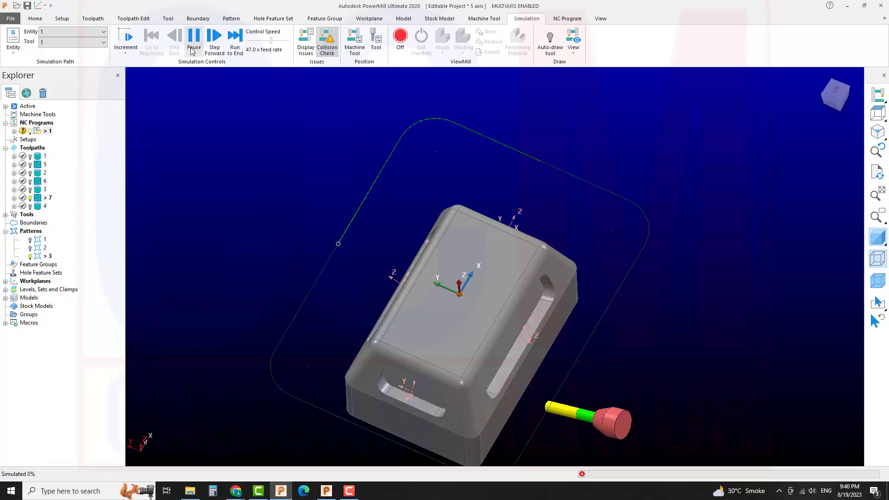
middle_click_drag(492, 343, 480, 296, "shift")
scroll(476, 275, "up", 2)
scroll(475, 275, "down", 2)
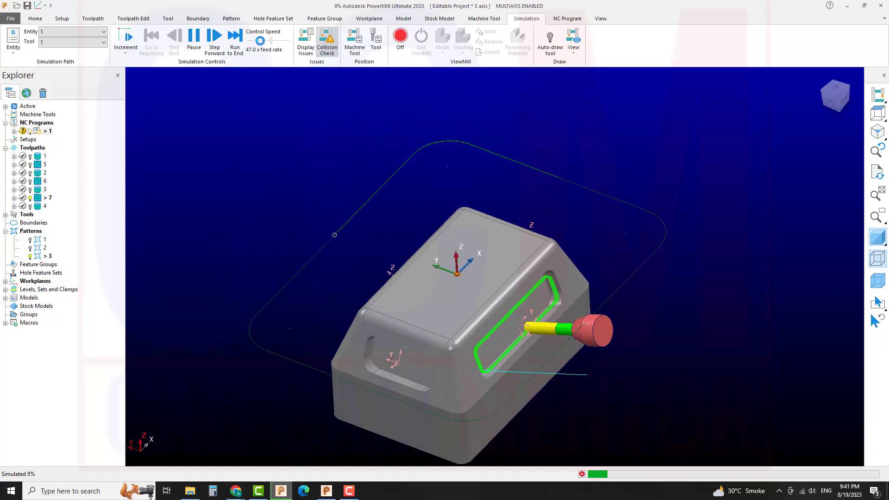
left_click_drag(270, 41, 275, 41)
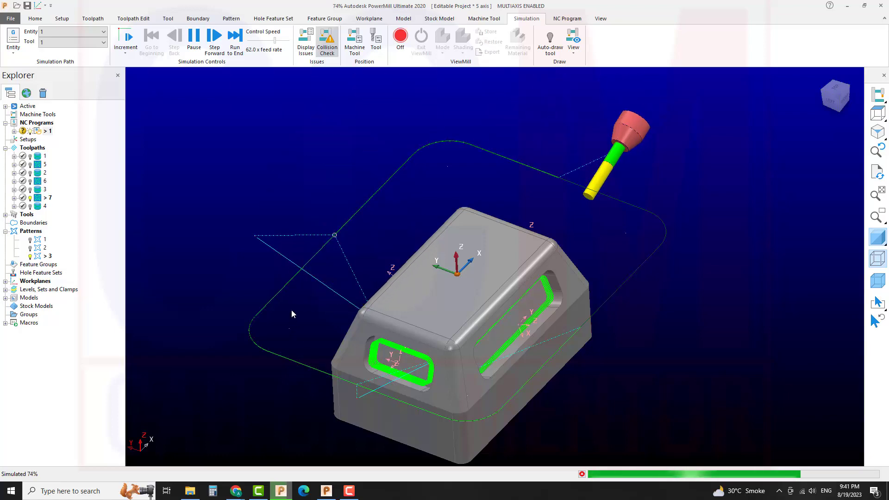
middle_click_drag(628, 359, 585, 340)
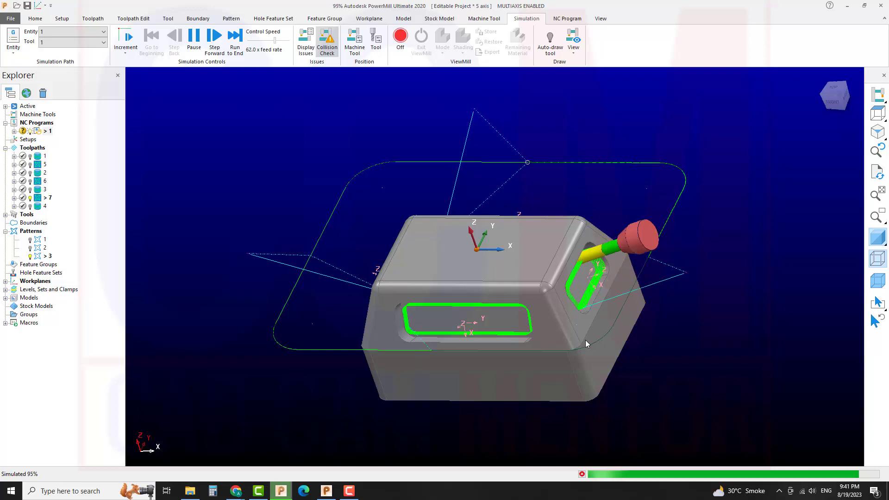
left_click(878, 132)
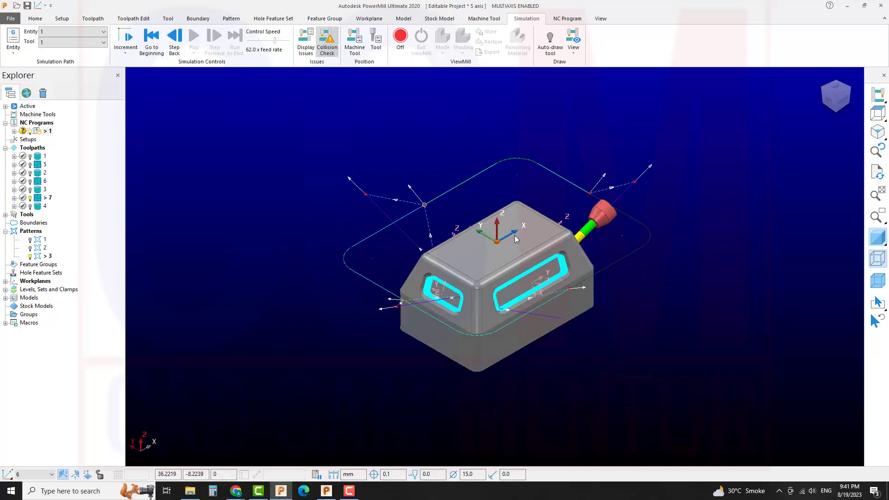
Step: Import the fidiaK211 machine tool from the MachineData folder in the examples
right_click(41, 116)
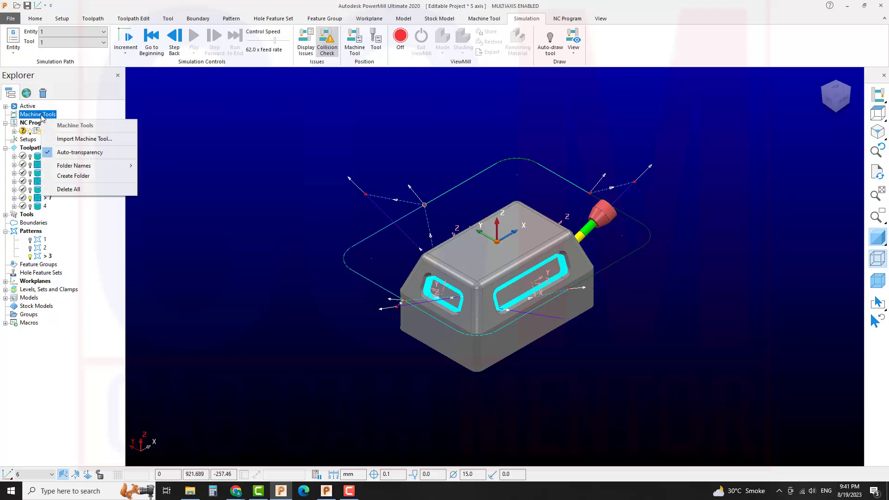
left_click(70, 138)
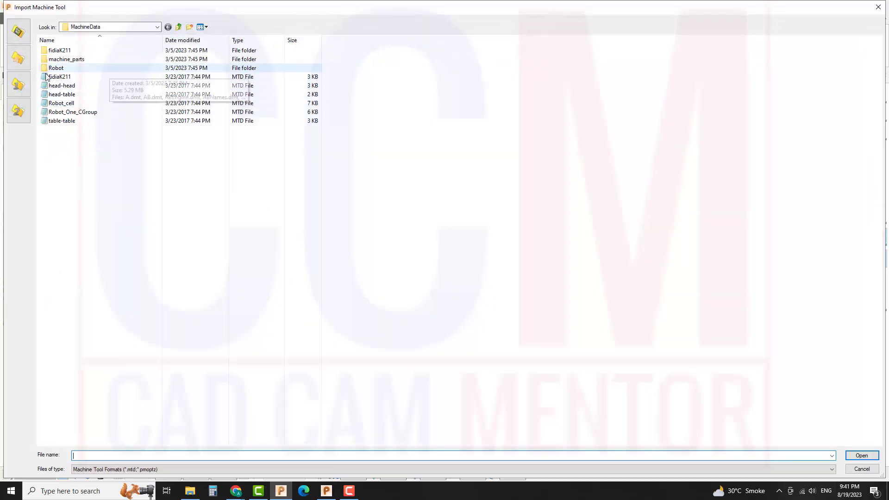
left_click(24, 88)
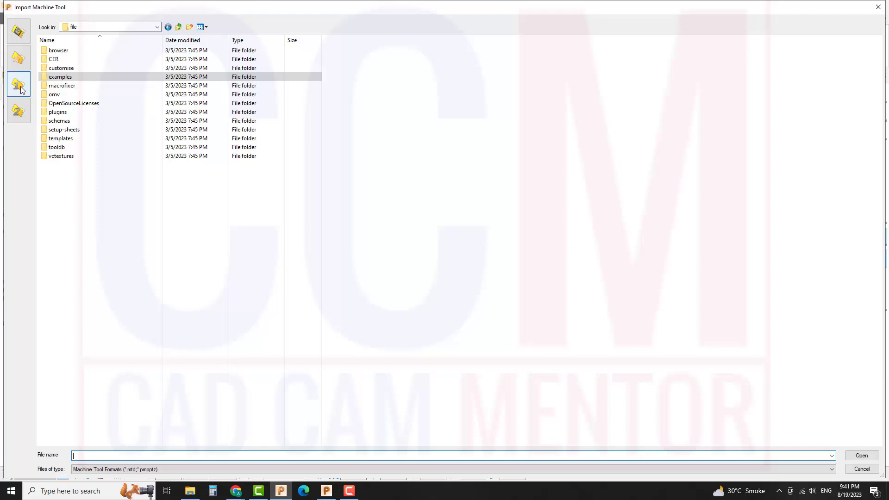
double_click(62, 76)
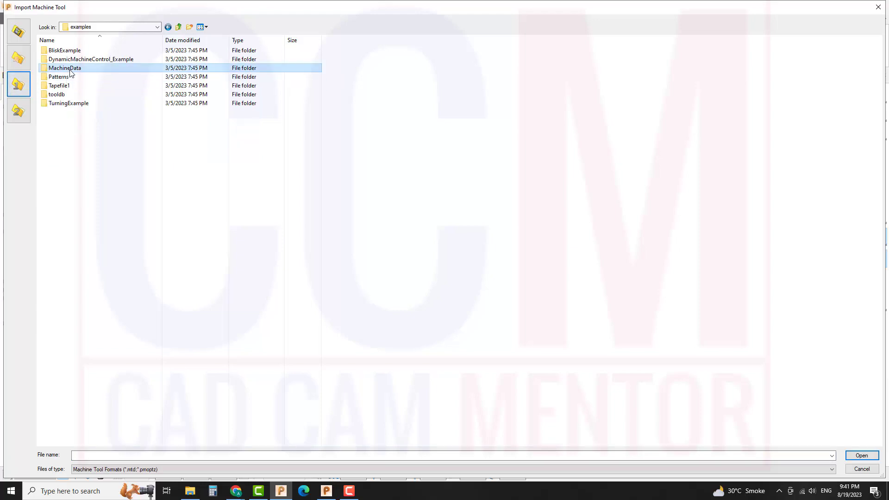
double_click(69, 69)
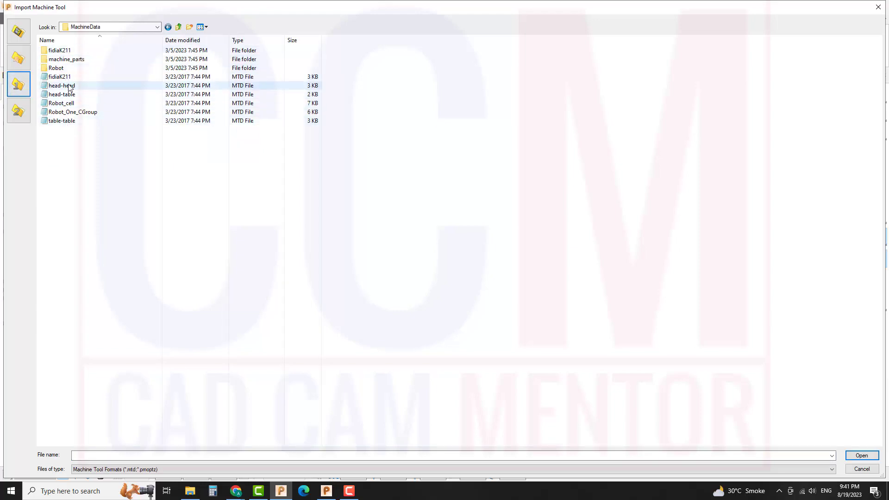
double_click(59, 76)
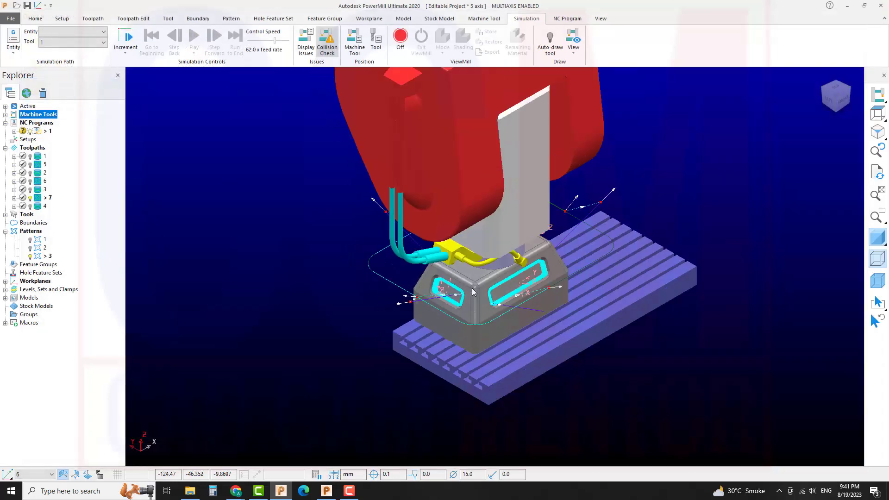
Step: Load the NC program's simulation at its start and inspect the part's placement on the machine table and the head's position
scroll(473, 292, "down", 2)
scroll(472, 292, "up", 4)
right_click(50, 131)
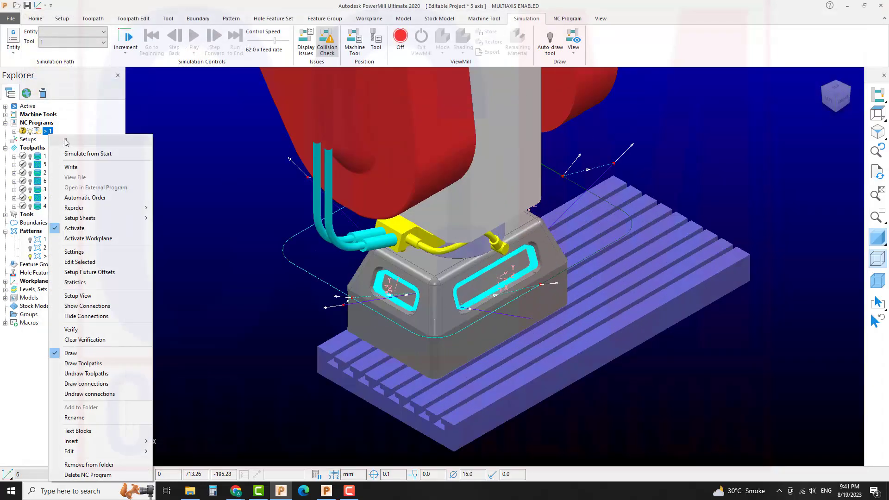
left_click(69, 153)
scroll(389, 241, "down", 3)
middle_click_drag(389, 240, 452, 252)
scroll(427, 217, "up", 2)
scroll(427, 252, "up", 2)
middle_click_drag(452, 252, 463, 278)
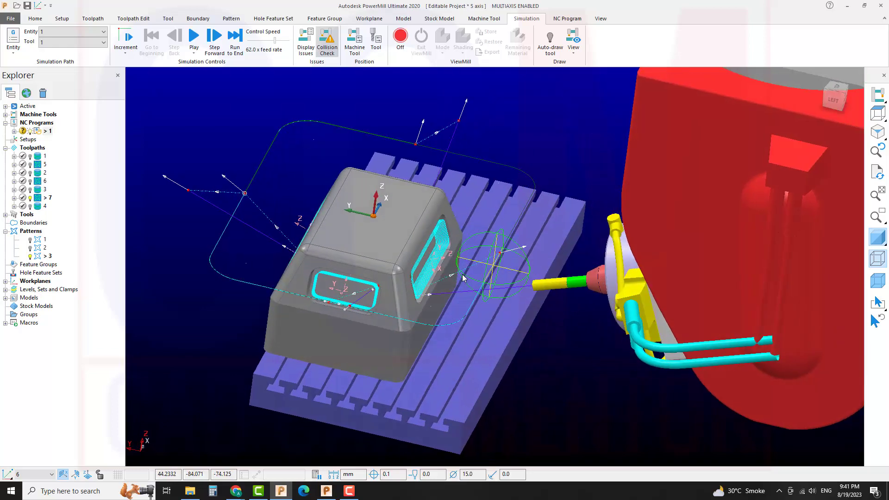
middle_click_drag(380, 309, 438, 337)
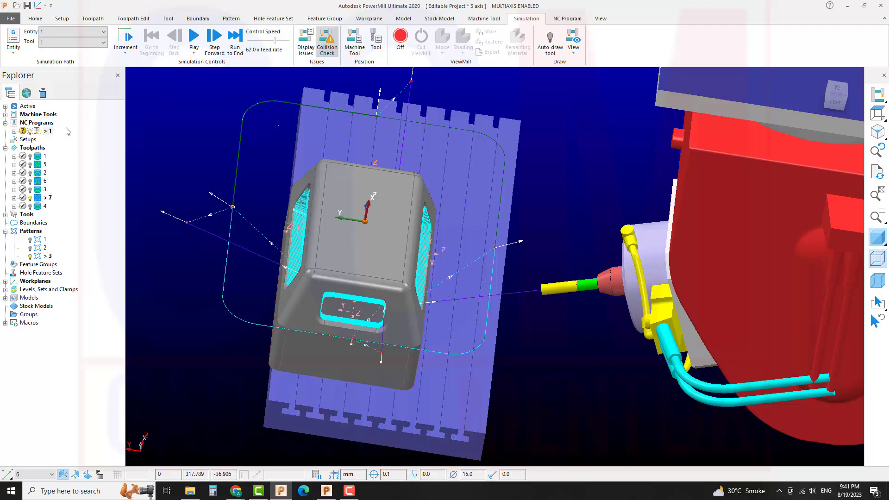
Step: Set the fidiaK211 machine's table attachment position to X 100 and Y -50, keeping Z at 0
left_click(6, 115)
right_click(43, 124)
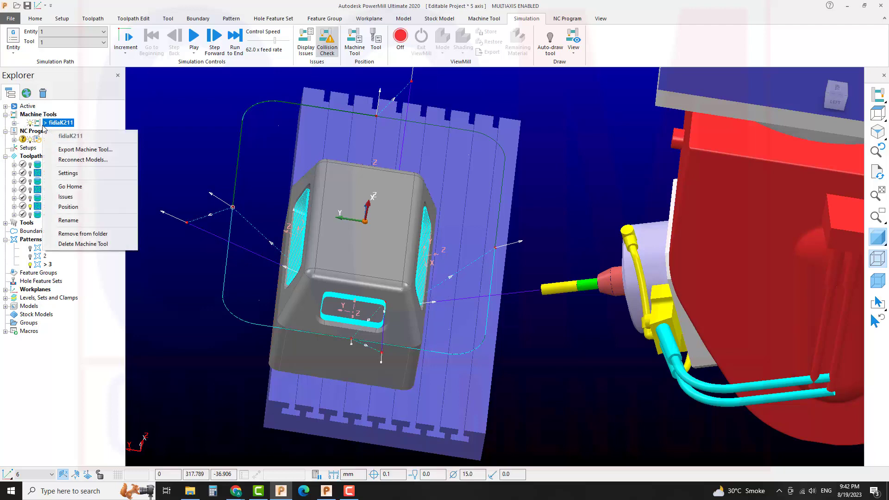
left_click(70, 172)
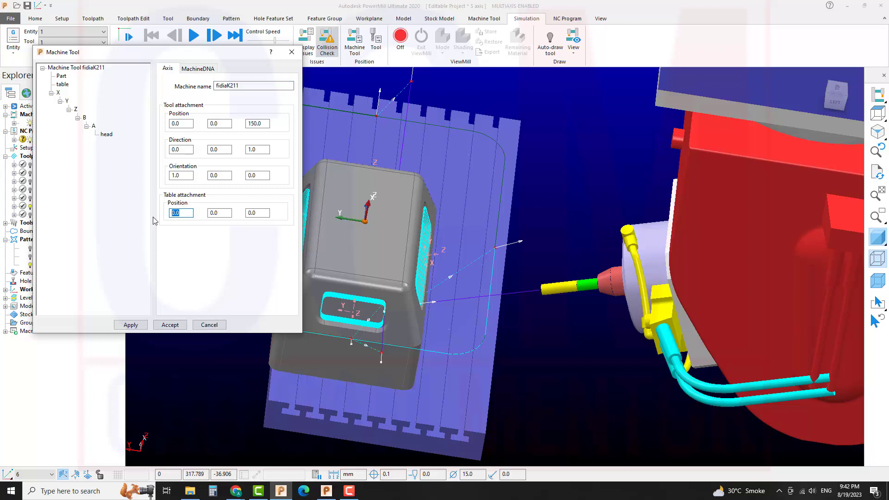
type("00")
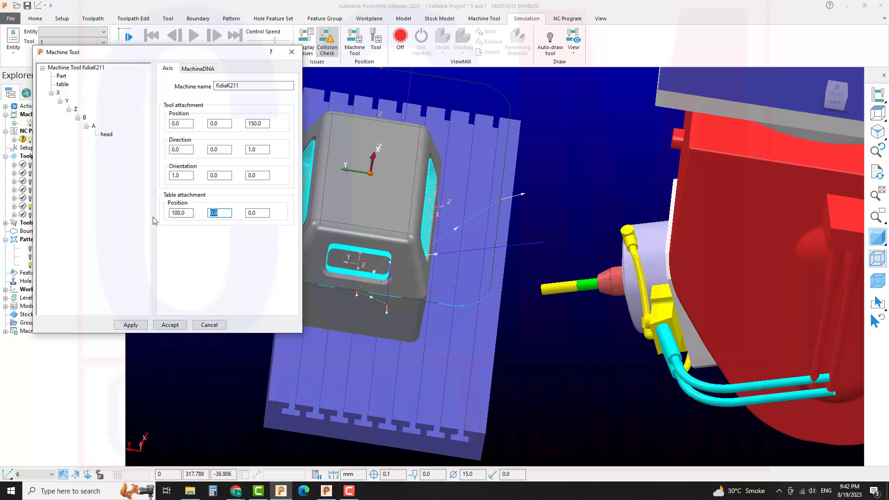
key("Return")
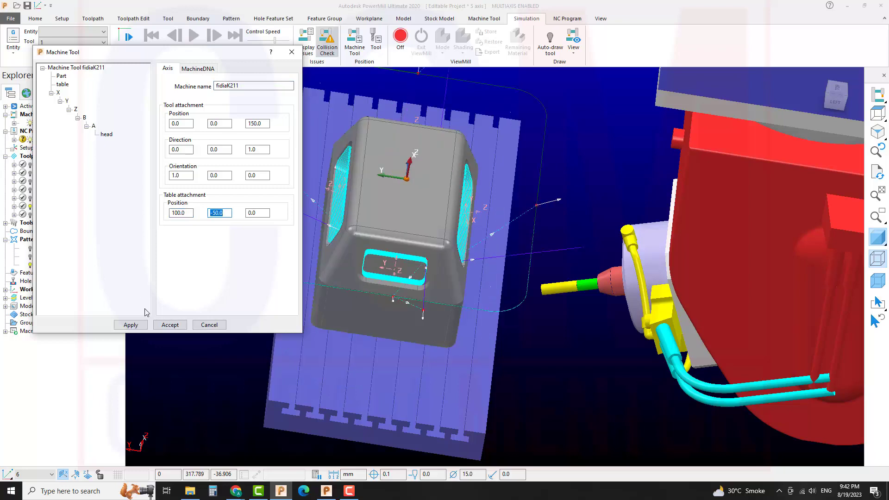
left_click(170, 326)
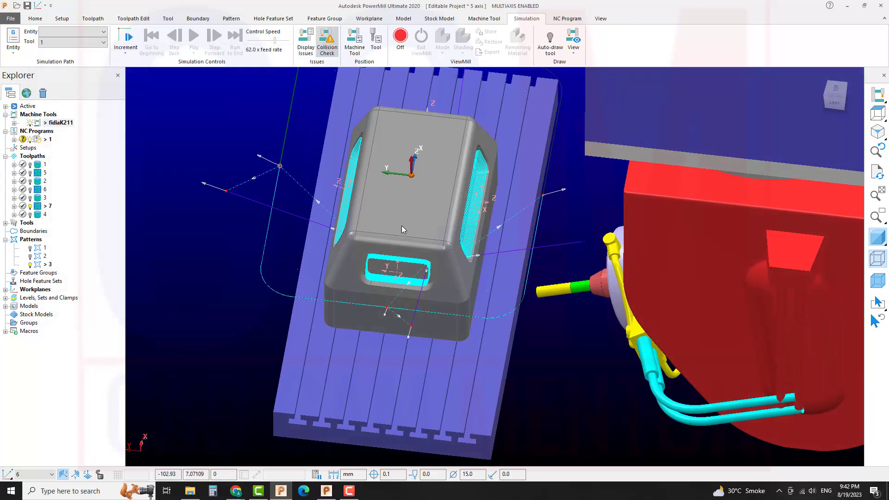
Step: Play the NC program's simulation from the start with the fidiaK211 machine to check the head and tool motion around the part
right_click(48, 140)
left_click(74, 153)
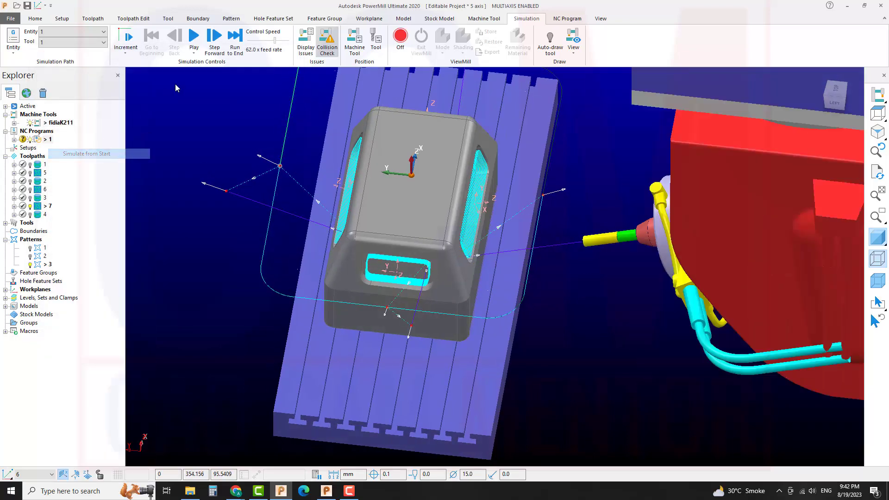
left_click(197, 38)
middle_click_drag(541, 366, 374, 222)
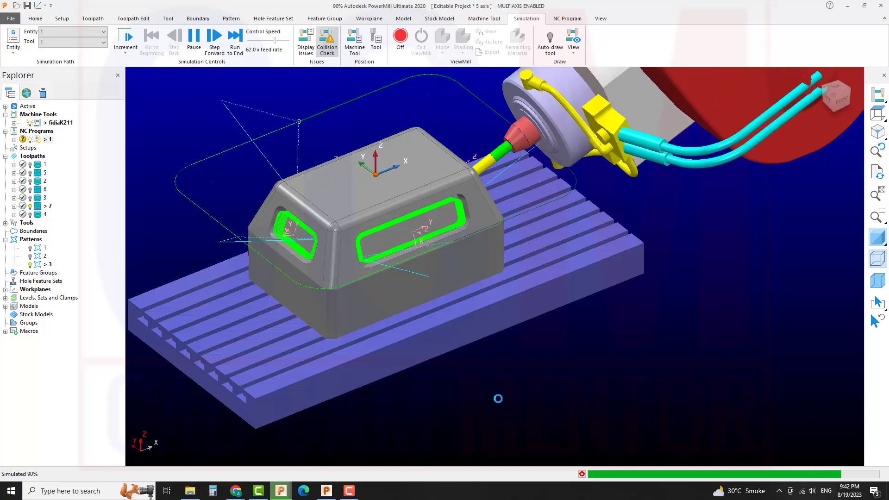
left_click(353, 491)
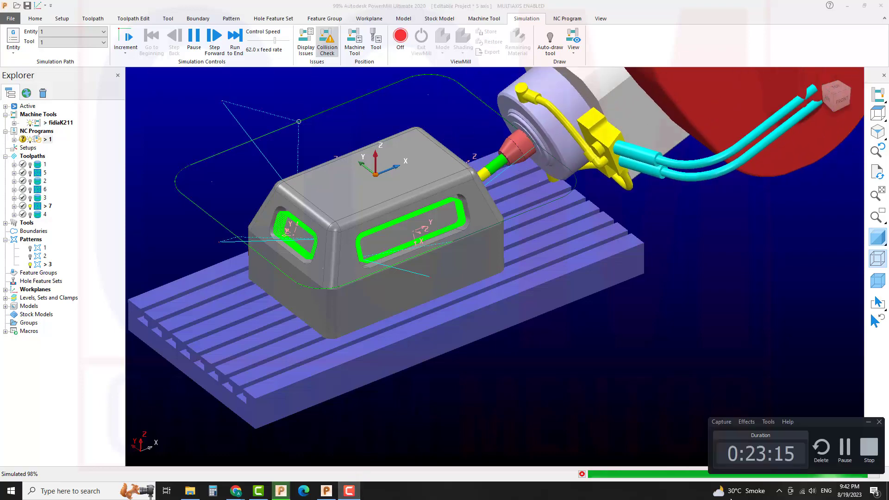